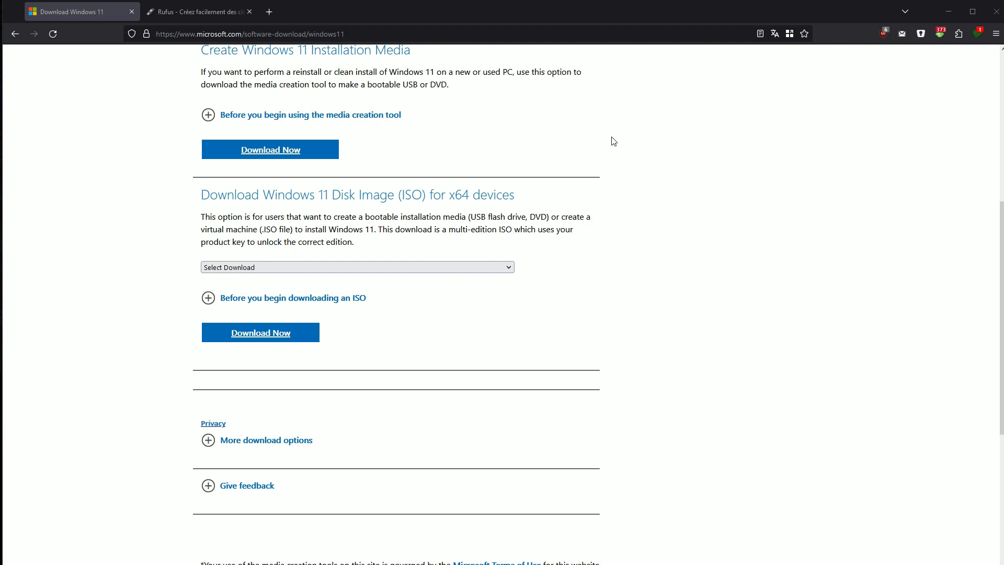
Select 'Windows 11 (multi-edition ISO for x64 devices)' in the Select Download list
{"action": "scroll", "coordinate": [627, 275], "scroll_direction": "up", "scroll_amount": 6}
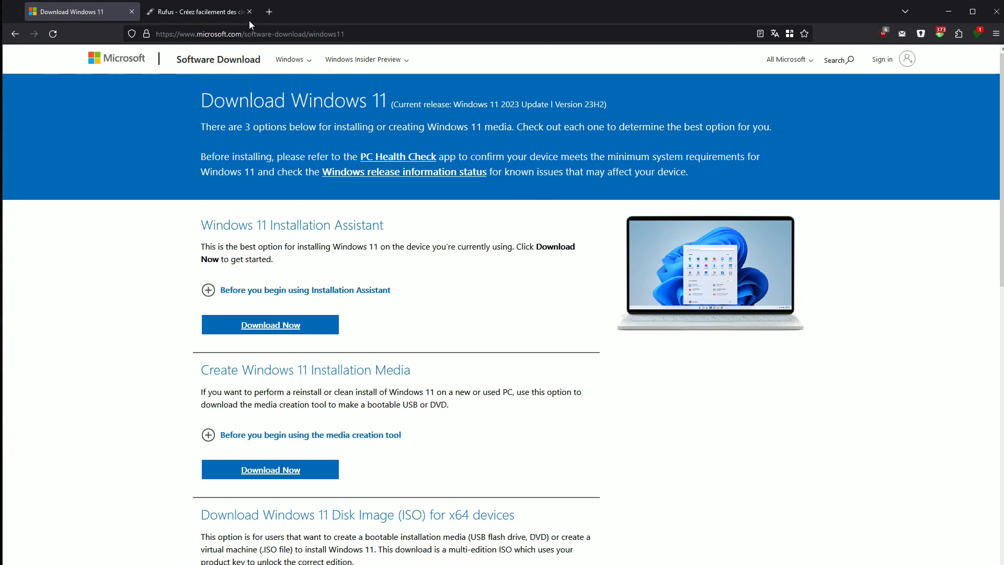
{"action": "scroll", "coordinate": [581, 366], "scroll_direction": "down", "scroll_amount": 5}
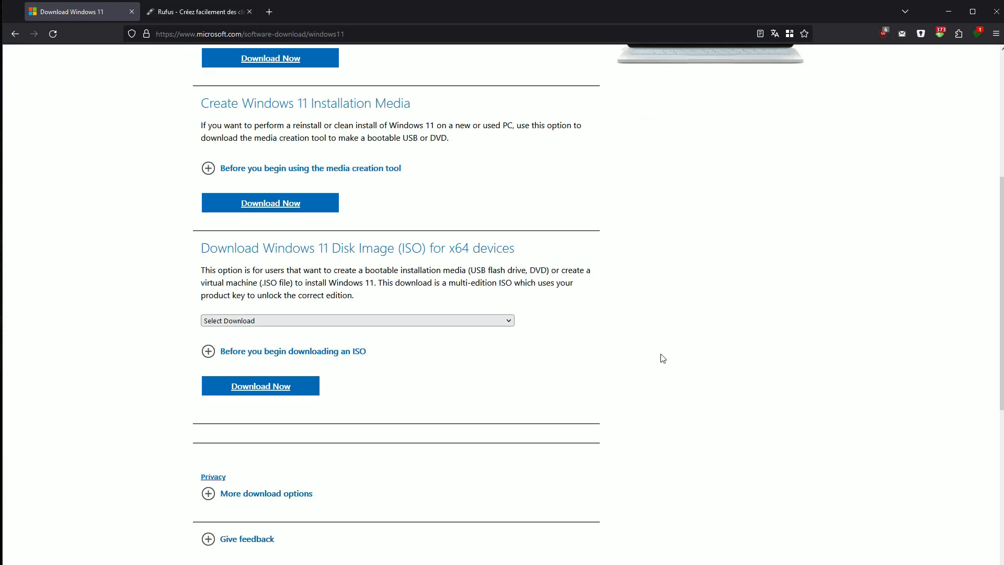
{"action": "scroll", "coordinate": [654, 353], "scroll_direction": "down", "scroll_amount": 1}
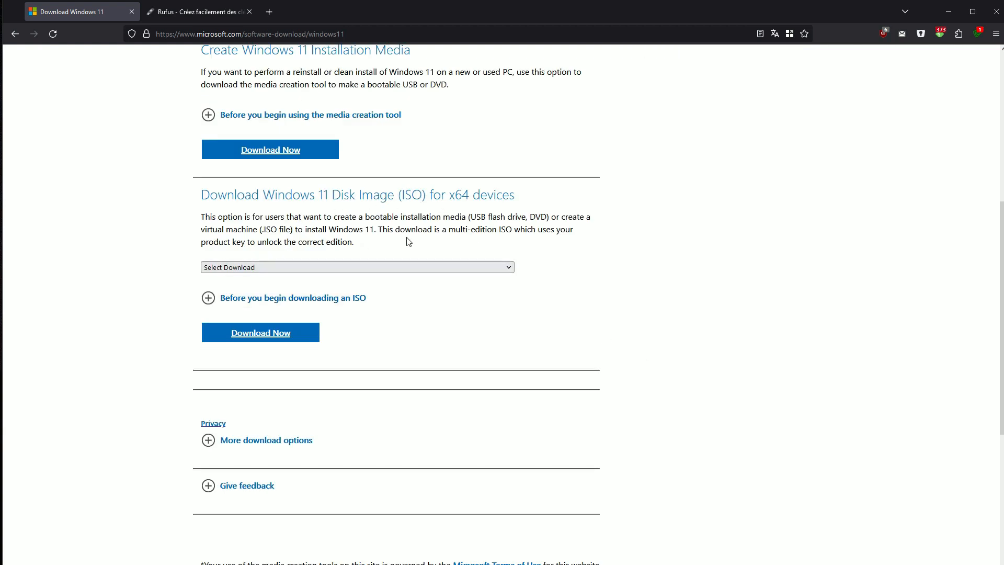
{"action": "left_click", "coordinate": [470, 269]}
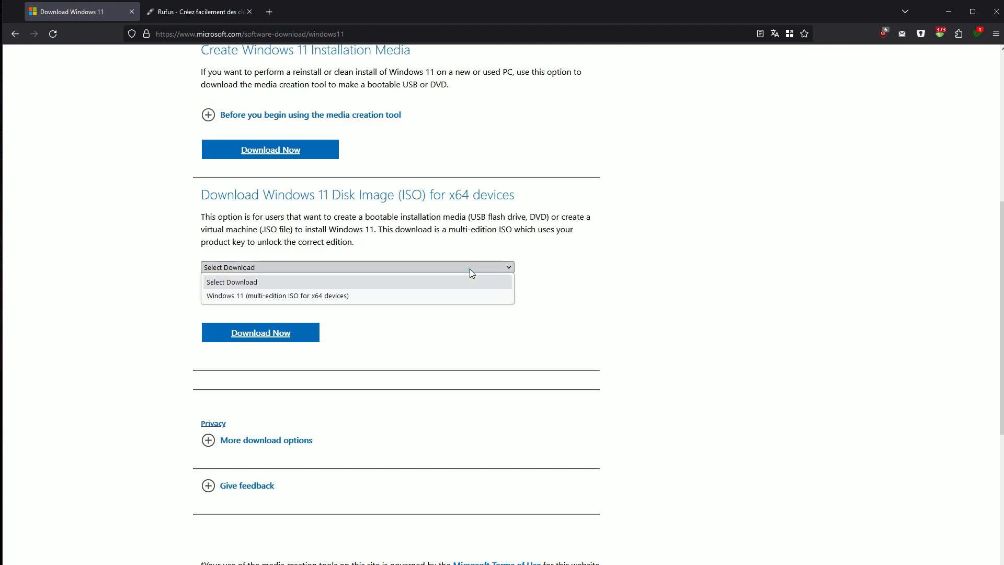
{"action": "left_click", "coordinate": [377, 301]}
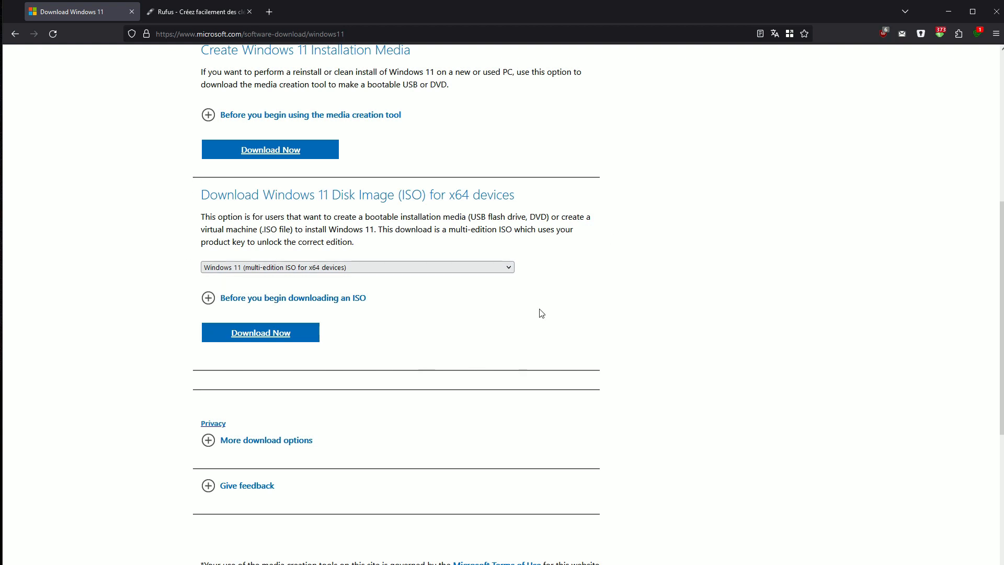
Highlight the installation-media heading and ISO description, then check that Windows 11 is still selected
{"action": "scroll", "coordinate": [450, 289], "scroll_direction": "up", "scroll_amount": 2}
{"action": "scroll", "coordinate": [450, 289], "scroll_direction": "up", "scroll_amount": 2}
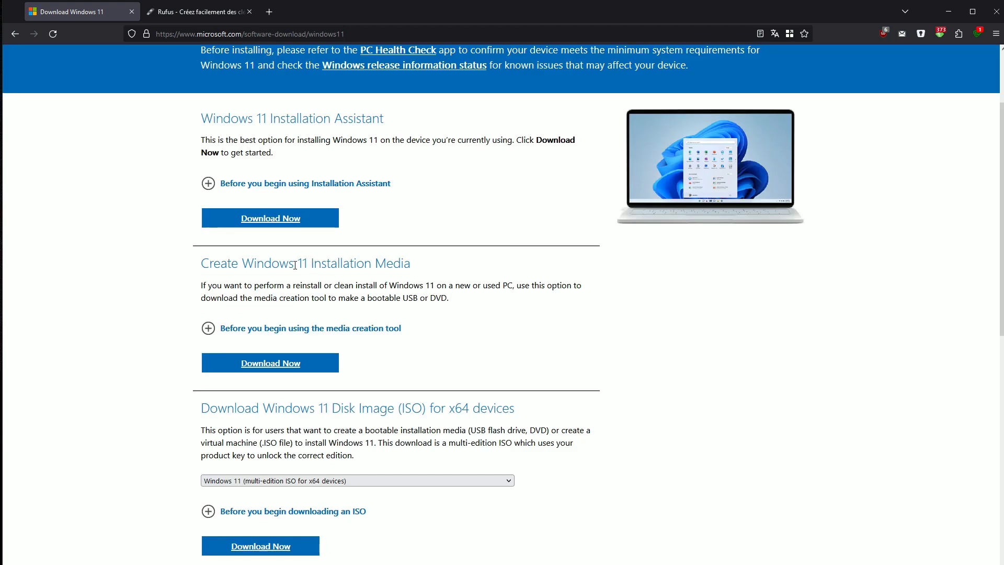
{"action": "left_click_drag", "start_coordinate": [206, 265], "coordinate": [409, 266]}
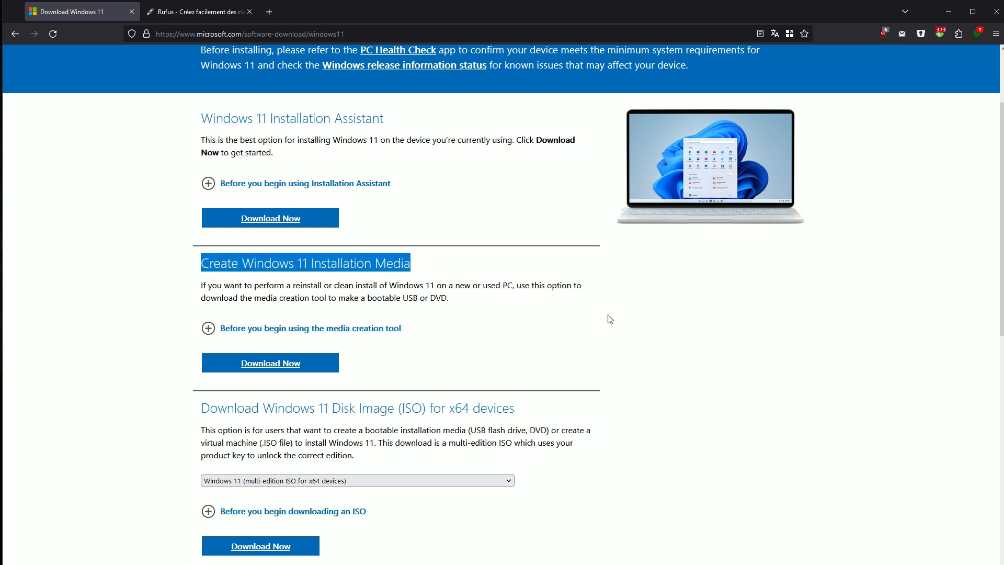
{"action": "left_click", "coordinate": [702, 339]}
{"action": "scroll", "coordinate": [700, 340], "scroll_direction": "down", "scroll_amount": 3}
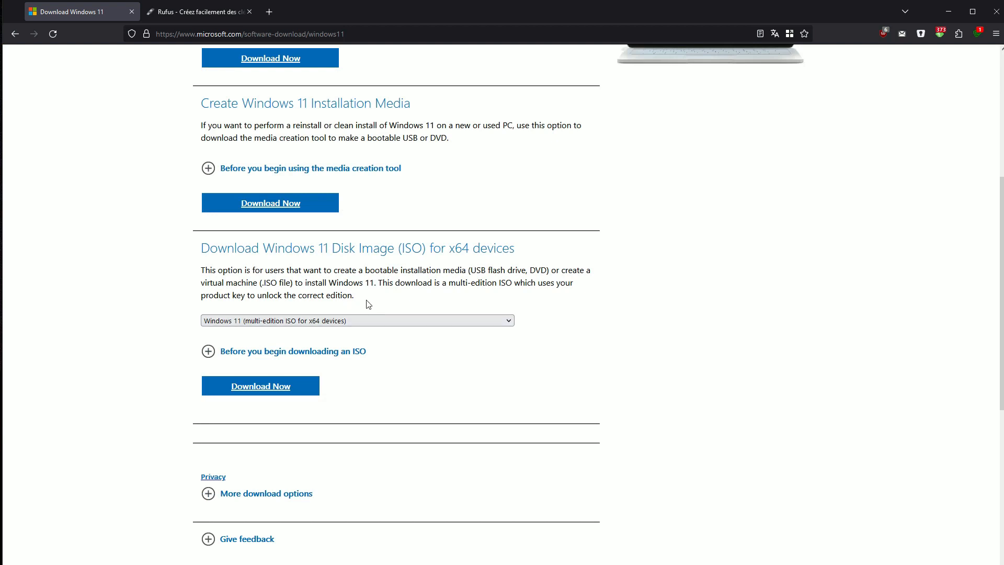
{"action": "left_click_drag", "start_coordinate": [366, 299], "coordinate": [202, 269]}
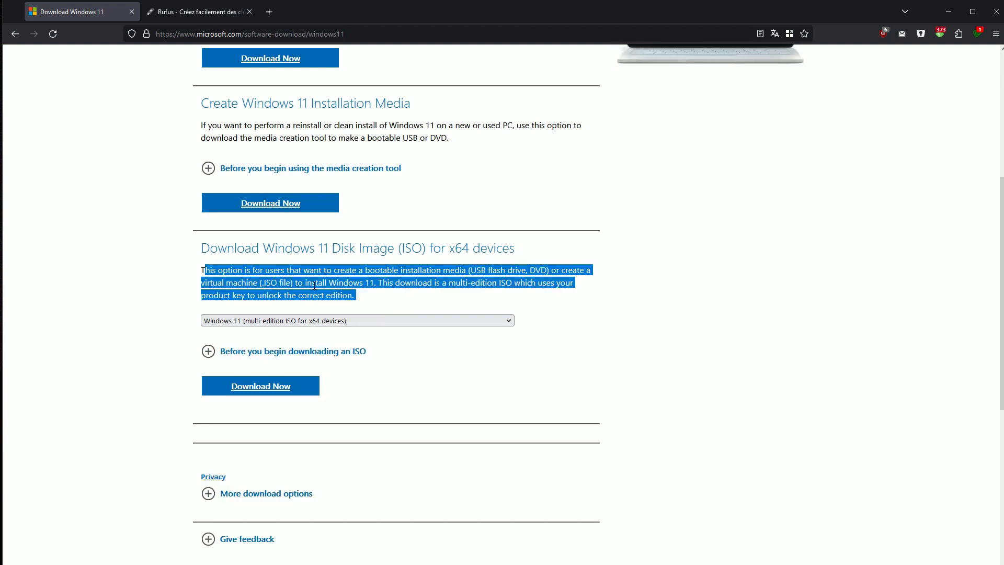
{"action": "left_click", "coordinate": [776, 322]}
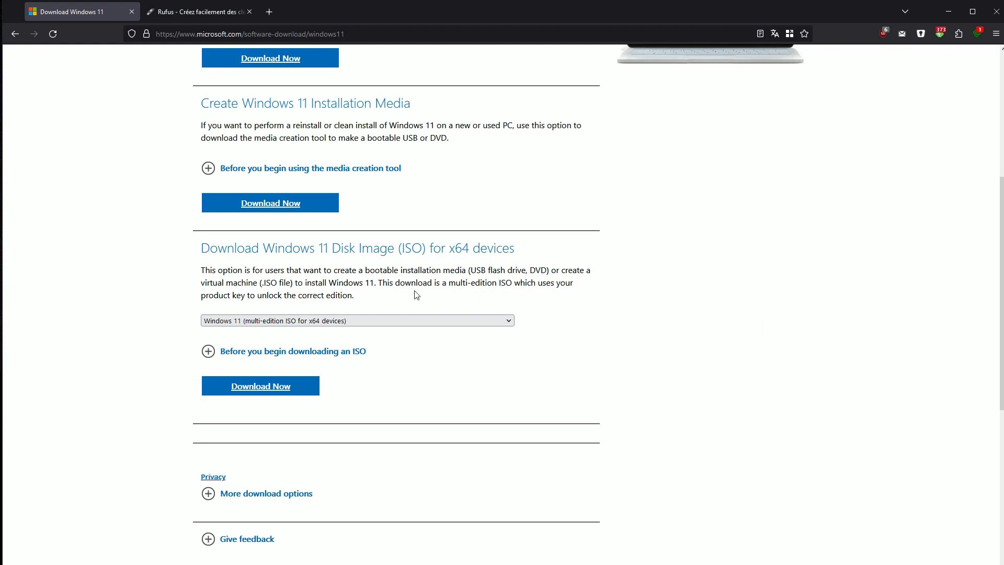
{"action": "left_click", "coordinate": [272, 321]}
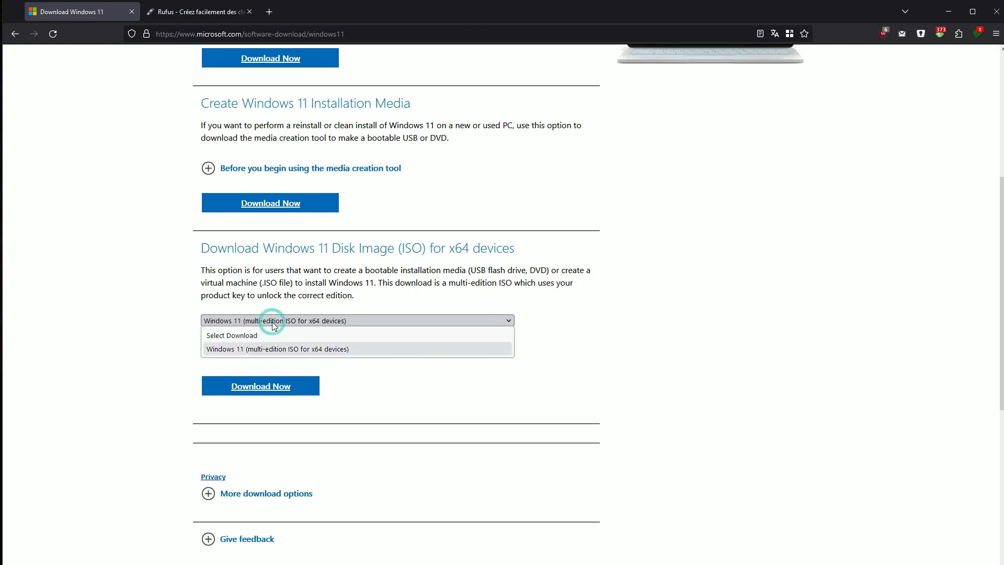
{"action": "left_click", "coordinate": [272, 321]}
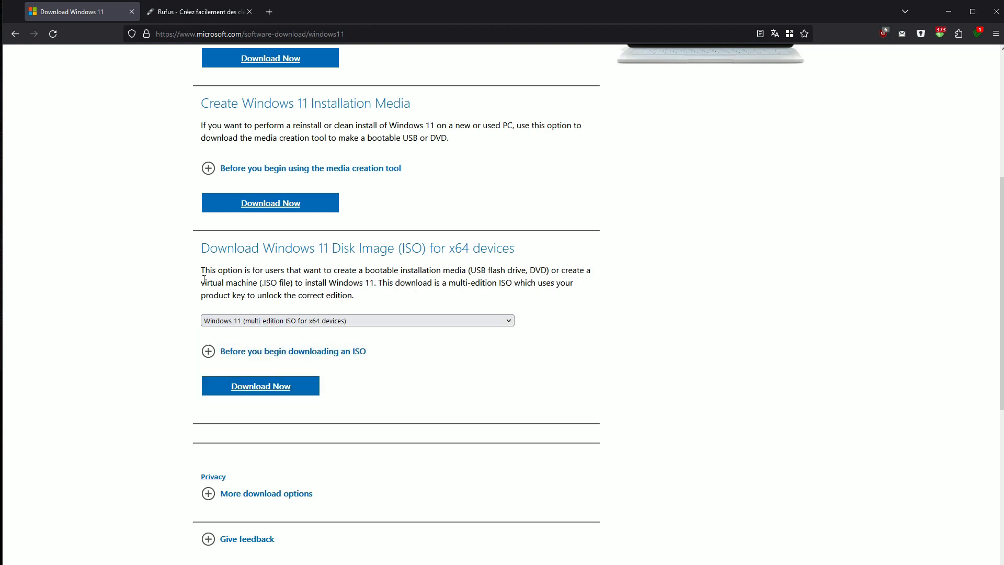
Request the Windows 11 ISO download in French, then switch to the Rufus website
{"action": "left_click", "coordinate": [253, 391]}
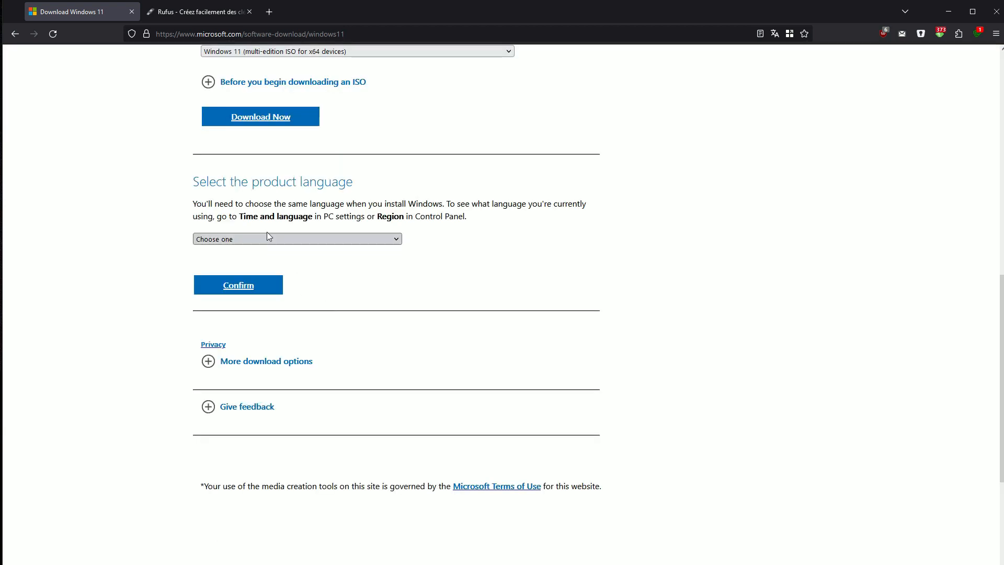
{"action": "left_click", "coordinate": [268, 237]}
{"action": "scroll", "coordinate": [271, 314], "scroll_direction": "down", "scroll_amount": 2}
{"action": "scroll", "coordinate": [253, 382], "scroll_direction": "down", "scroll_amount": 2}
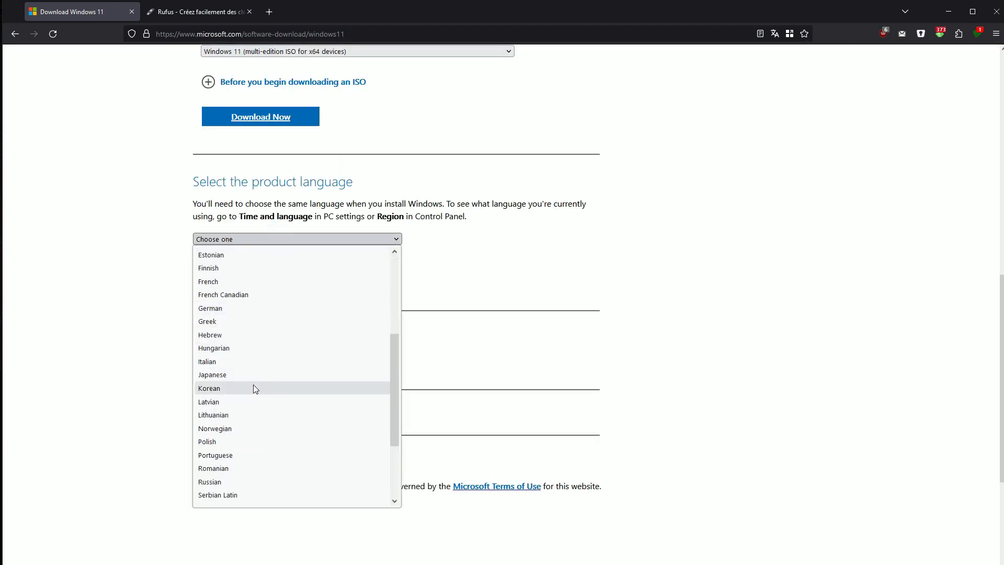
{"action": "left_click", "coordinate": [233, 286]}
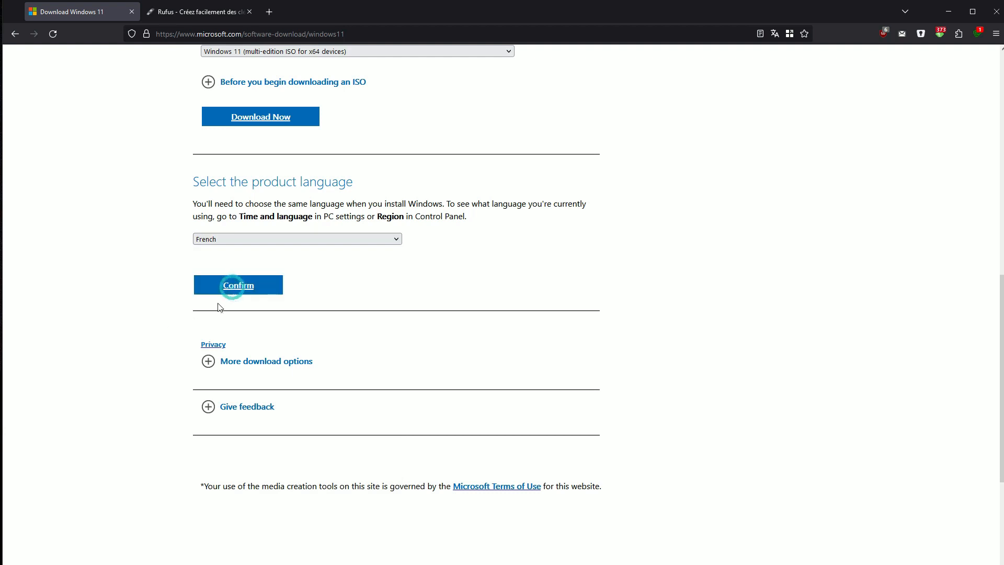
{"action": "left_click", "coordinate": [234, 287]}
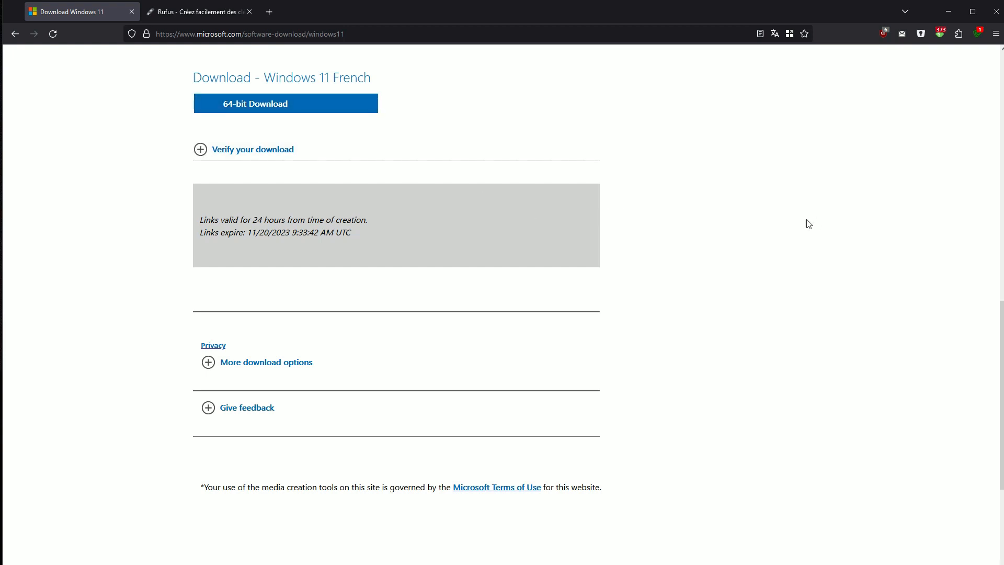
{"action": "left_click", "coordinate": [178, 15]}
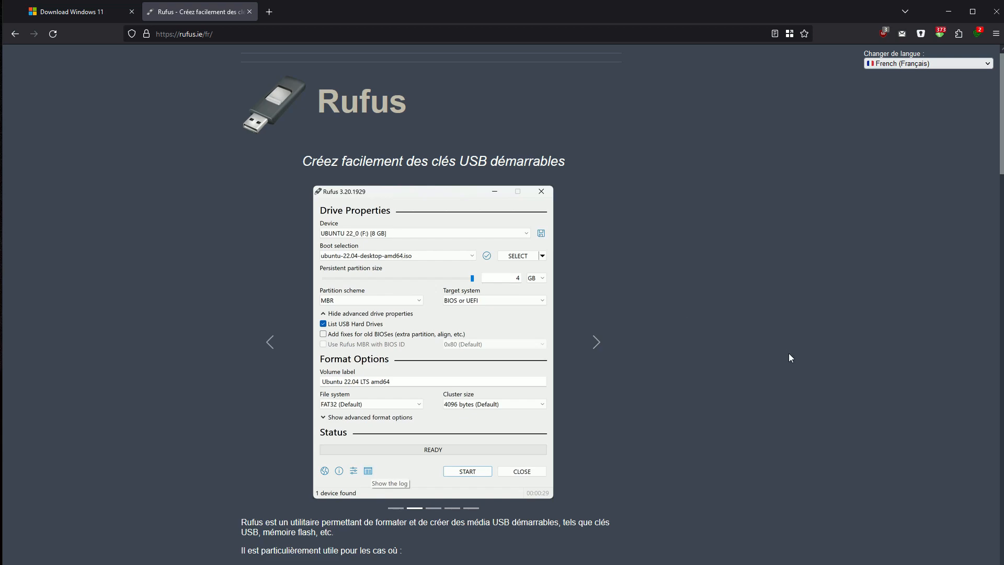
Scroll the rufus.ie page to review the Rufus 4.3 downloads, then back up
{"action": "scroll", "coordinate": [764, 358], "scroll_direction": "down", "scroll_amount": 5}
{"action": "scroll", "coordinate": [763, 361], "scroll_direction": "up", "scroll_amount": 1}
{"action": "scroll", "coordinate": [763, 361], "scroll_direction": "up", "scroll_amount": 4}
{"action": "scroll", "coordinate": [816, 474], "scroll_direction": "down", "scroll_amount": 6}
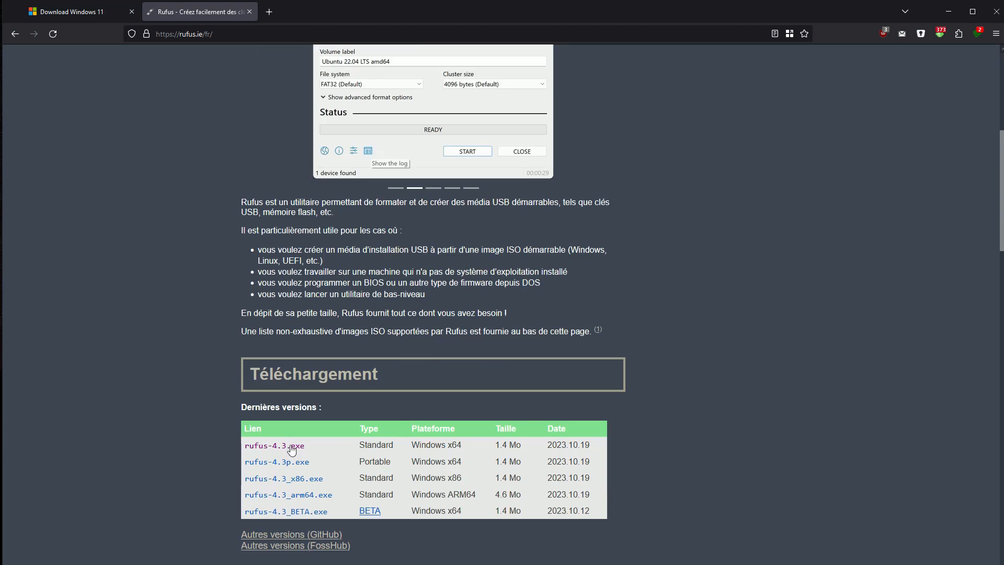
{"action": "scroll", "coordinate": [777, 354], "scroll_direction": "up", "scroll_amount": 5}
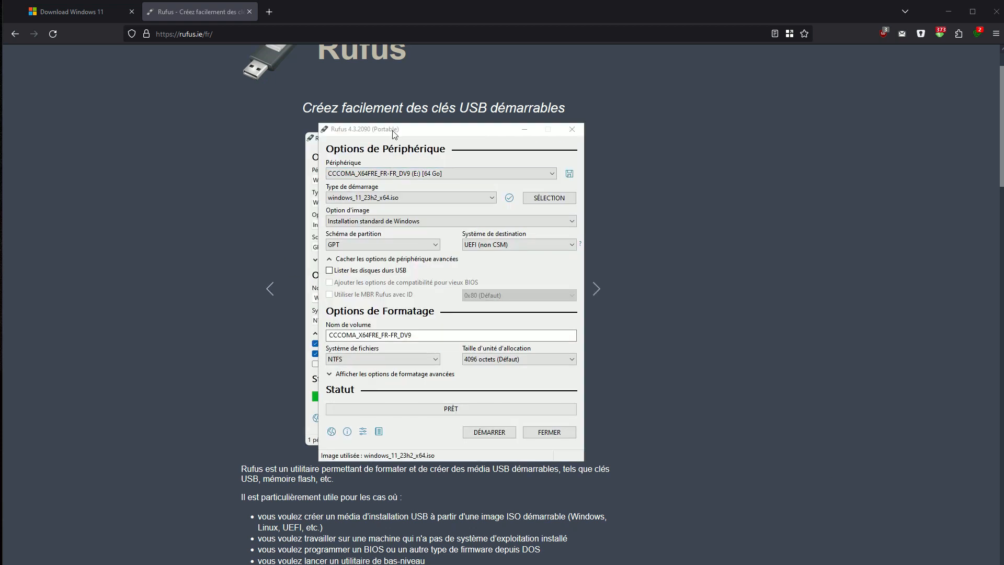
Move the Rufus window, loaded with windows_11_23h2_x64.iso for GPT/UEFI, further right
{"action": "left_click_drag", "start_coordinate": [398, 135], "coordinate": [451, 137]}
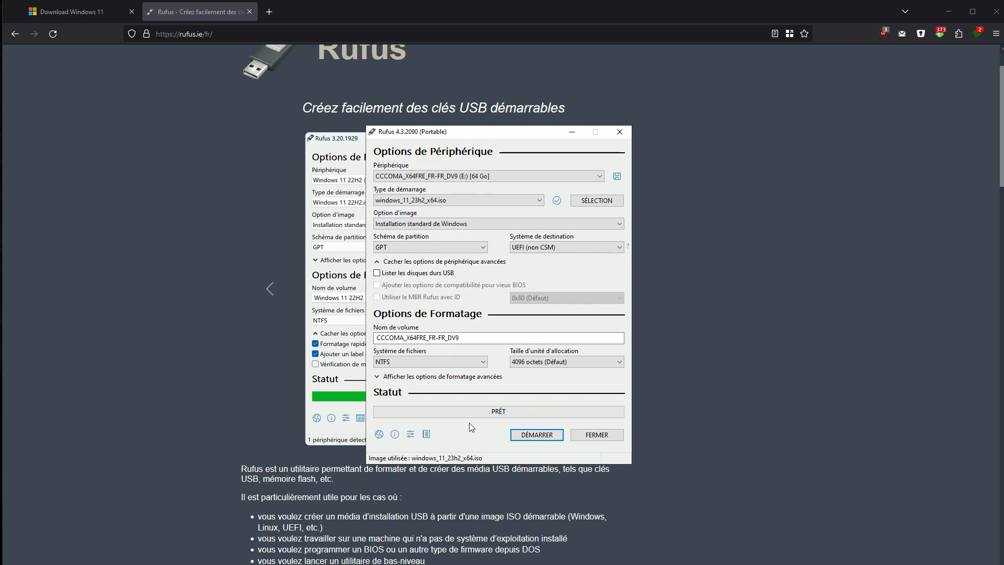
Start creating the bootable drive with DÉMARRER to reach the Windows User Experience options
{"action": "left_click", "coordinate": [529, 439]}
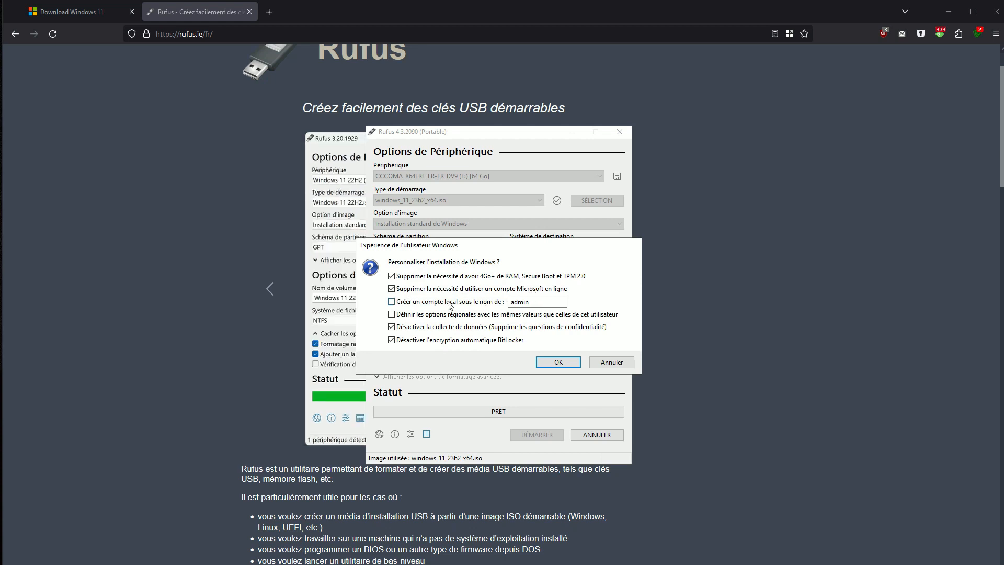
Select the proposed local account name and confirm the TPM, RAM and online-account bypasses
{"action": "left_click_drag", "start_coordinate": [529, 303], "coordinate": [492, 300]}
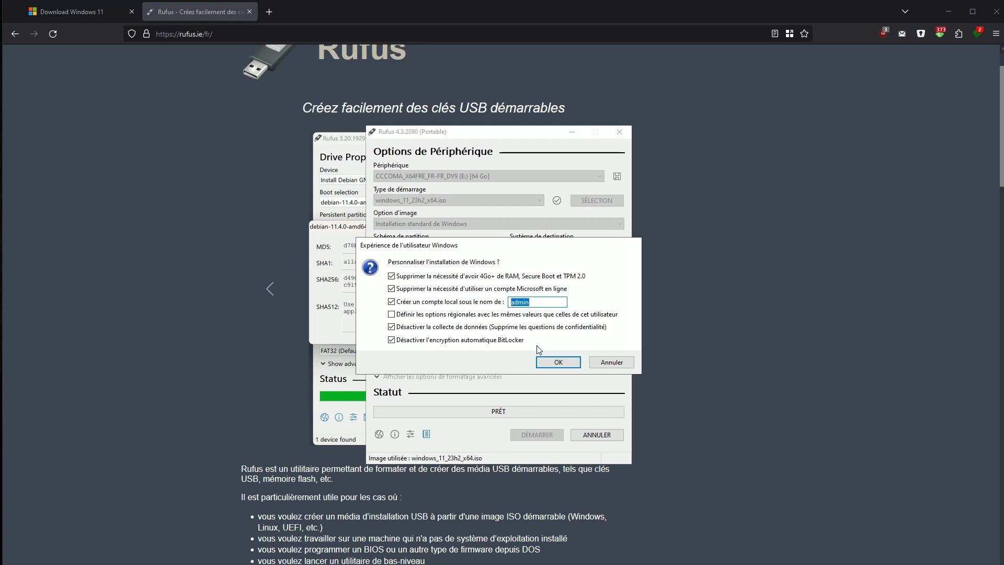
{"action": "left_click", "coordinate": [555, 365]}
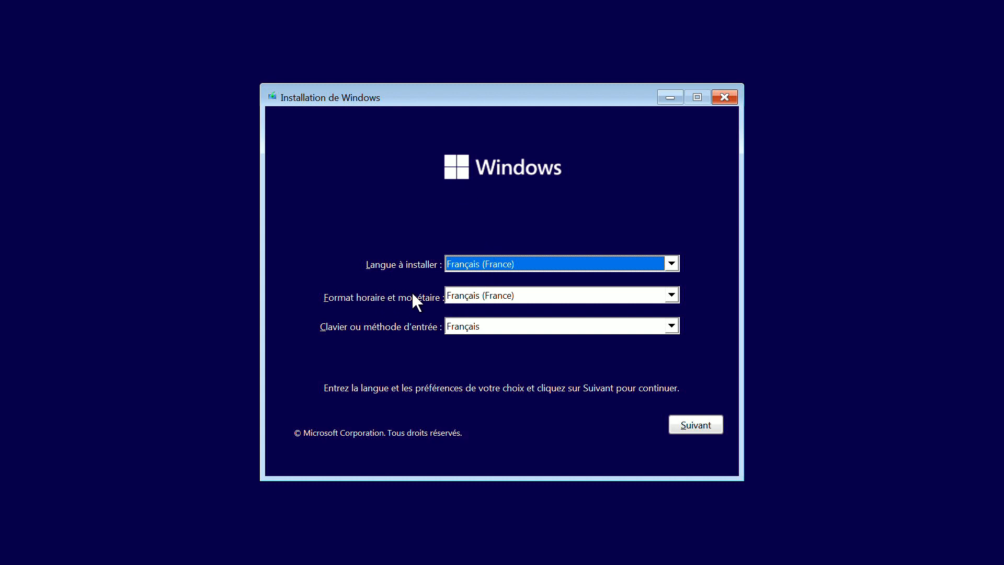
Set time and currency format to Anglais (International) and the keyboard back to Français
{"action": "left_click", "coordinate": [463, 295]}
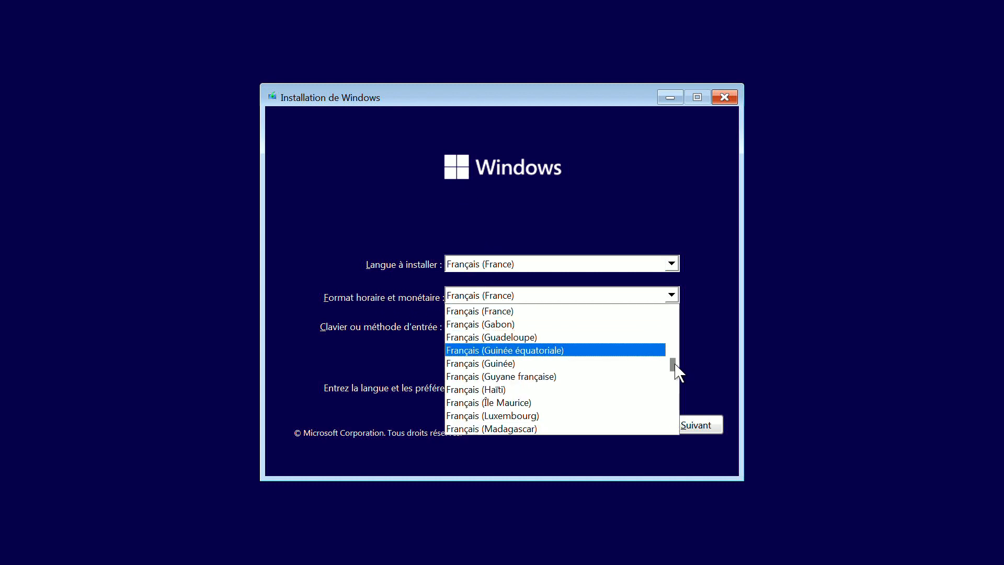
{"action": "left_click_drag", "start_coordinate": [675, 364], "coordinate": [664, 335]}
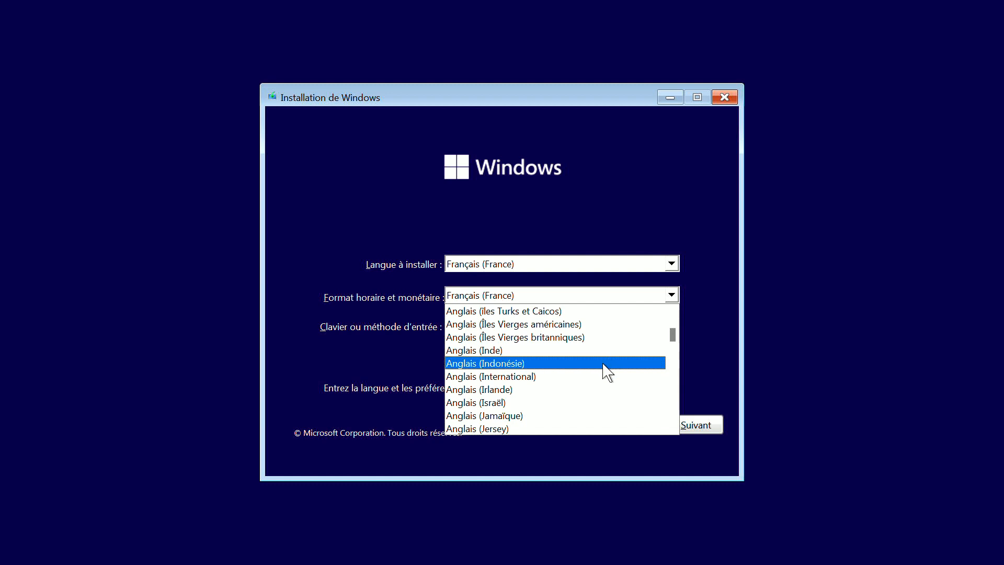
{"action": "left_click", "coordinate": [601, 376]}
{"action": "left_click", "coordinate": [517, 329]}
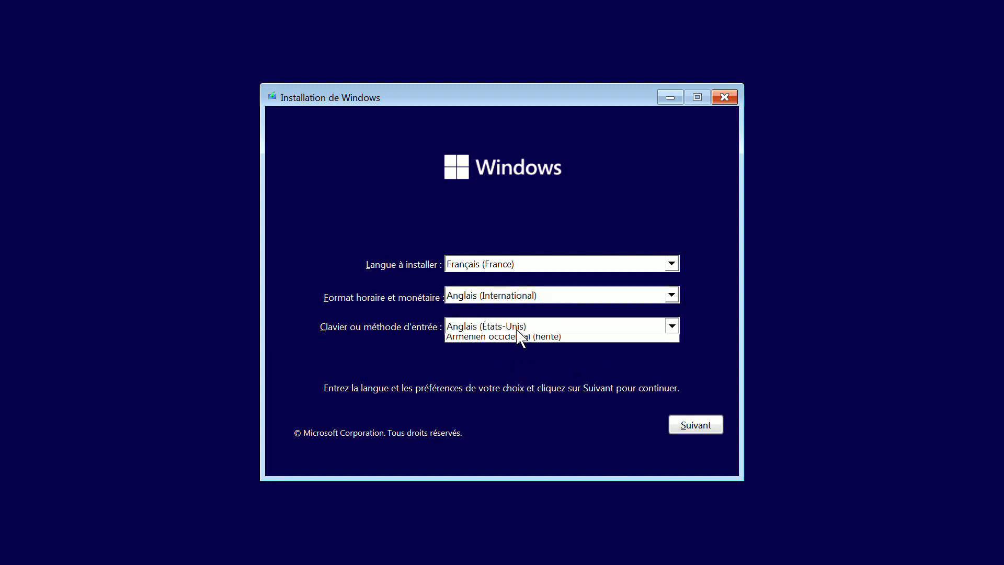
{"action": "left_click_drag", "start_coordinate": [672, 357], "coordinate": [667, 366]}
{"action": "left_click", "coordinate": [659, 359]}
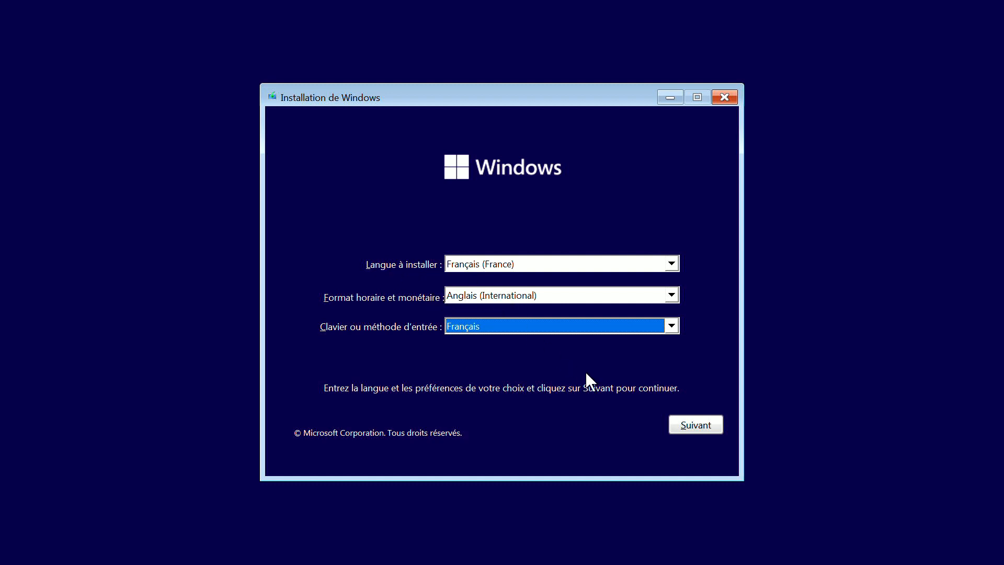
Confirm the language settings, start the installation and accept the Microsoft licence terms
{"action": "left_click", "coordinate": [689, 427]}
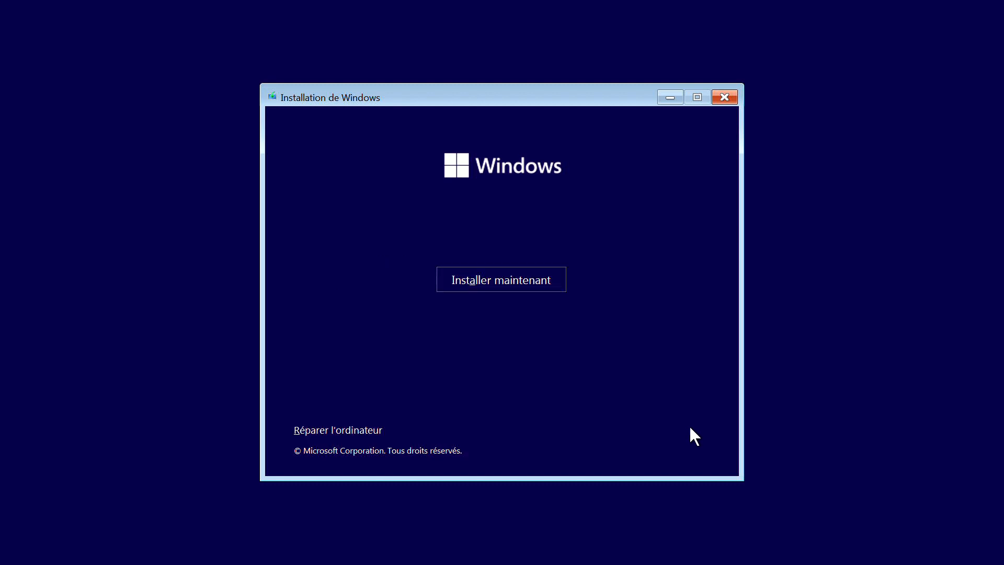
{"action": "left_click", "coordinate": [516, 281]}
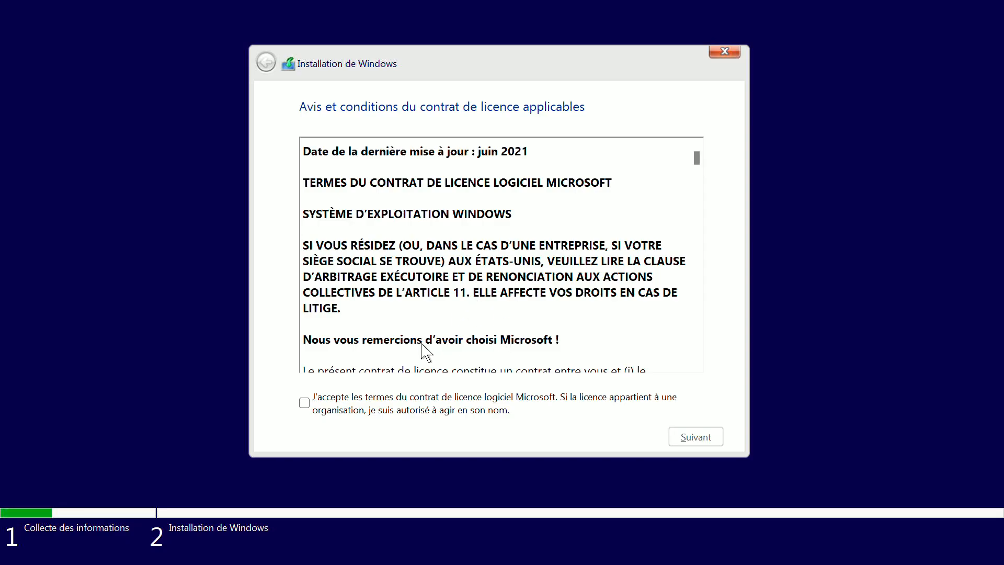
{"action": "scroll", "coordinate": [426, 345], "scroll_direction": "down", "scroll_amount": 5}
{"action": "scroll", "coordinate": [426, 320], "scroll_direction": "up", "scroll_amount": 5}
{"action": "left_click", "coordinate": [325, 405]}
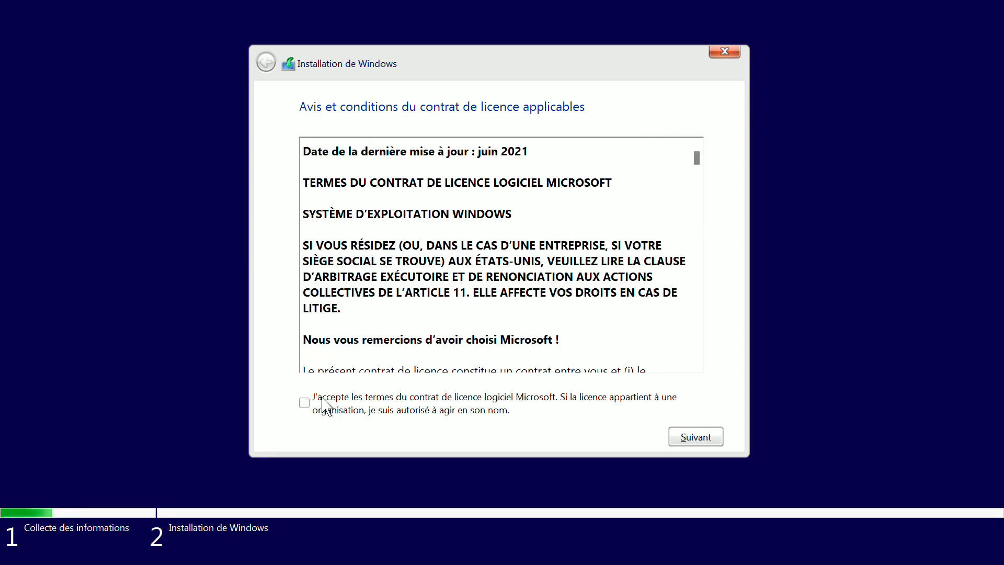
{"action": "left_click", "coordinate": [695, 437]}
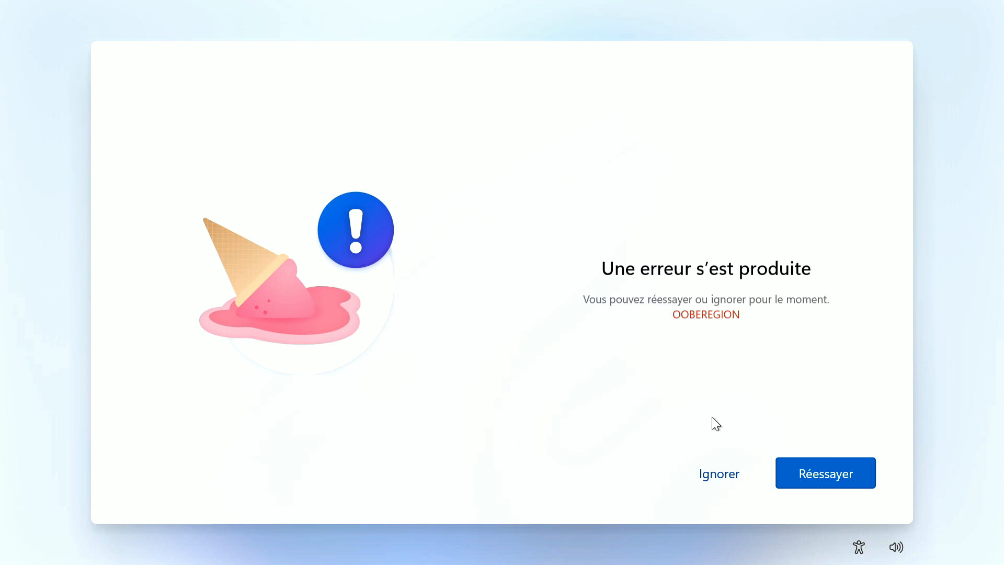
Skip the OOBEREGION error, keep Français as the keyboard, and add no second layout
{"action": "left_click", "coordinate": [707, 476]}
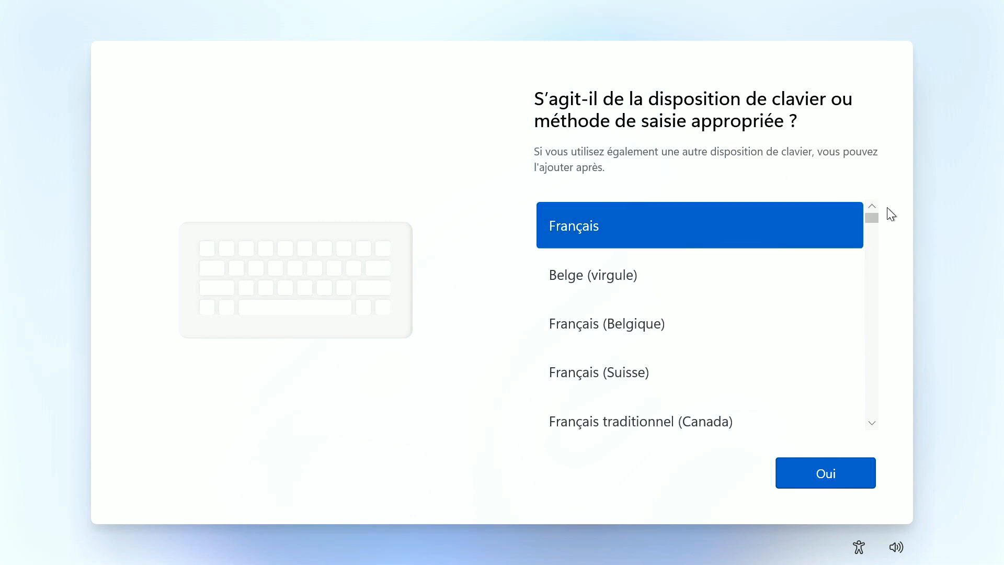
{"action": "left_click", "coordinate": [830, 473]}
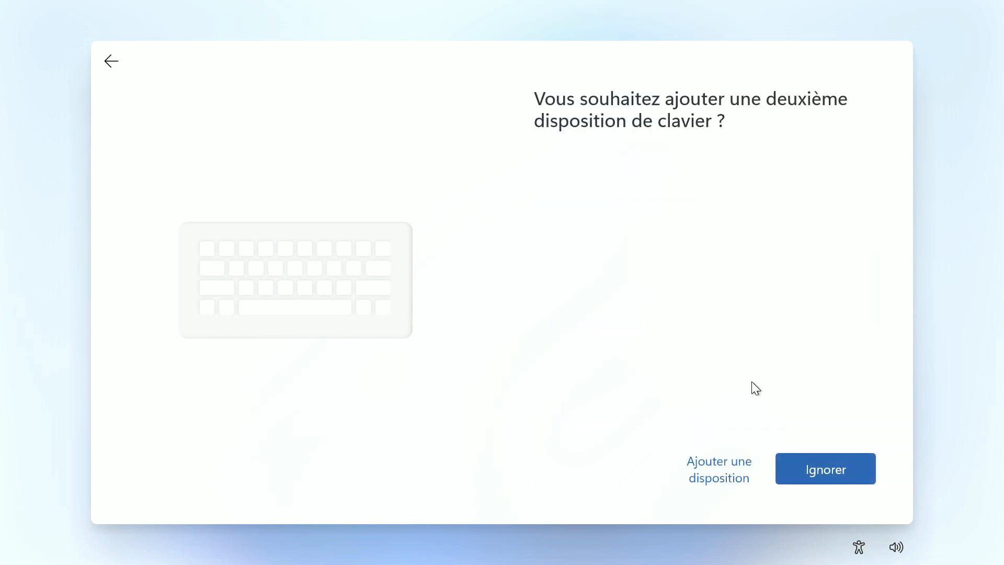
{"action": "left_click", "coordinate": [818, 469]}
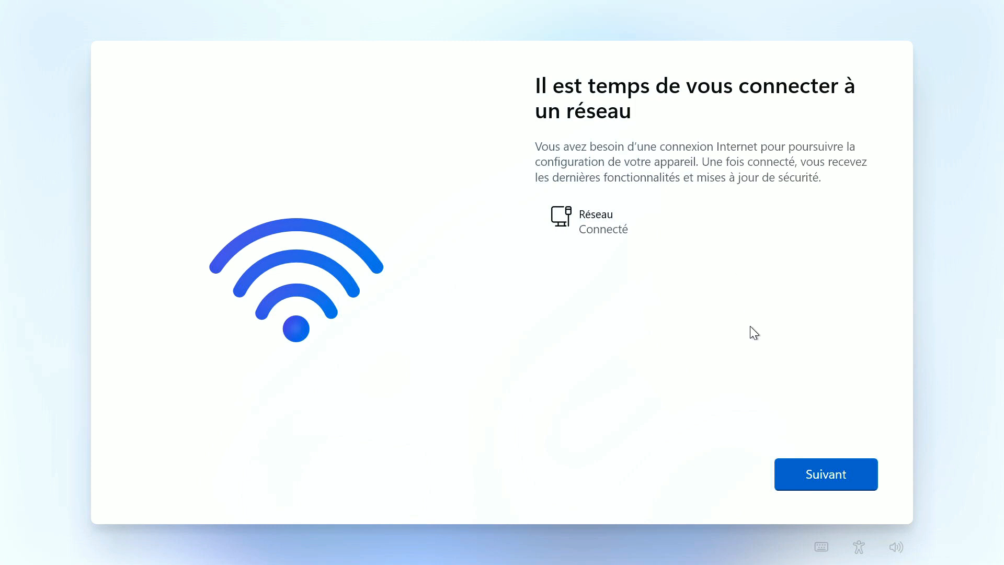
Continue past the network page and enter HP4790 as the device name
{"action": "left_click", "coordinate": [828, 468]}
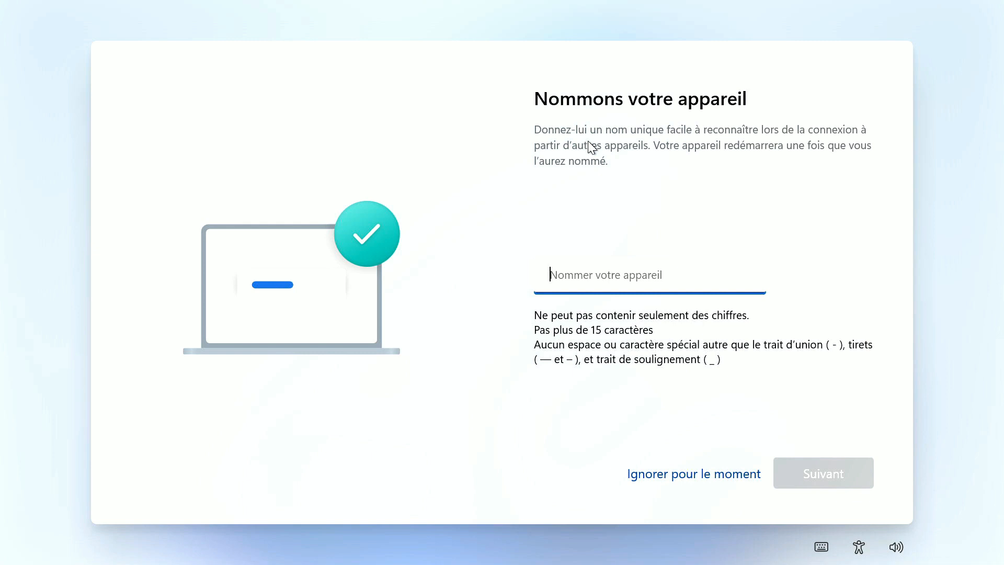
{"action": "type", "text": "HP"}
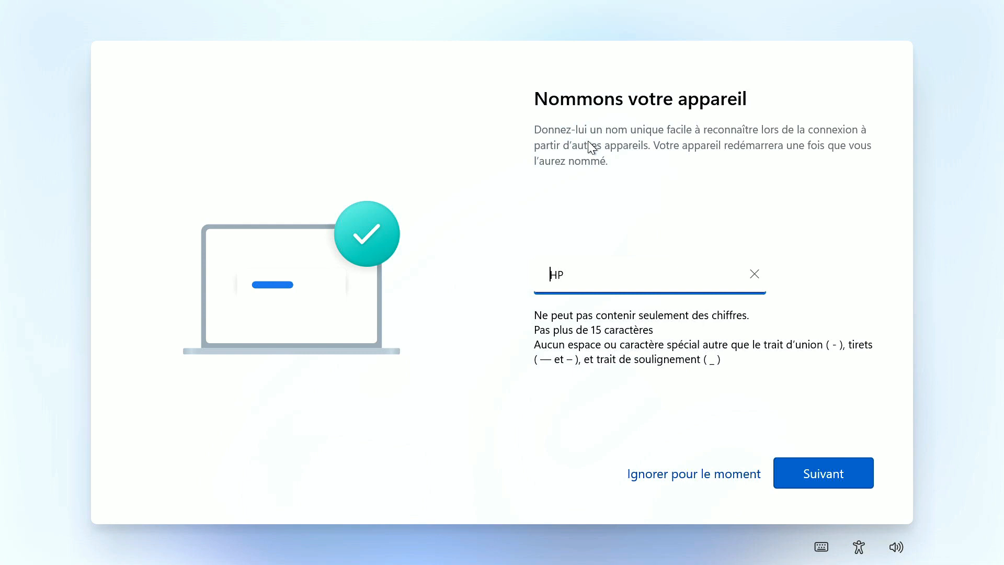
{"action": "type", "text": "5"}
{"action": "key", "text": "BackSpace"}
{"action": "type", "text": "4790"}
{"action": "left_click", "coordinate": [813, 473]}
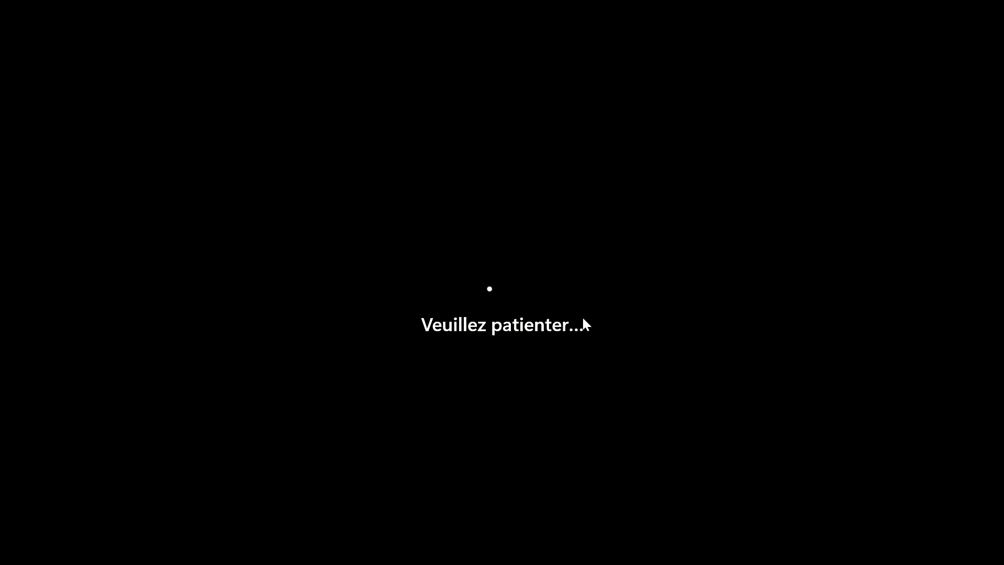
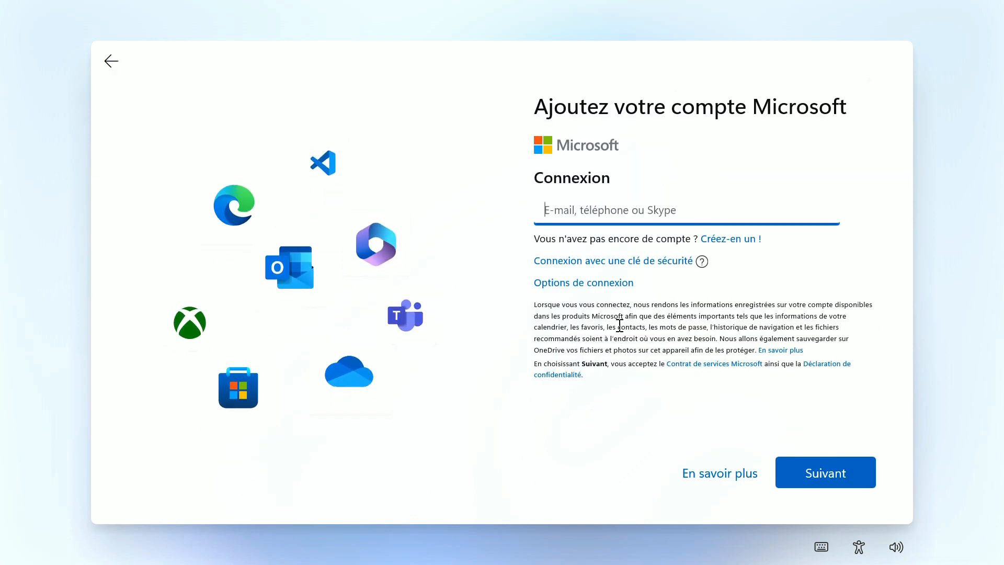
Go back and choose to set up the device for personal use
{"action": "left_click", "coordinate": [111, 61]}
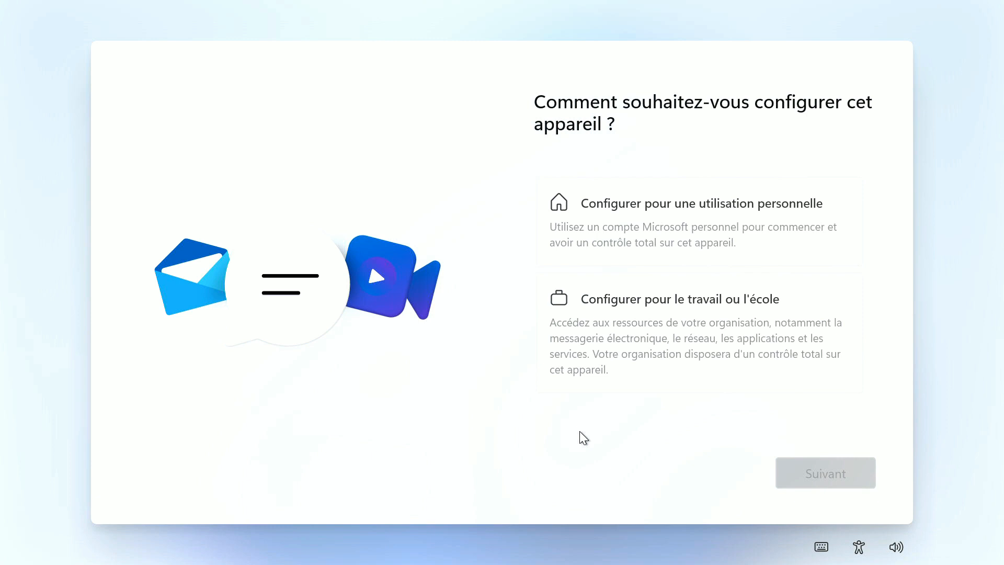
{"action": "left_click", "coordinate": [678, 221]}
{"action": "left_click", "coordinate": [789, 486]}
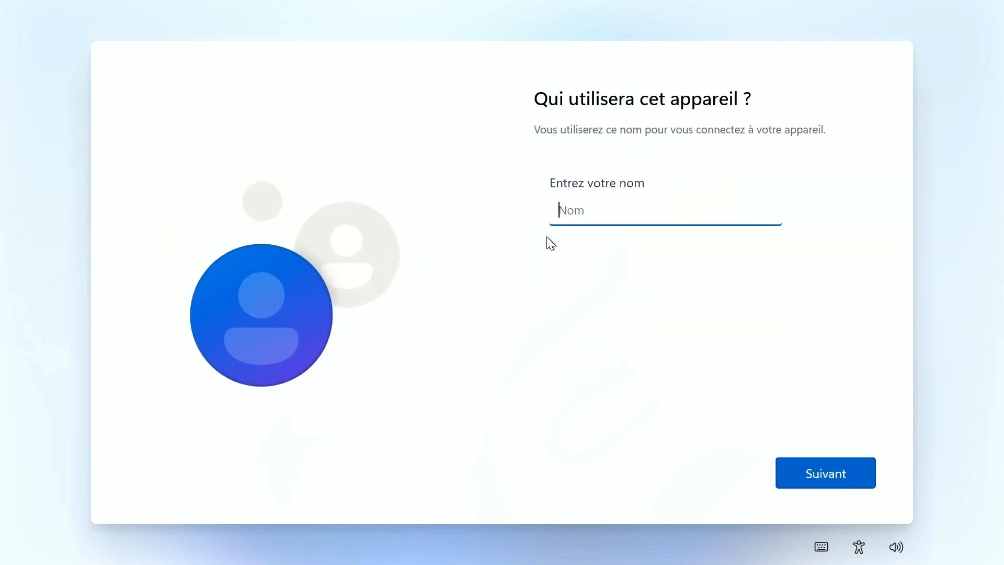
Create the local account 'admin' with no password to finish setup
{"action": "type", "text": "admin"}
{"action": "left_click", "coordinate": [833, 475]}
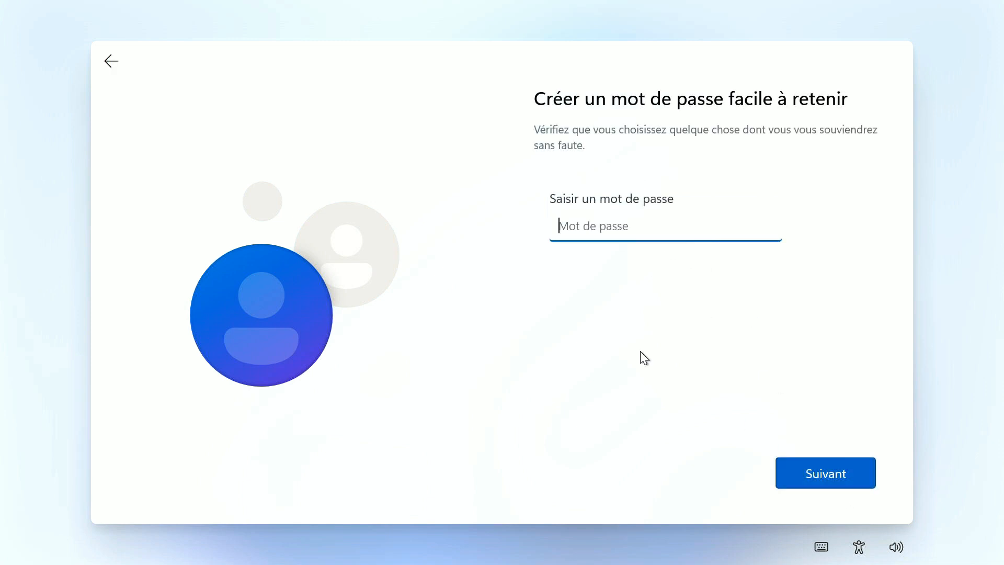
{"action": "left_click", "coordinate": [816, 476]}
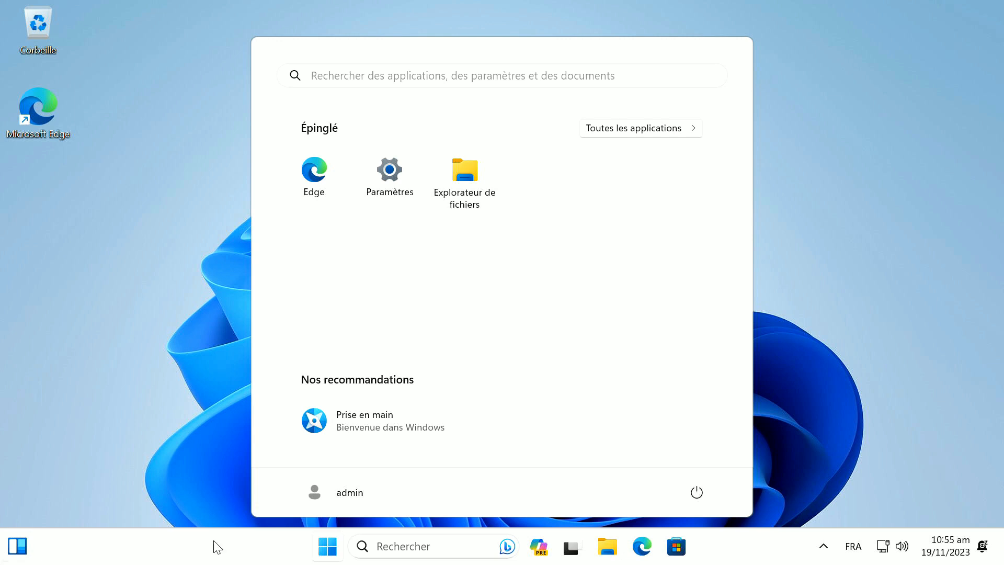
Dismiss the Start menu, set display scaling to 100% from the desktop's display settings, and close Settings
{"action": "left_click", "coordinate": [71, 369]}
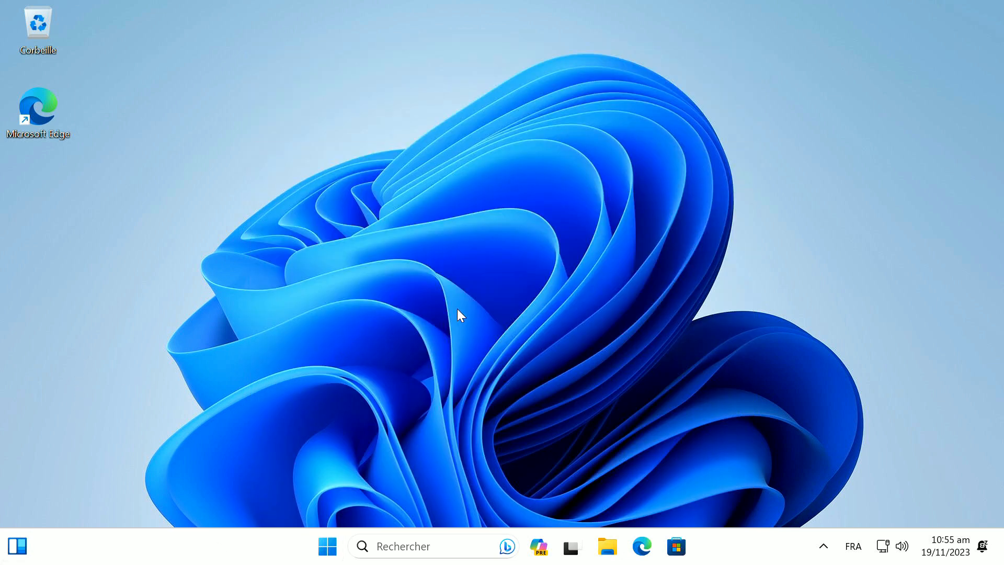
{"action": "right_click", "coordinate": [490, 216]}
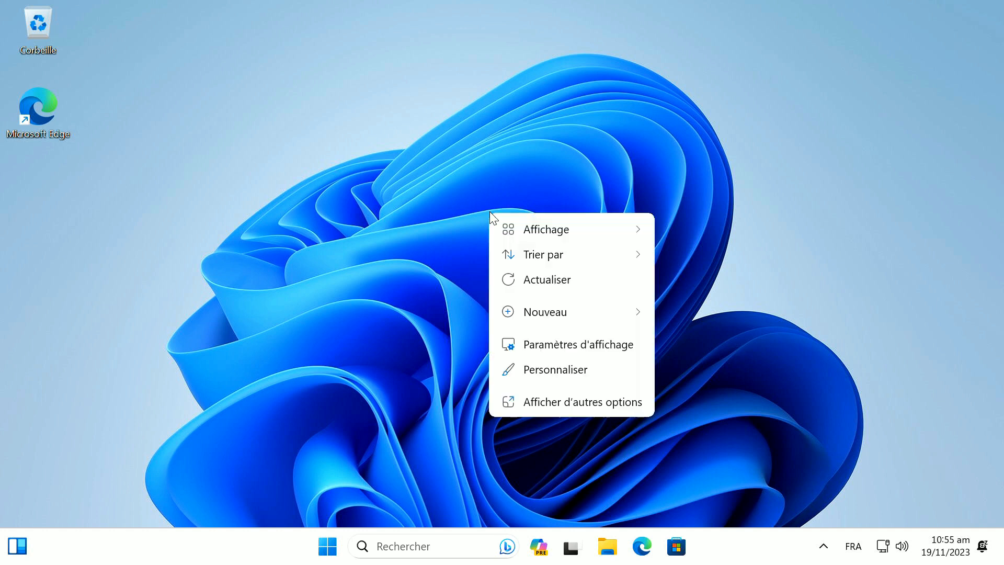
{"action": "left_click", "coordinate": [532, 347]}
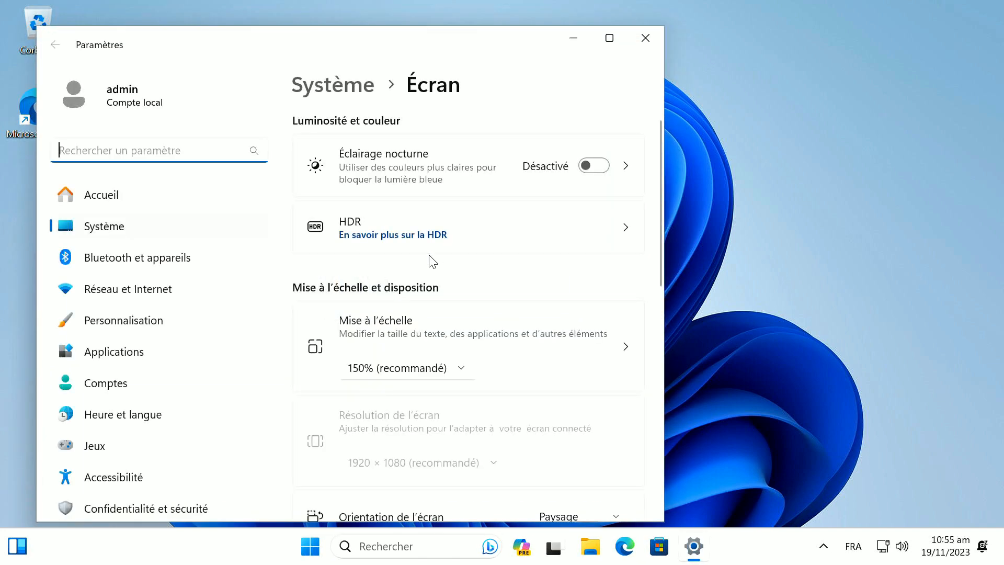
{"action": "left_click", "coordinate": [415, 367]}
{"action": "left_click", "coordinate": [405, 313]}
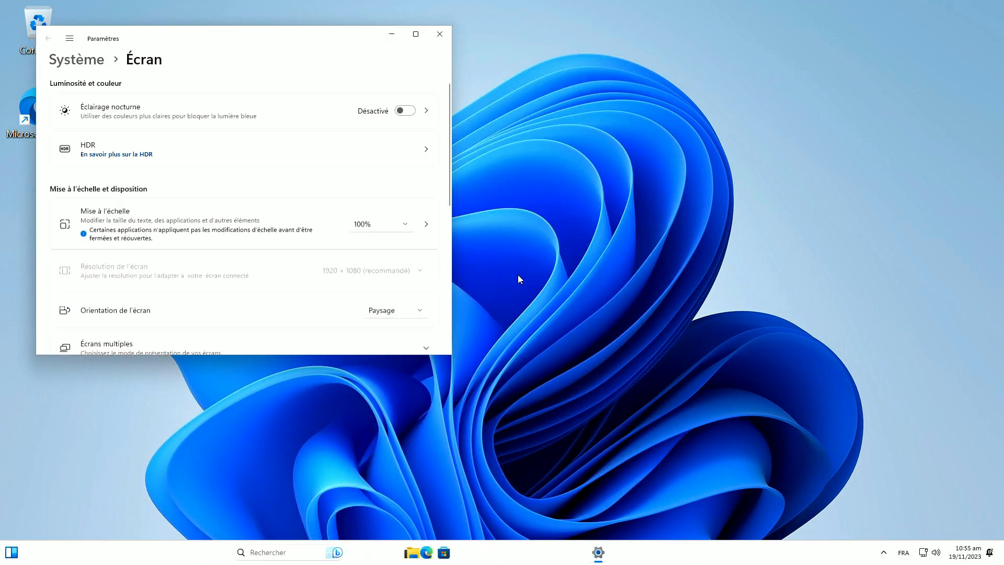
{"action": "left_click", "coordinate": [445, 37]}
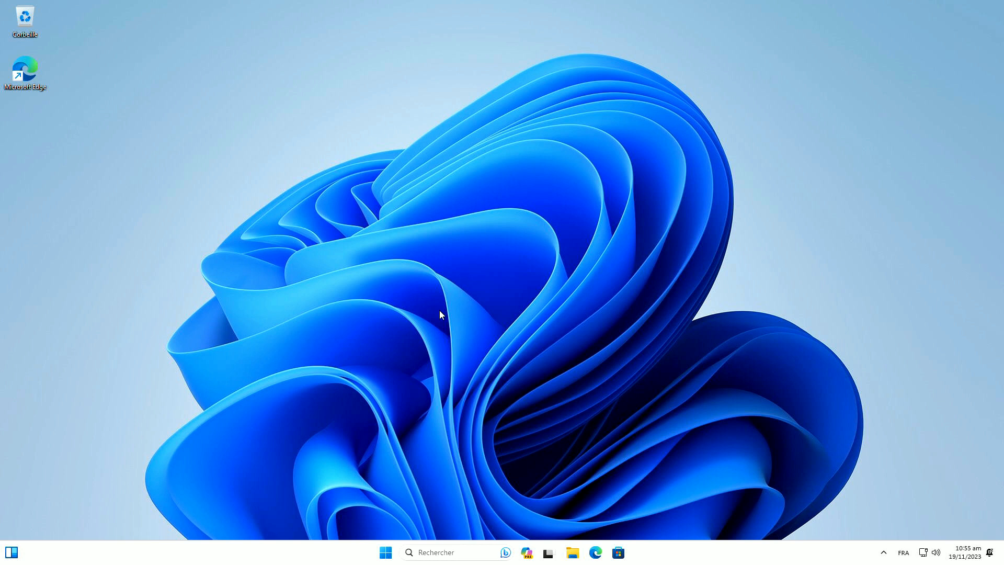
Search 'region' from Start, change the country or region to France, then show the desktop
{"action": "left_click", "coordinate": [389, 552]}
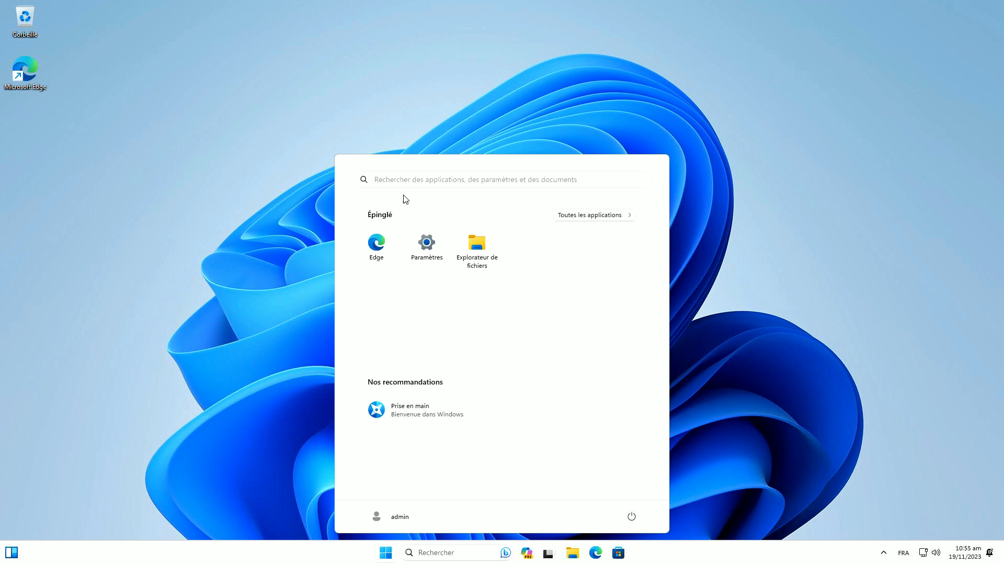
{"action": "left_click", "coordinate": [404, 181]}
{"action": "type", "text": "region"}
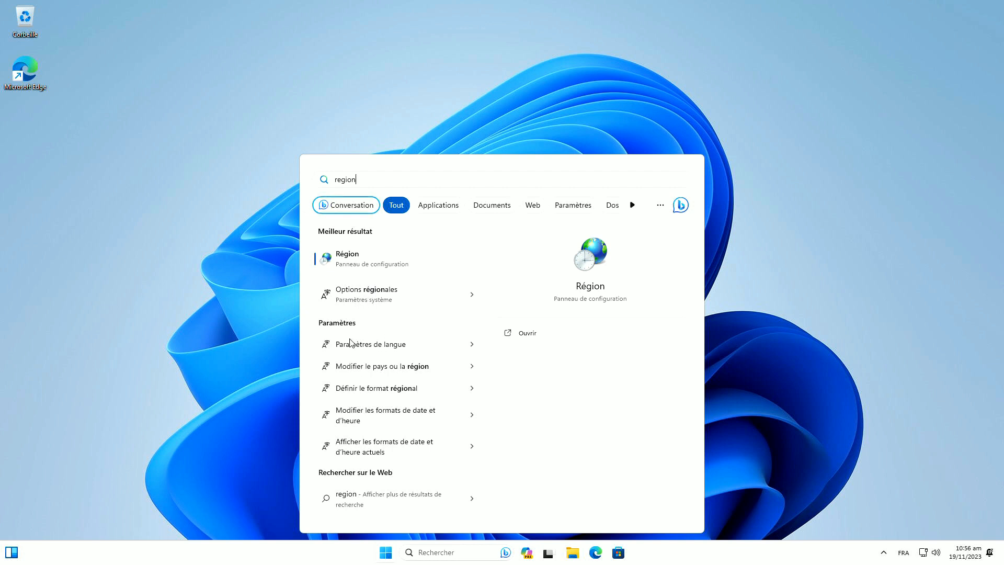
{"action": "left_click", "coordinate": [387, 369]}
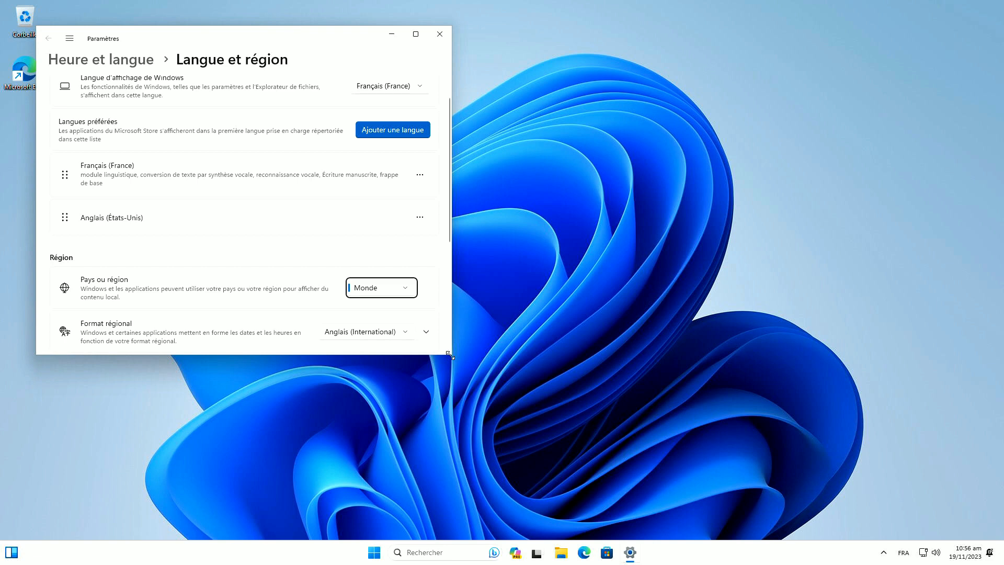
{"action": "left_click_drag", "start_coordinate": [450, 355], "coordinate": [748, 469]}
{"action": "left_click", "coordinate": [665, 278]}
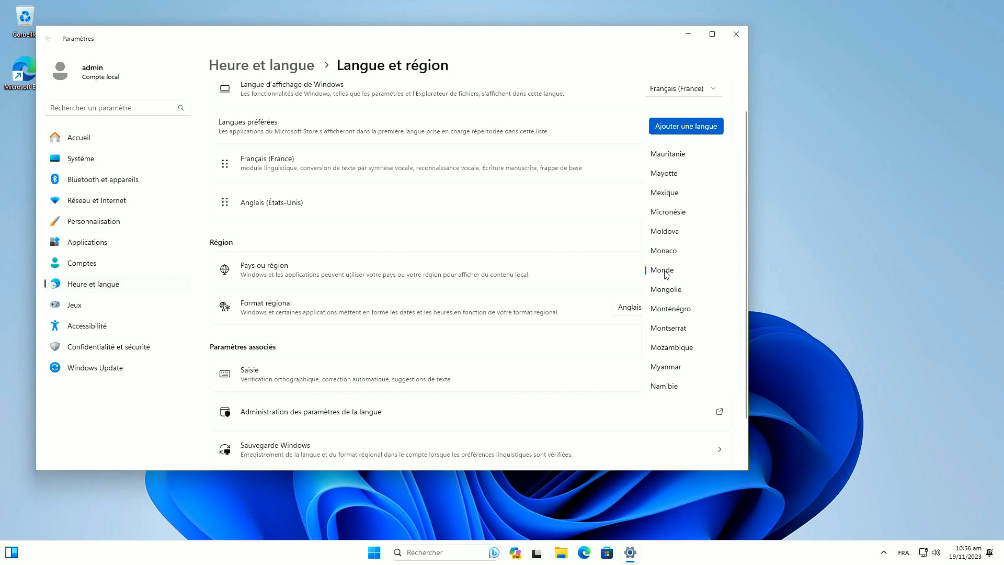
{"action": "key", "text": "f"}
{"action": "left_click", "coordinate": [633, 328]}
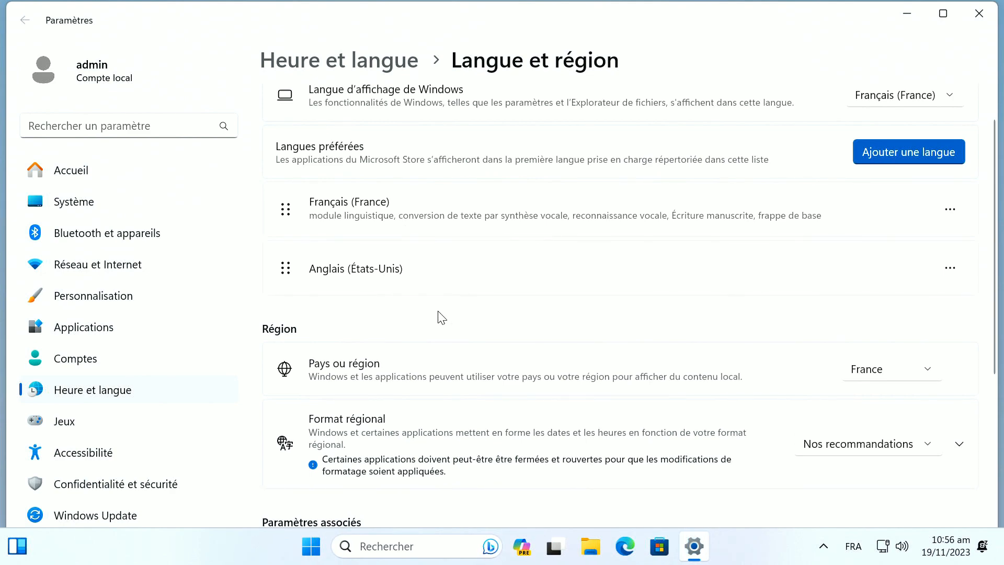
{"action": "key", "text": "super+d"}
Set display scaling to 100% from the desktop's display settings
{"action": "right_click", "coordinate": [432, 271]}
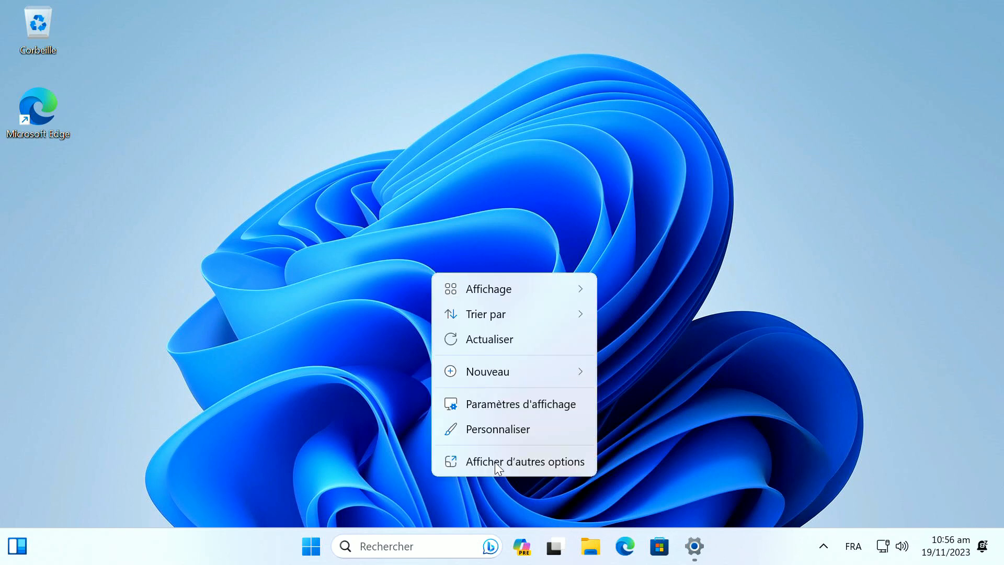
{"action": "left_click", "coordinate": [497, 405]}
{"action": "left_click", "coordinate": [854, 308]}
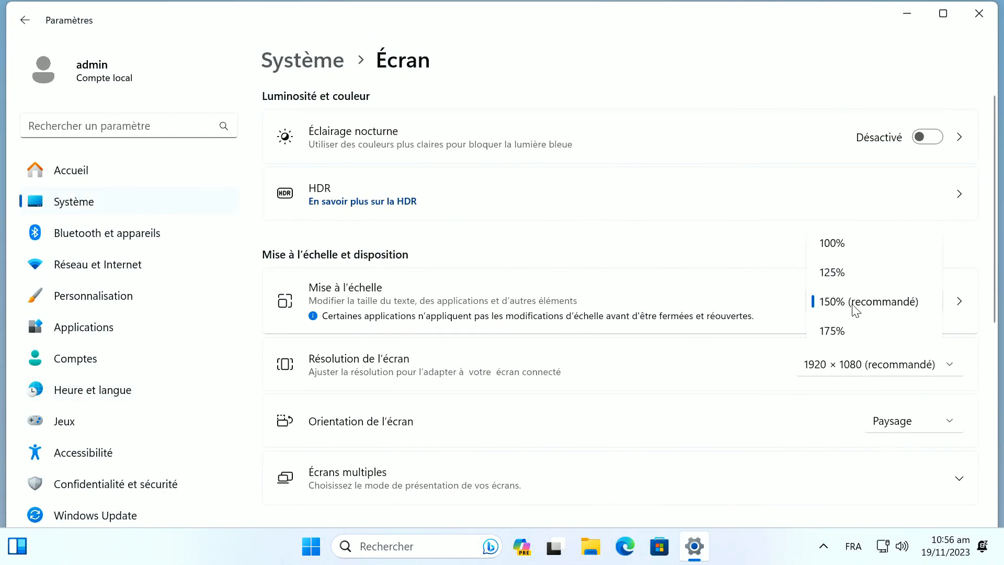
{"action": "left_click", "coordinate": [848, 251]}
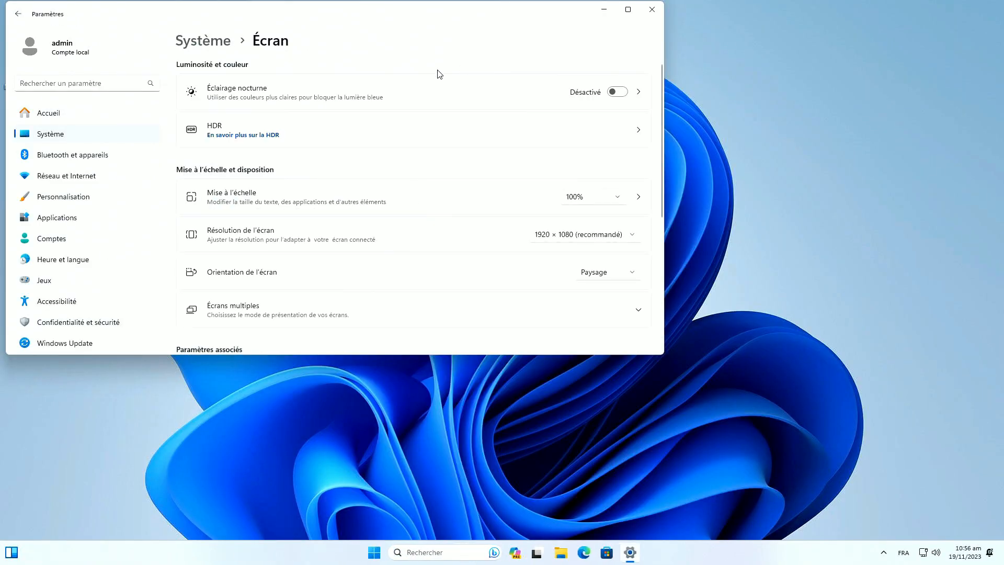
Set the regional format to Français (France) and close Settings
{"action": "key", "text": "alt+Left"}
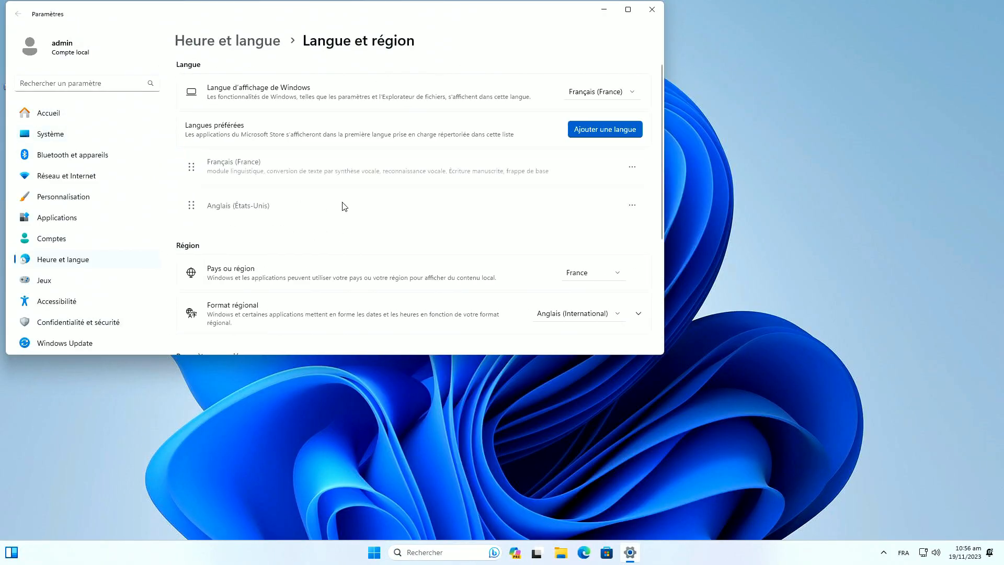
{"action": "left_click", "coordinate": [628, 9]}
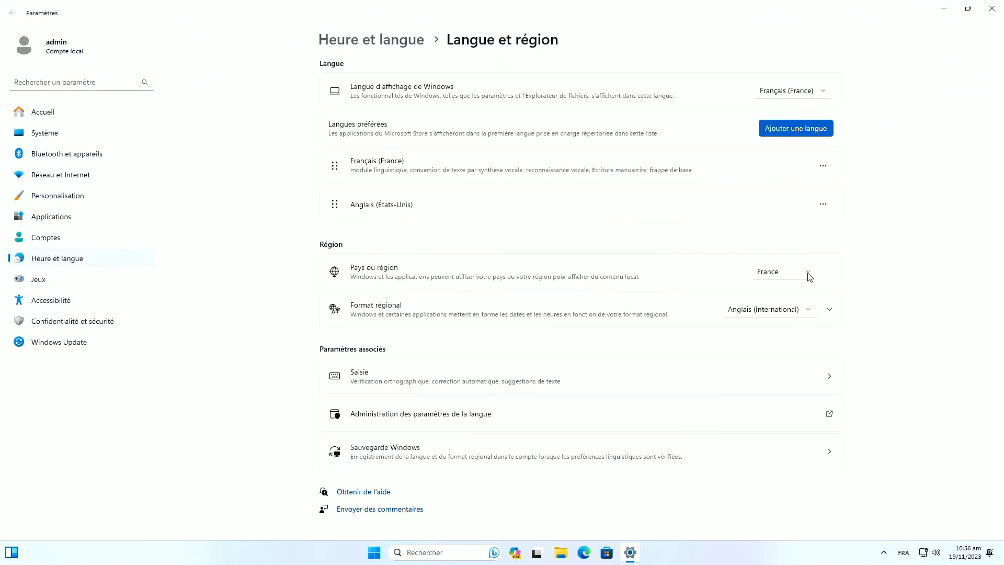
{"action": "left_click", "coordinate": [769, 312]}
{"action": "left_click", "coordinate": [770, 312]}
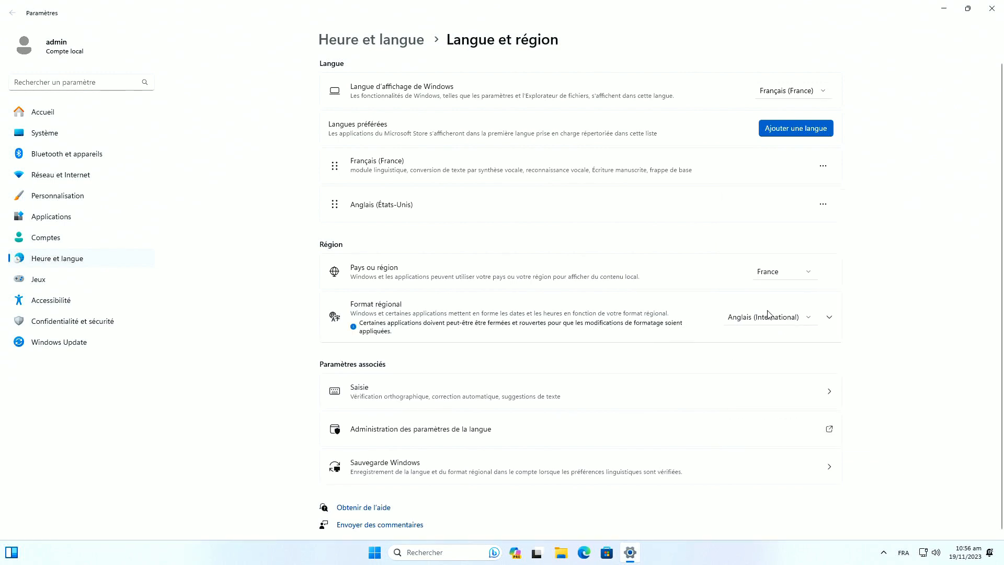
{"action": "left_click", "coordinate": [767, 313]}
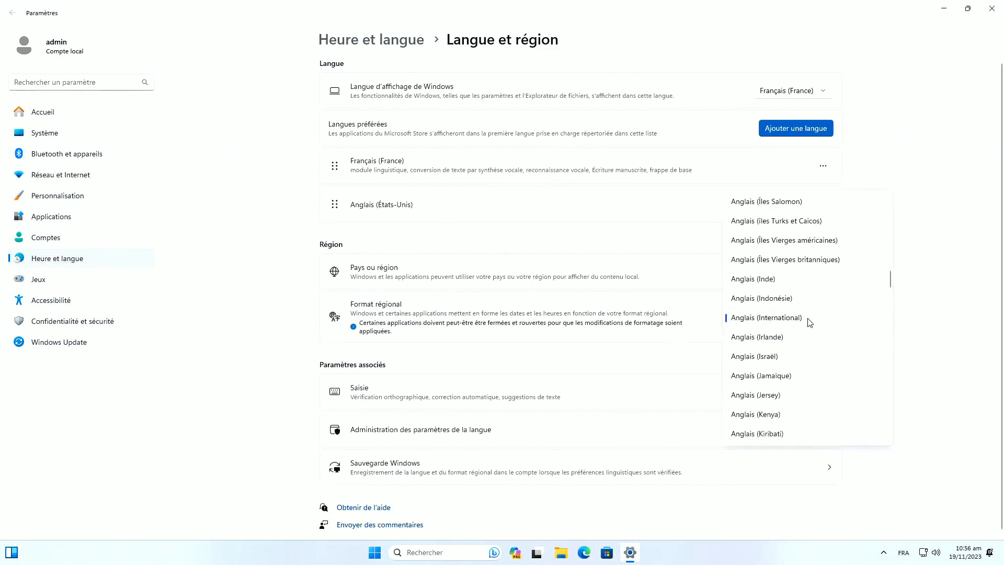
{"action": "left_click_drag", "start_coordinate": [891, 283], "coordinate": [892, 393]}
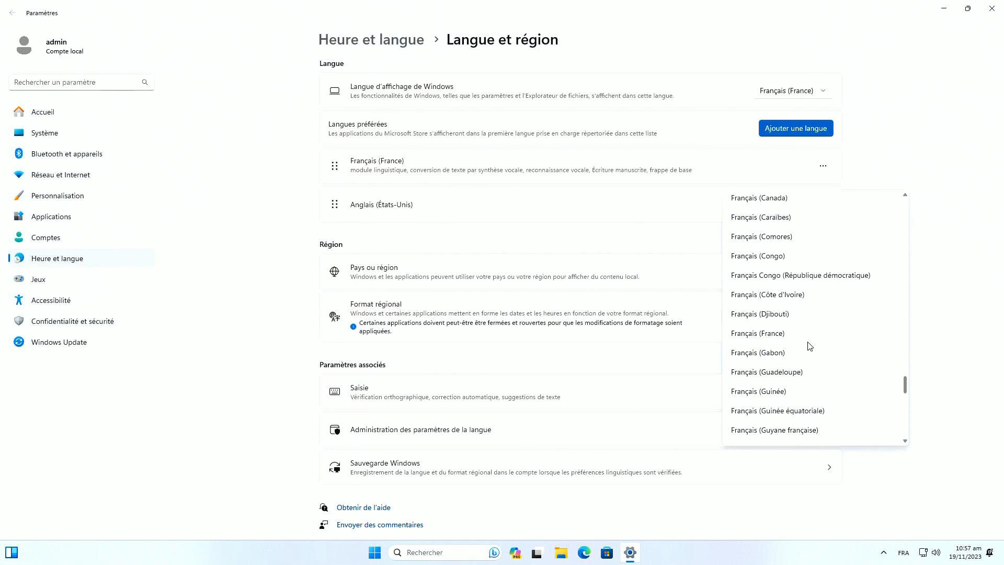
{"action": "left_click", "coordinate": [793, 335]}
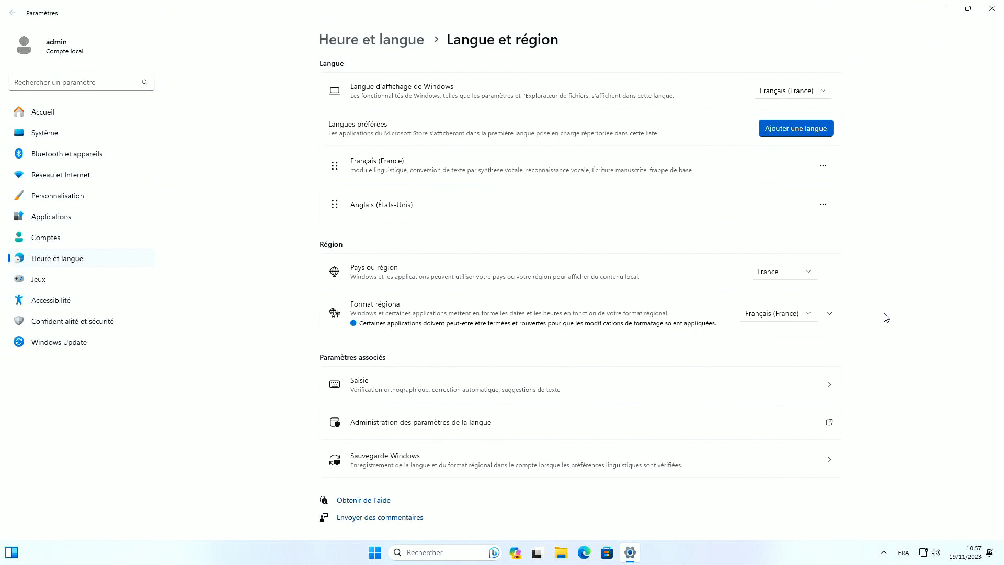
{"action": "left_click", "coordinate": [992, 9]}
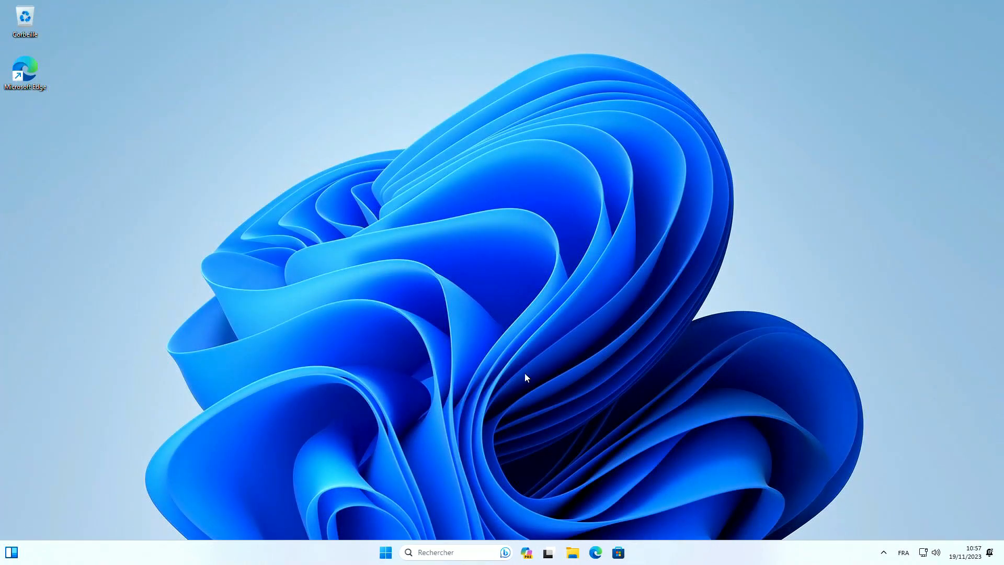
Scroll through the Start menu's Toutes les applications list, then close the menu
{"action": "left_click", "coordinate": [385, 554]}
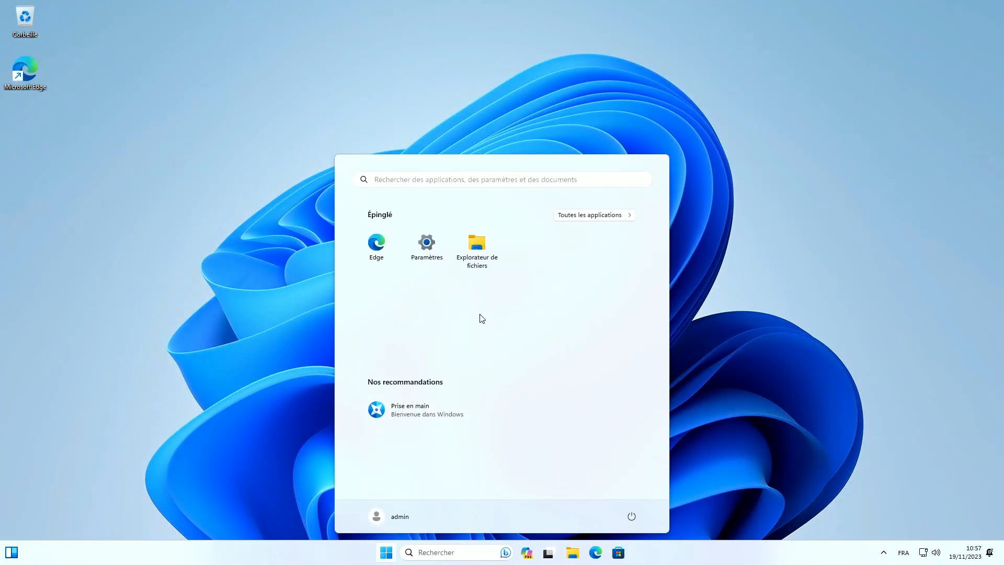
{"action": "left_click", "coordinate": [568, 215]}
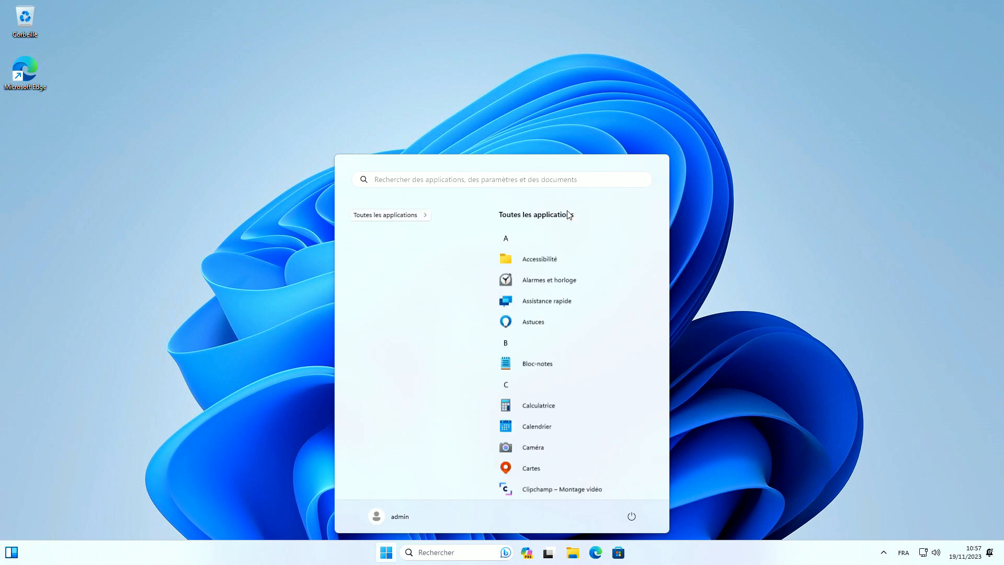
{"action": "scroll", "coordinate": [579, 309], "scroll_direction": "down", "scroll_amount": 5}
{"action": "scroll", "coordinate": [579, 322], "scroll_direction": "down", "scroll_amount": 6}
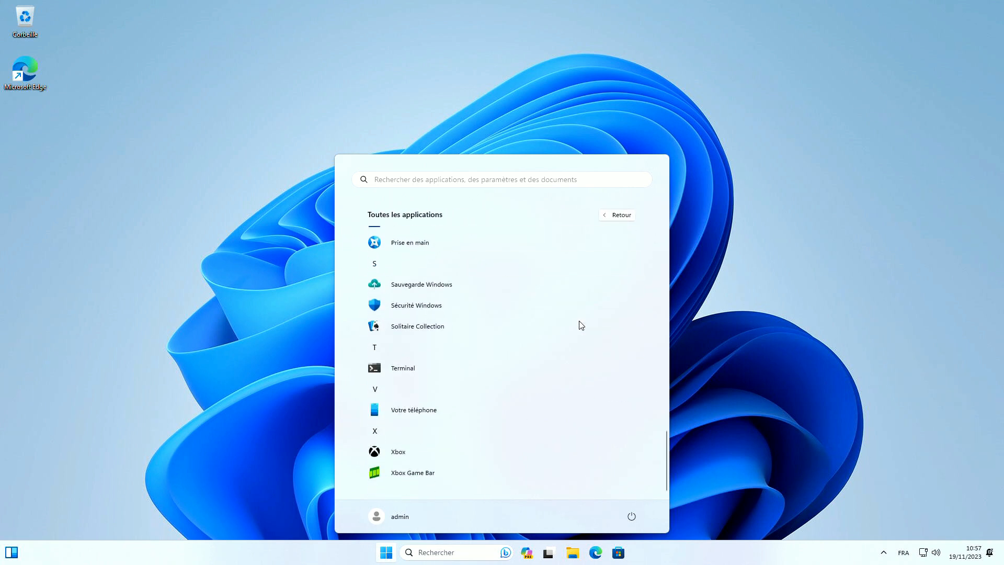
{"action": "scroll", "coordinate": [579, 327], "scroll_direction": "up", "scroll_amount": 7}
{"action": "scroll", "coordinate": [580, 329], "scroll_direction": "up", "scroll_amount": 3}
{"action": "scroll", "coordinate": [579, 329], "scroll_direction": "down", "scroll_amount": 9}
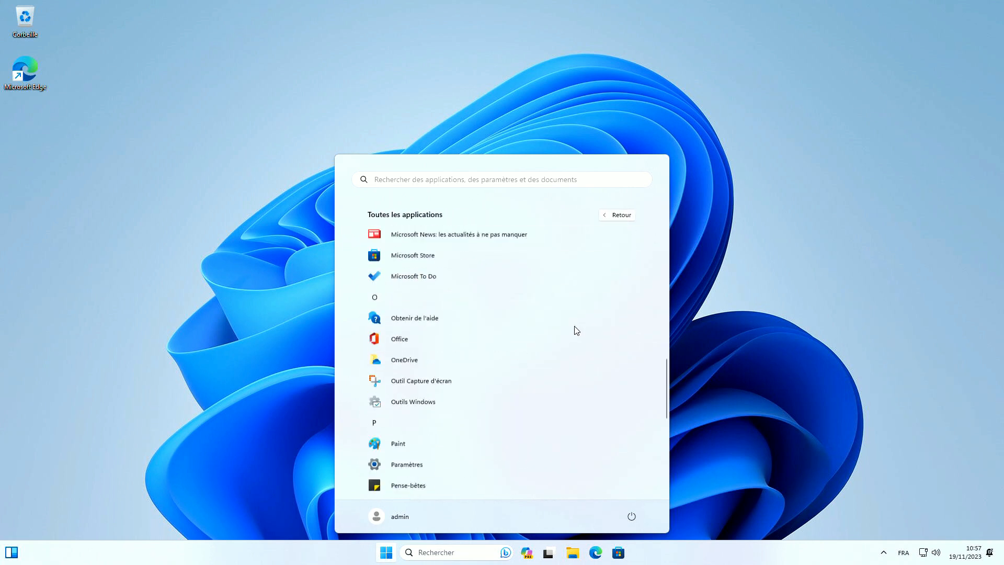
{"action": "scroll", "coordinate": [577, 332], "scroll_direction": "up", "scroll_amount": 4}
{"action": "scroll", "coordinate": [576, 334], "scroll_direction": "up", "scroll_amount": 5}
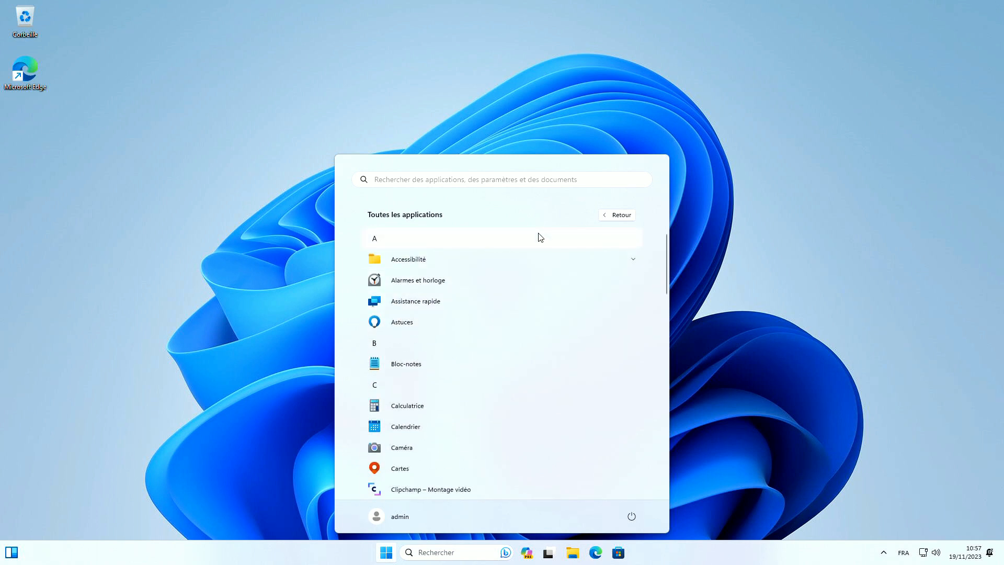
{"action": "scroll", "coordinate": [581, 285], "scroll_direction": "down", "scroll_amount": 8}
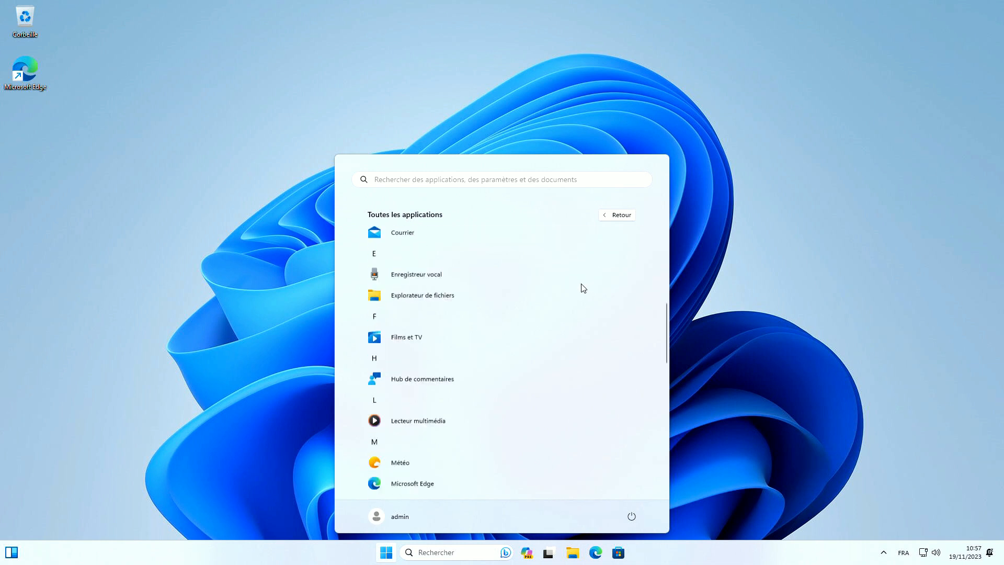
{"action": "scroll", "coordinate": [580, 287], "scroll_direction": "up", "scroll_amount": 8}
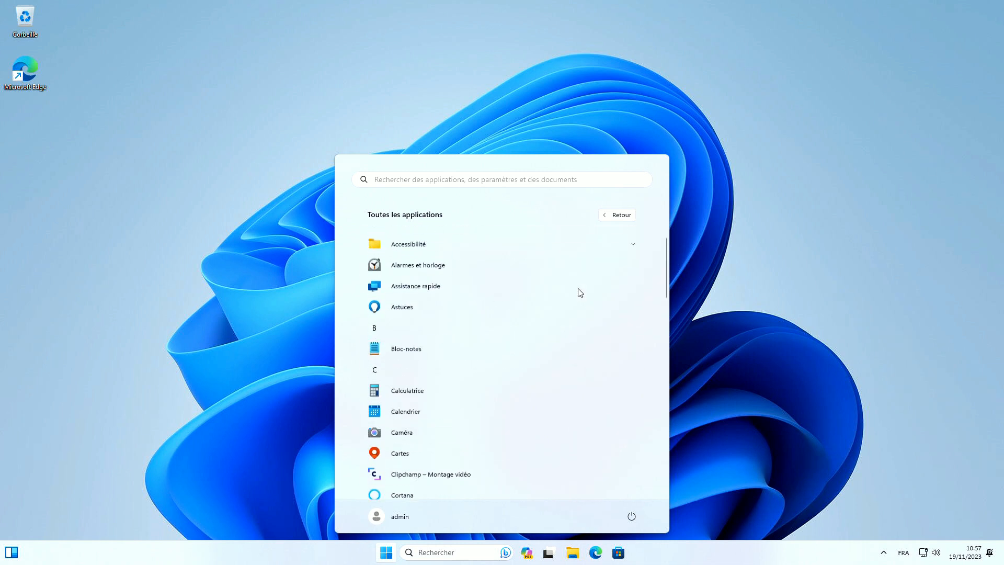
{"action": "scroll", "coordinate": [575, 294], "scroll_direction": "down", "scroll_amount": 8}
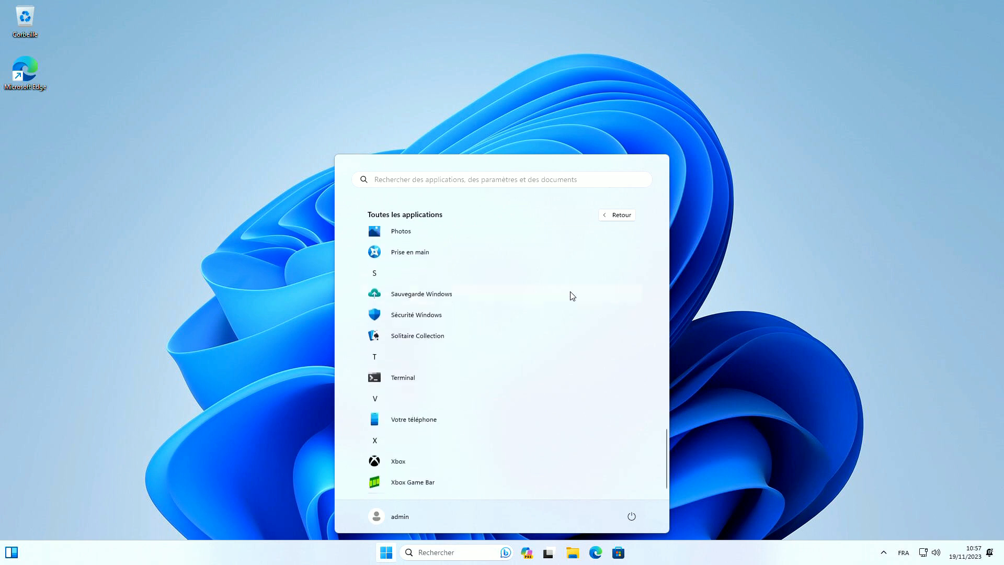
{"action": "left_click", "coordinate": [757, 362]}
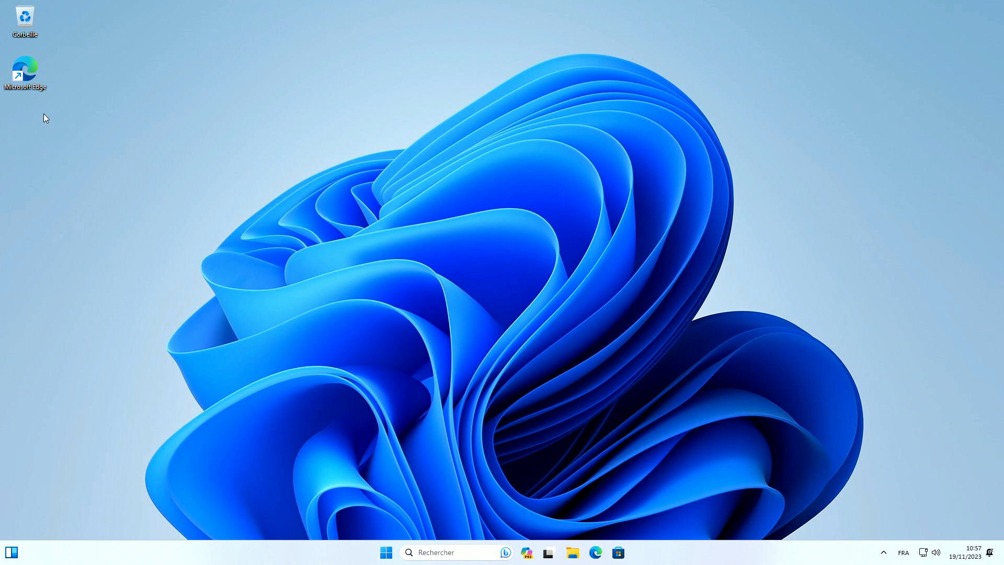
Delete the Edge desktop shortcut and update Programme d'installation d'application, found by searching 'winget' in the Store
{"action": "left_click_drag", "start_coordinate": [43, 113], "coordinate": [11, 52]}
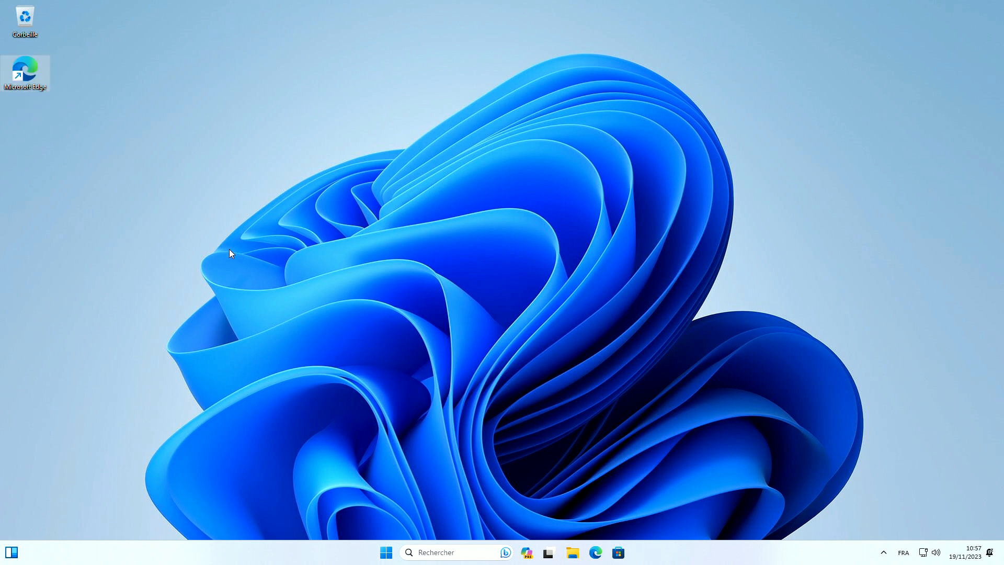
{"action": "key", "text": "Delete"}
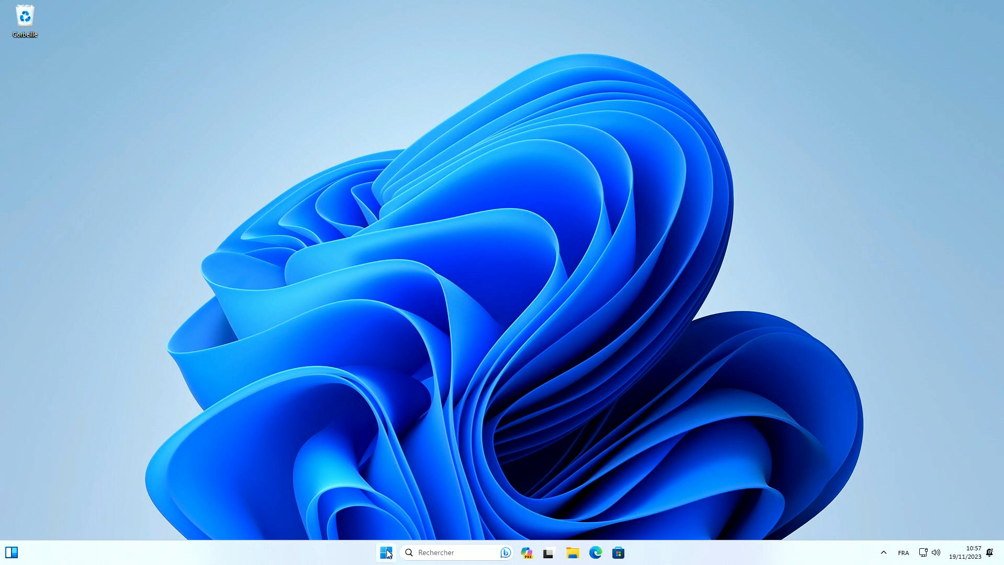
{"action": "left_click", "coordinate": [624, 553]}
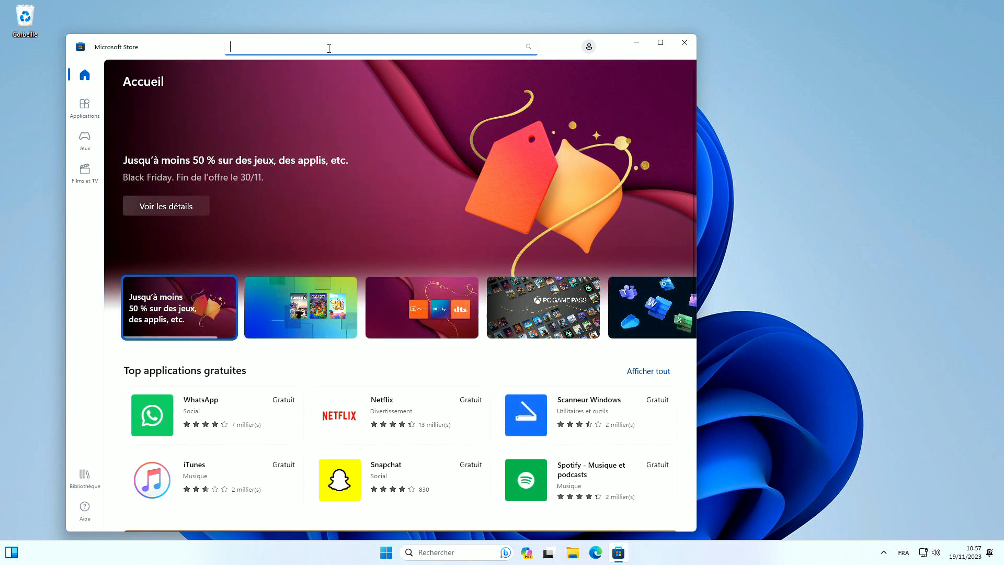
{"action": "type", "text": "winget"}
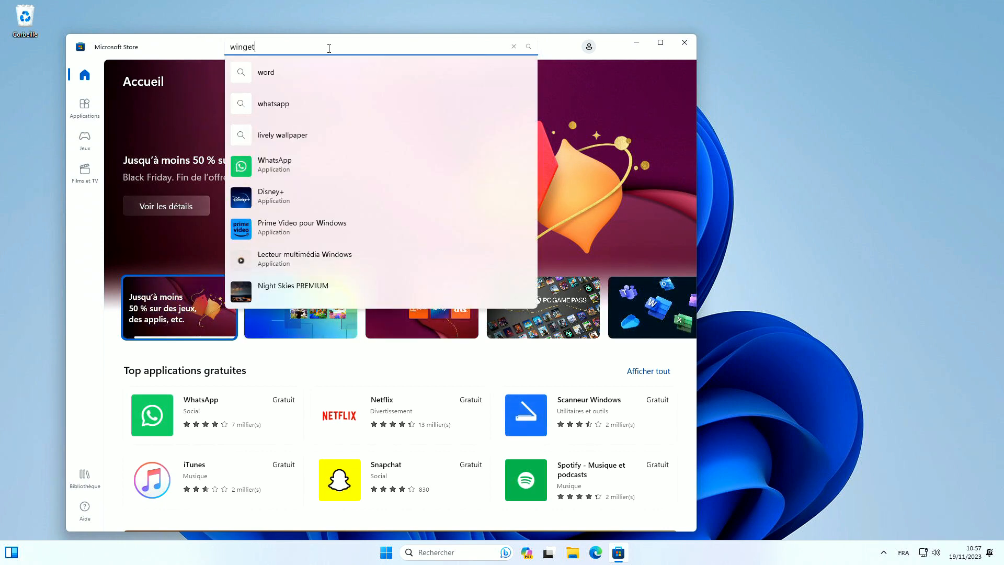
{"action": "key", "text": "Return"}
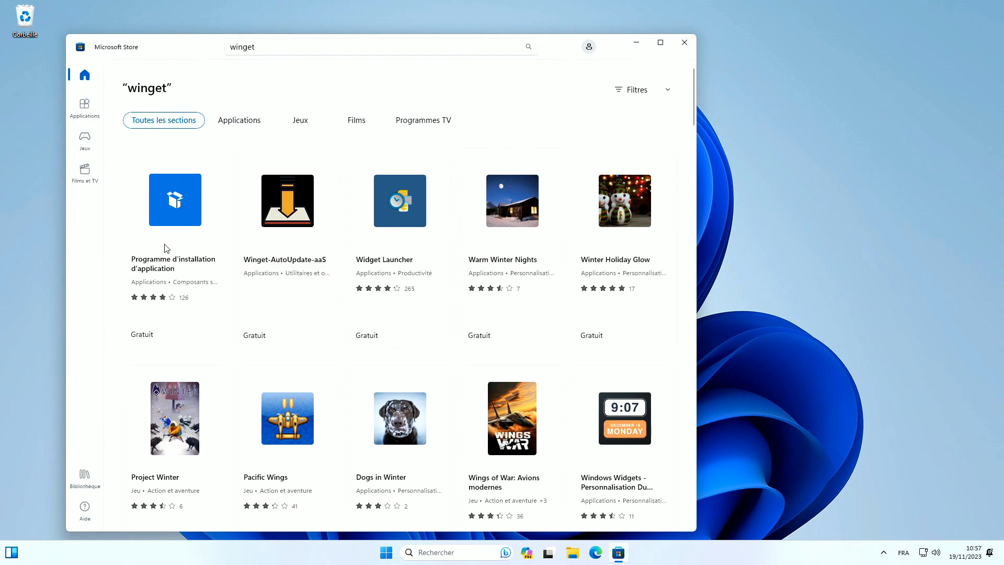
{"action": "left_click", "coordinate": [180, 201]}
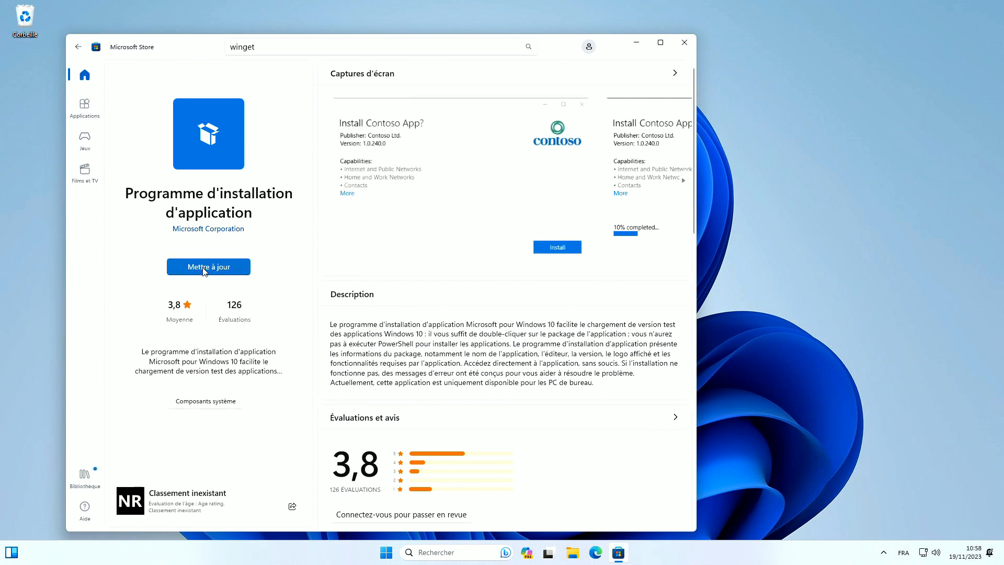
{"action": "left_click", "coordinate": [222, 267]}
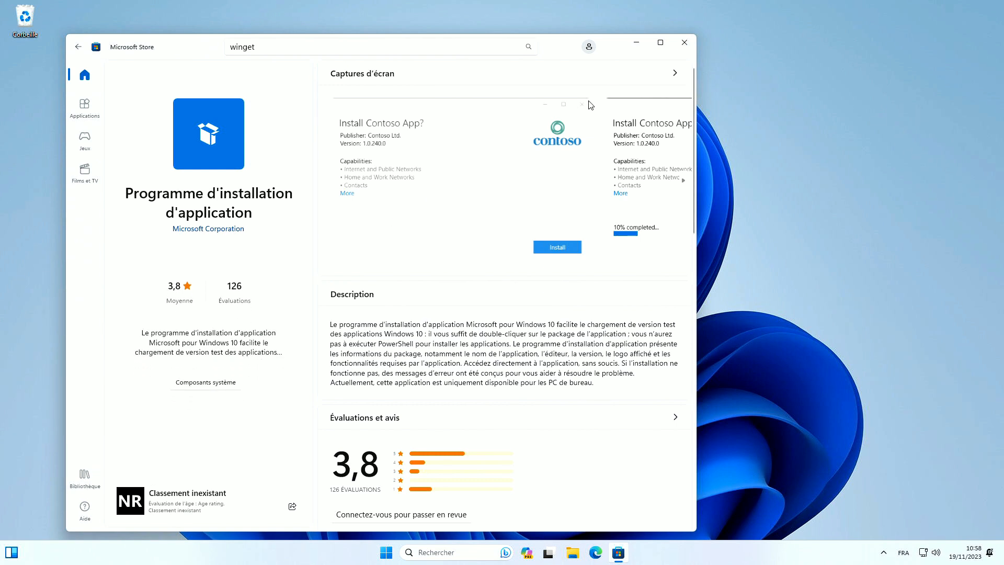
{"action": "left_click", "coordinate": [684, 42]}
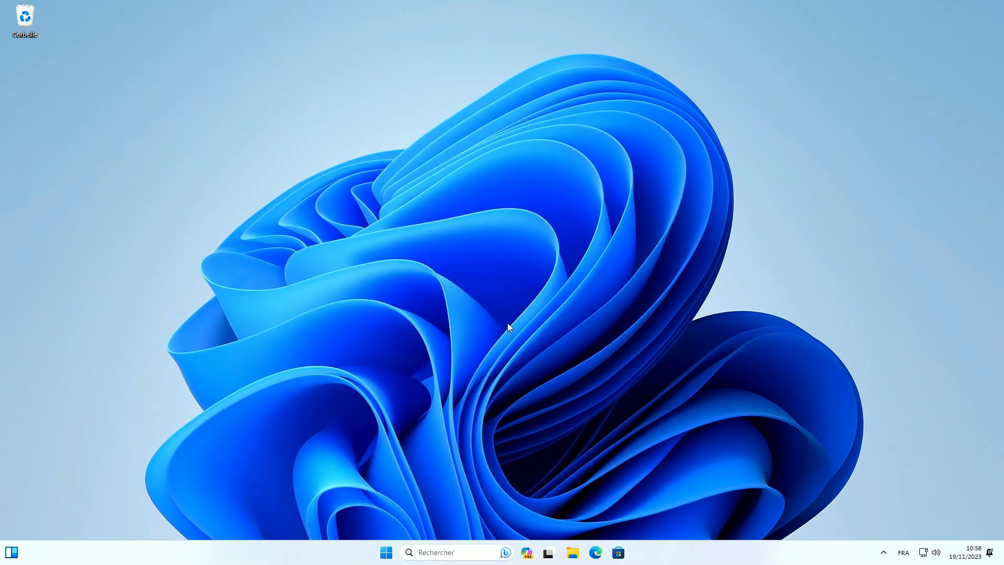
Search 'power' from Start and run Windows PowerShell as administrator
{"action": "left_click", "coordinate": [391, 558]}
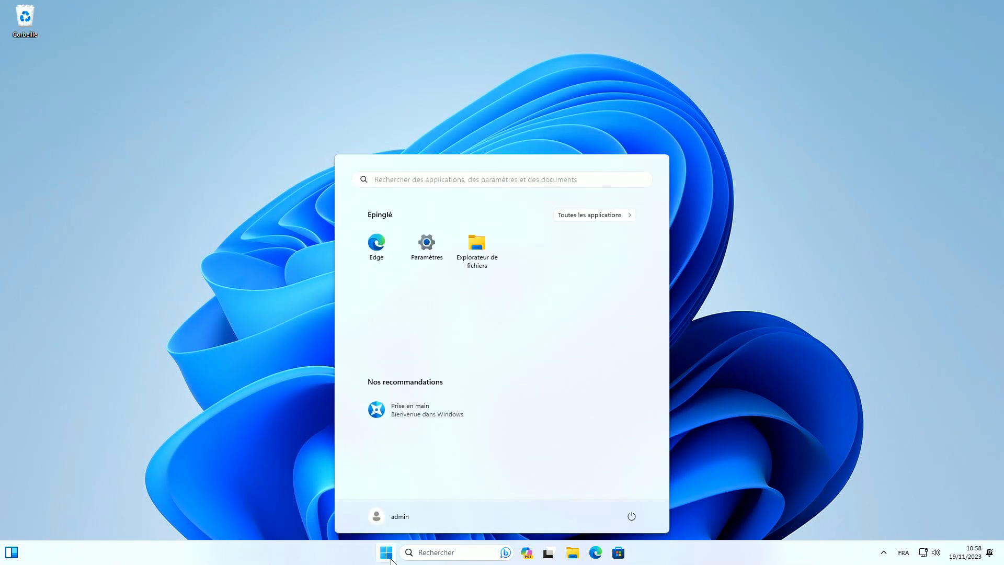
{"action": "left_click", "coordinate": [388, 180]}
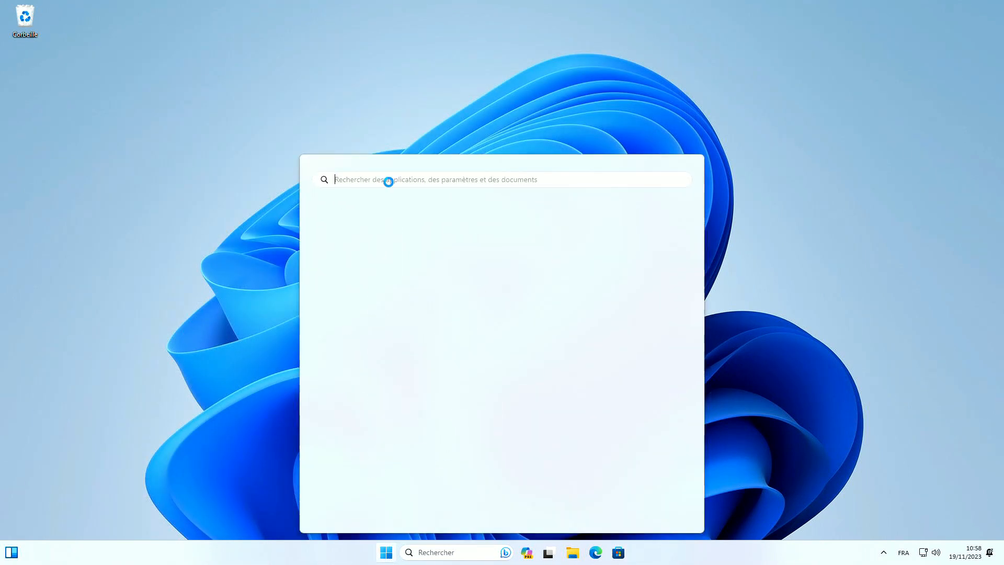
{"action": "type", "text": "power"}
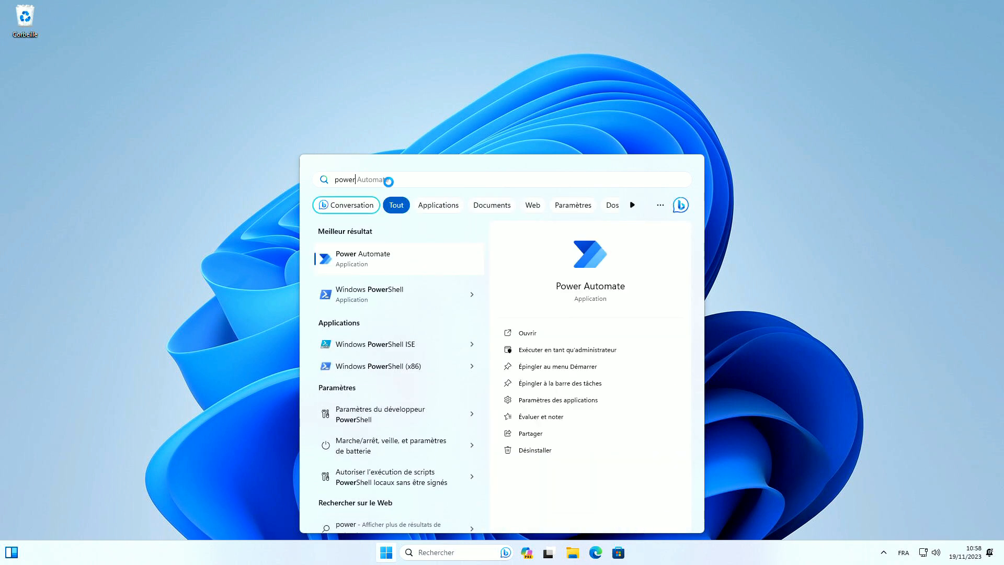
{"action": "right_click", "coordinate": [378, 295]}
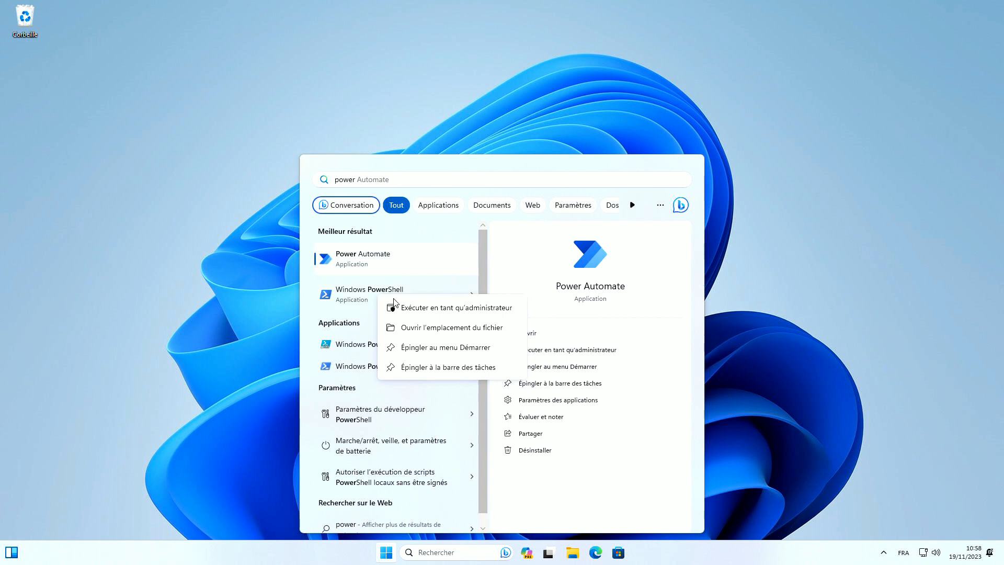
{"action": "left_click", "coordinate": [485, 268]}
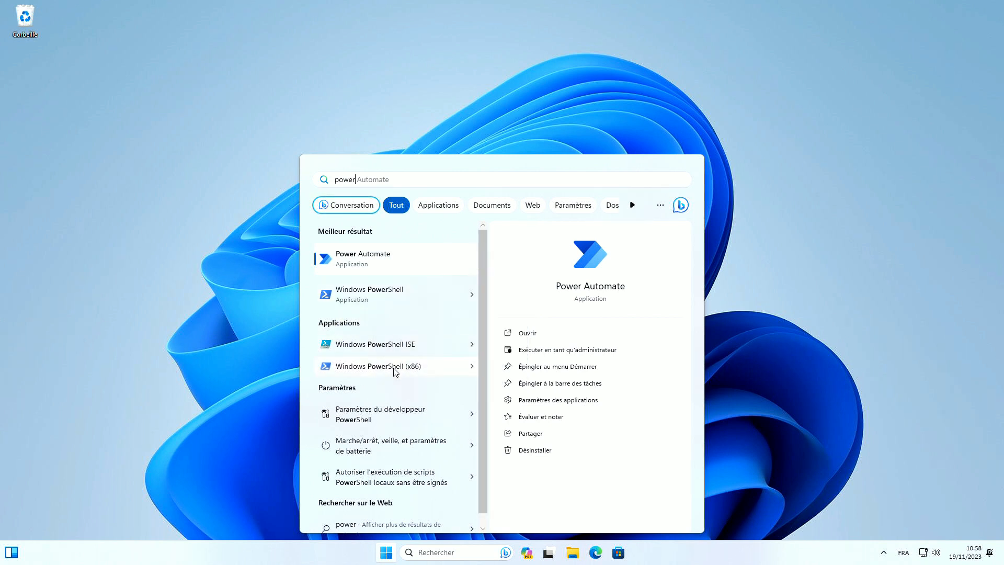
{"action": "right_click", "coordinate": [383, 296]}
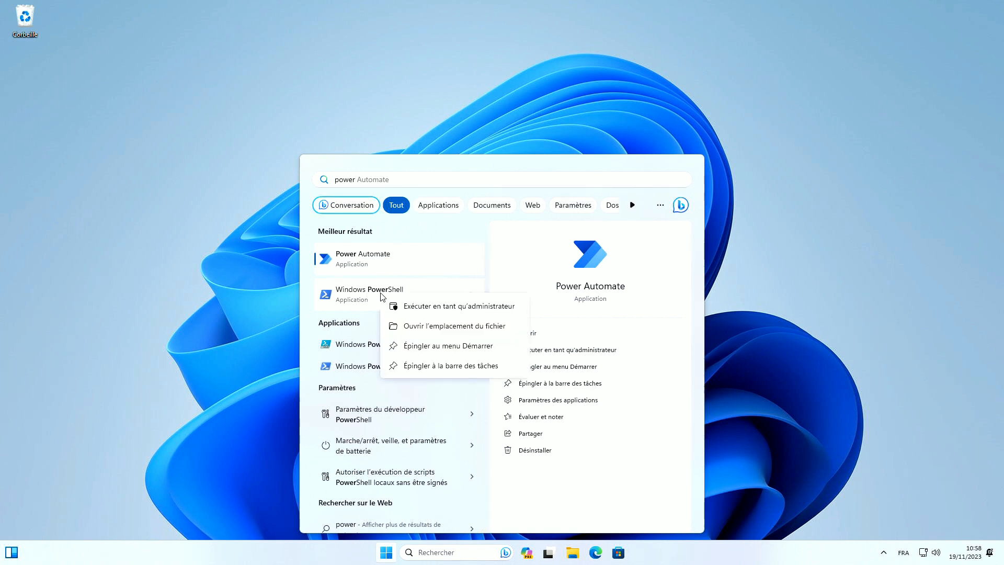
{"action": "left_click", "coordinate": [416, 311]}
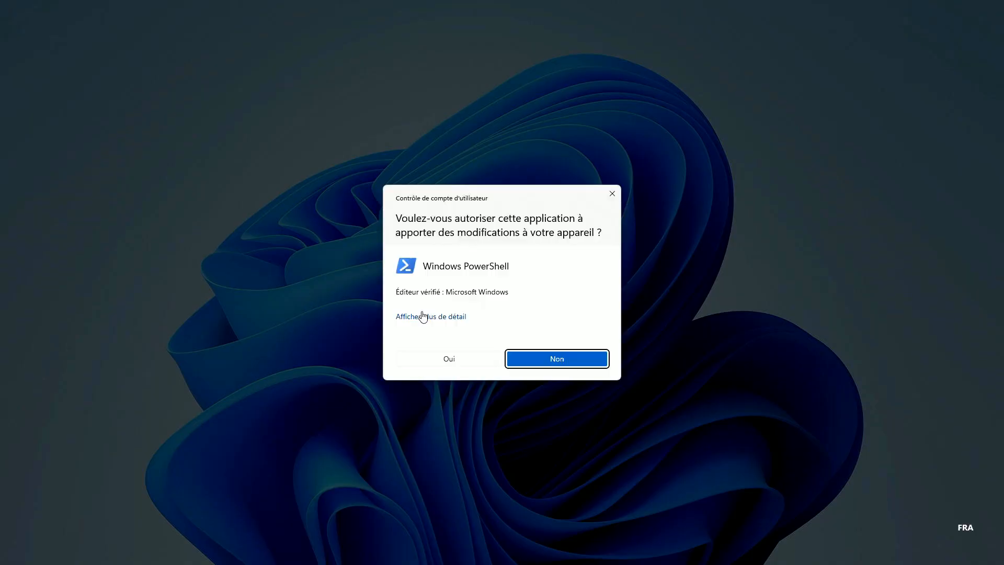
Approve the UAC prompt and run 'winget install Mozilla.Firefox', accepting the source agreements with y
{"action": "left_click", "coordinate": [455, 358]}
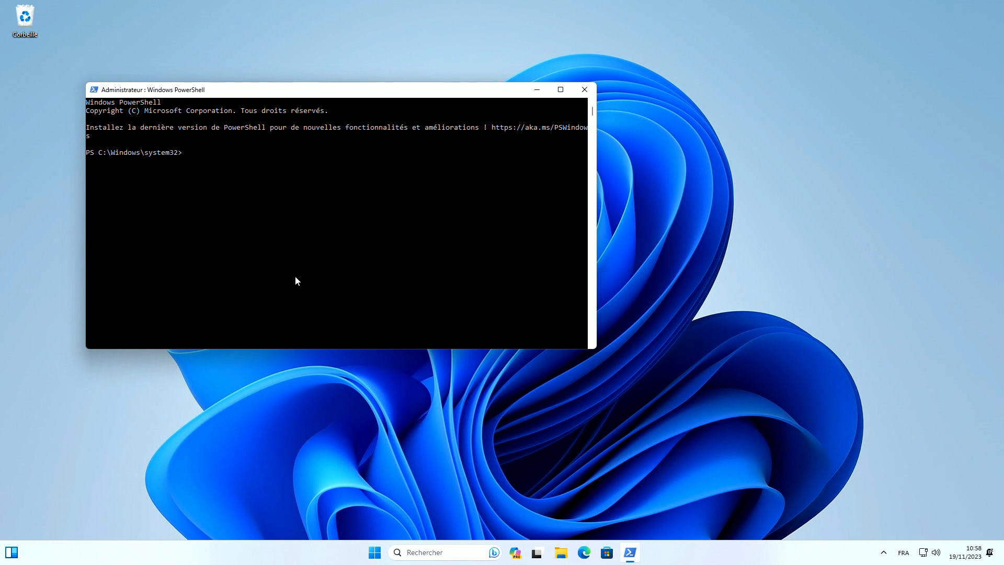
{"action": "type", "text": "winget install Mozilla.Firefox"}
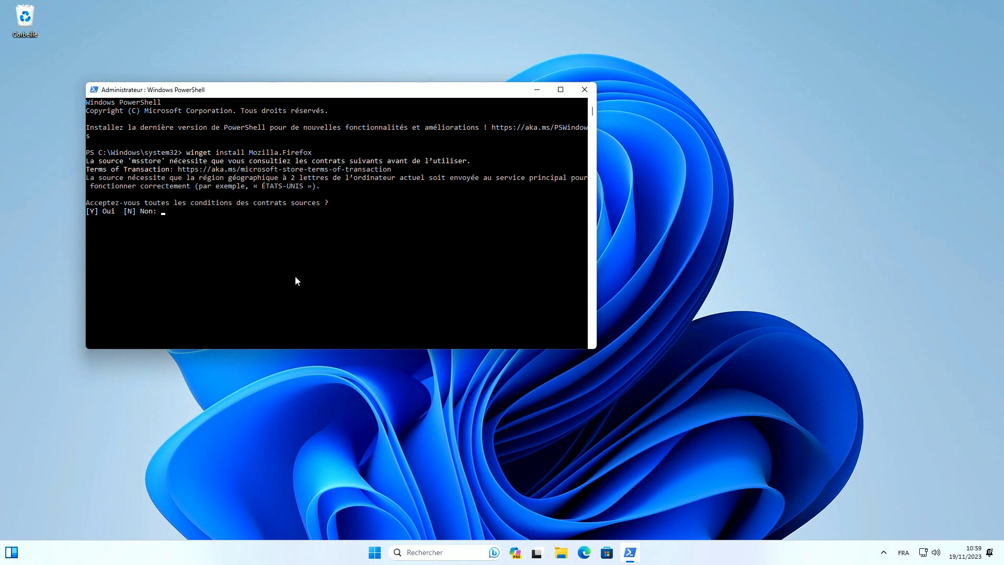
{"action": "type", "text": "y"}
{"action": "key", "text": "Return"}
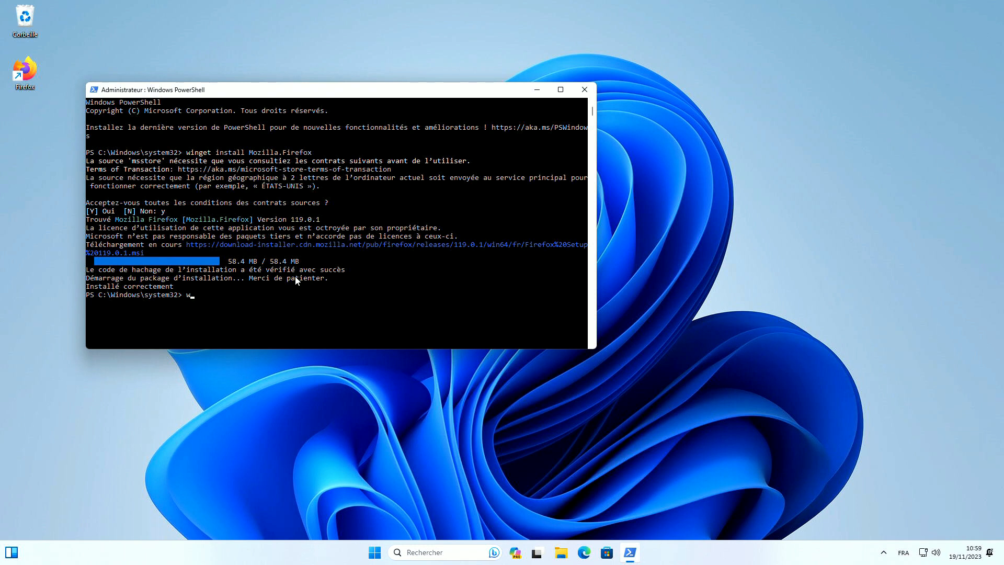
Search winget for nanazip and run 'winget install M2Team.NanaZip.Preview' with the copied package ID
{"action": "type", "text": "inget search nanazip"}
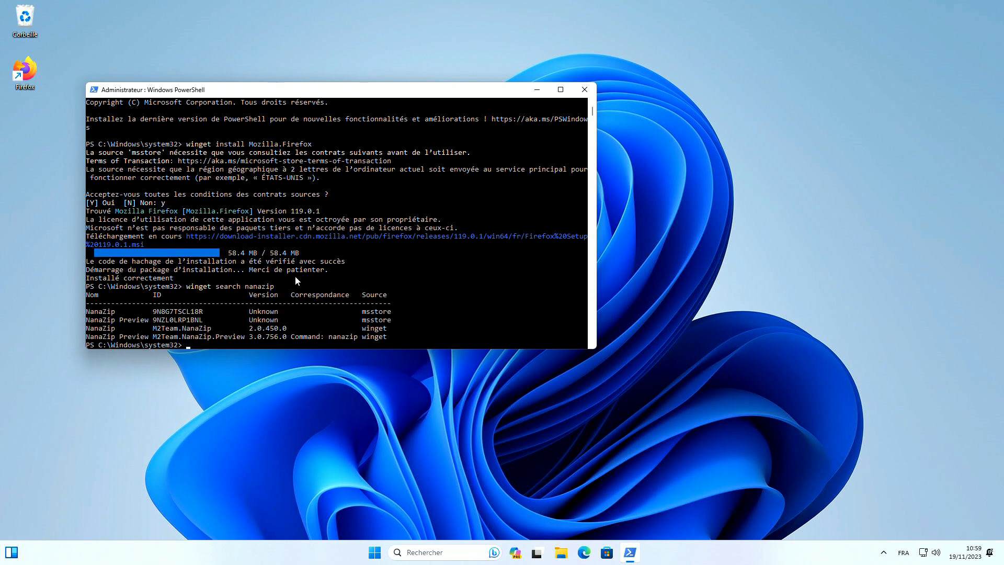
{"action": "type", "text": "winget install"}
{"action": "double_click", "coordinate": [220, 336]}
{"action": "key", "text": "super+c"}
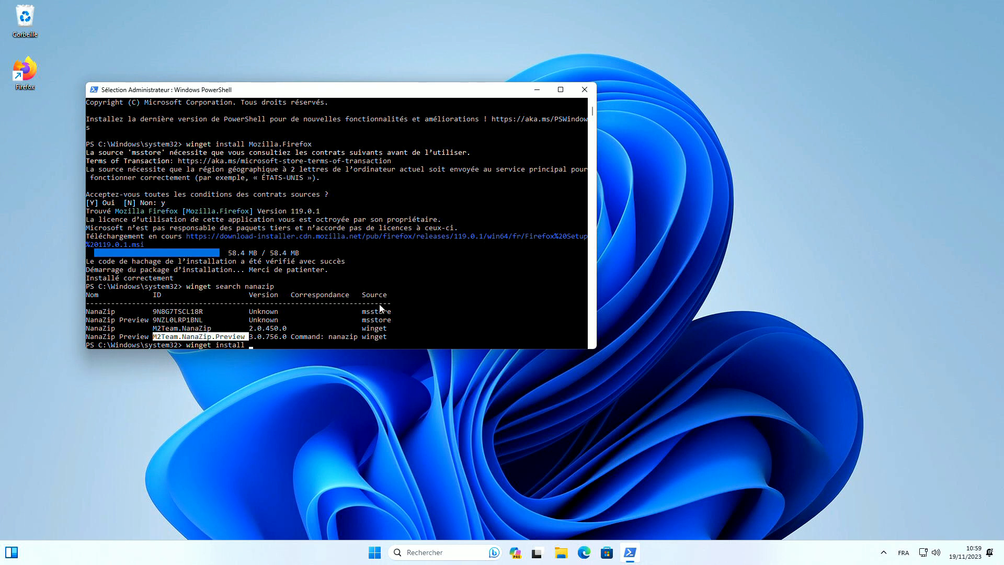
{"action": "right_click", "coordinate": [352, 315]}
{"action": "right_click", "coordinate": [413, 299]}
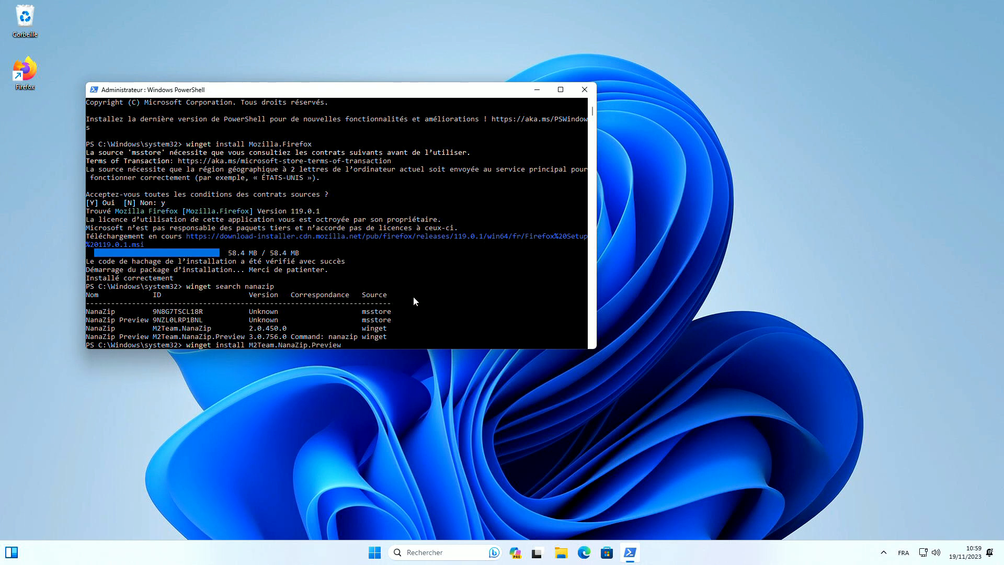
{"action": "key", "text": "Return"}
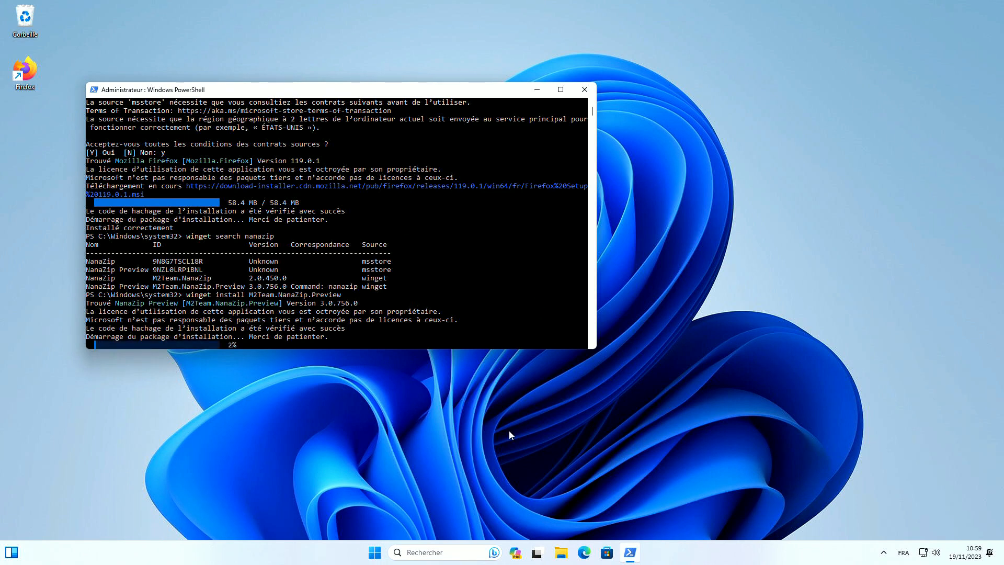
Open Settings > Applications > Applications installées and scroll through the 42-app list
{"action": "left_click", "coordinate": [374, 552]}
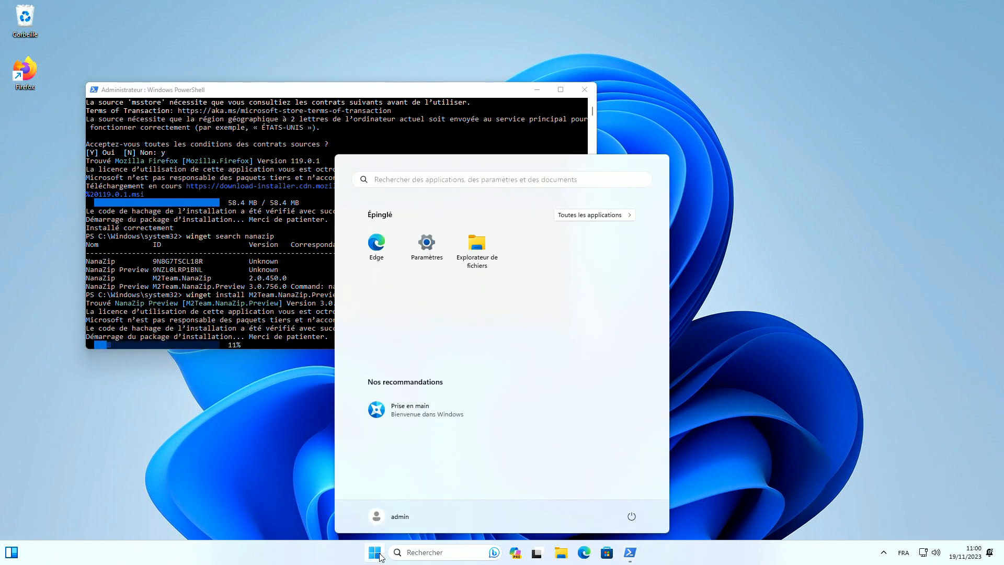
{"action": "left_click", "coordinate": [428, 251]}
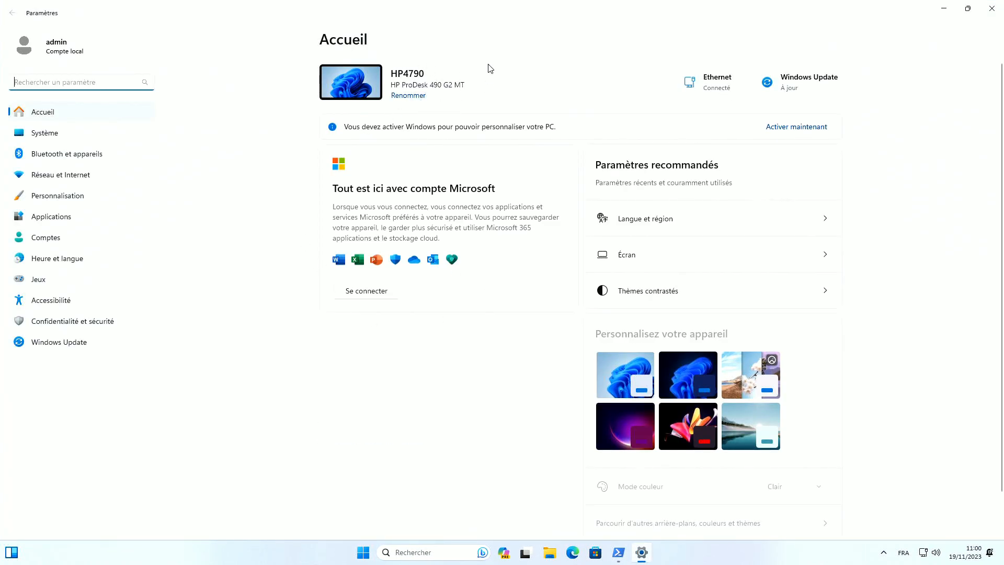
{"action": "left_click", "coordinate": [42, 220]}
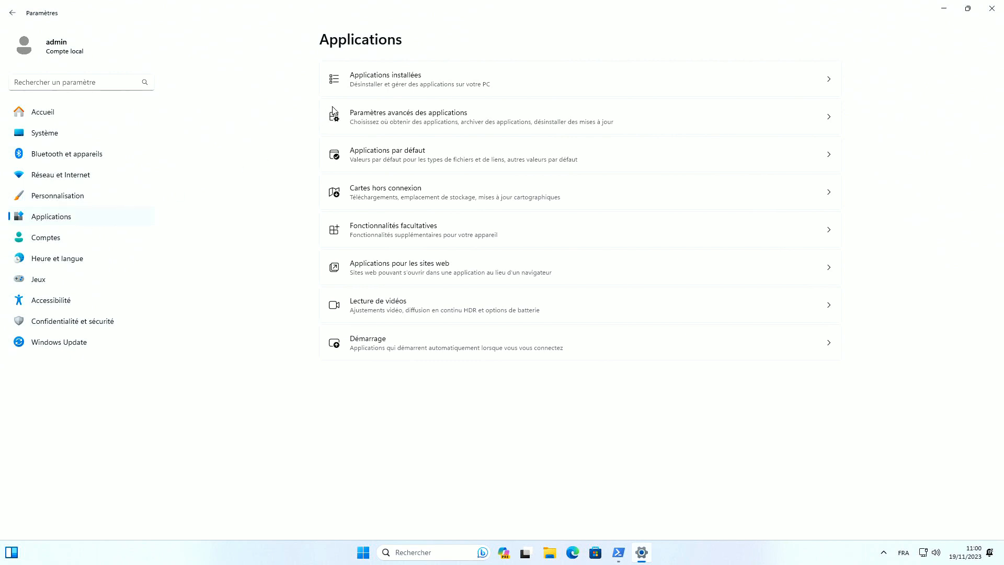
{"action": "left_click", "coordinate": [388, 81]}
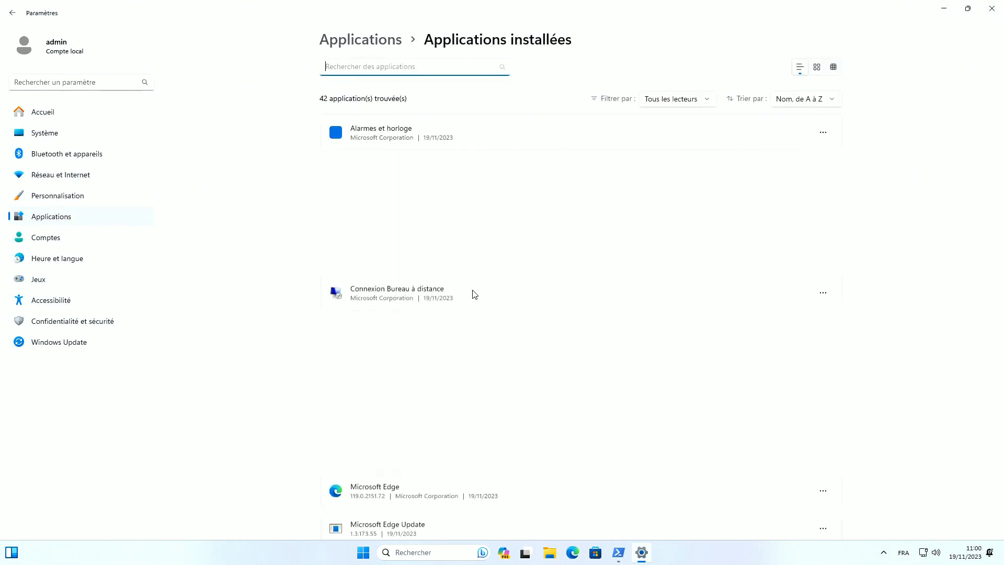
{"action": "scroll", "coordinate": [598, 255], "scroll_direction": "down", "scroll_amount": 15}
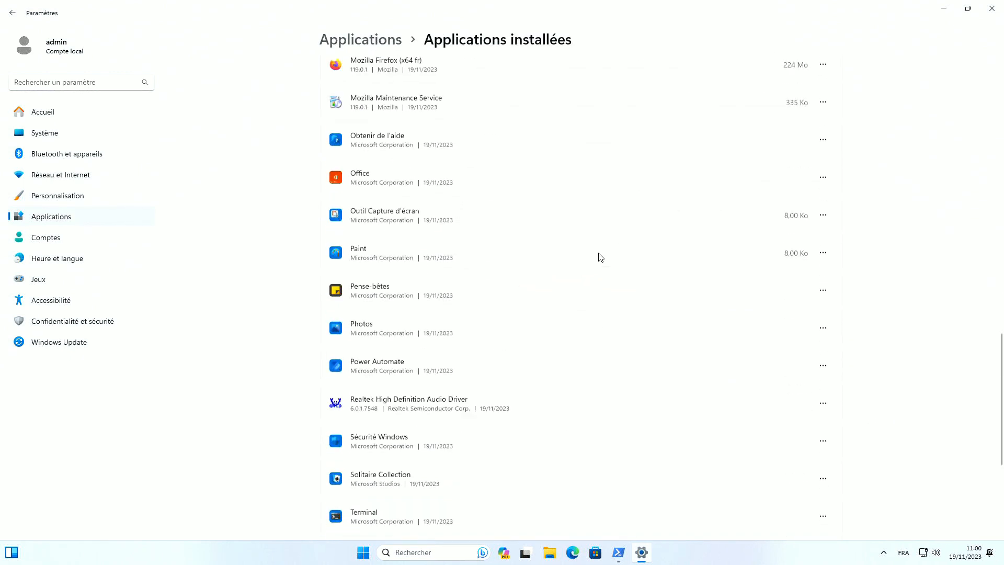
{"action": "scroll", "coordinate": [596, 260], "scroll_direction": "up", "scroll_amount": 5}
{"action": "scroll", "coordinate": [599, 260], "scroll_direction": "up", "scroll_amount": 10}
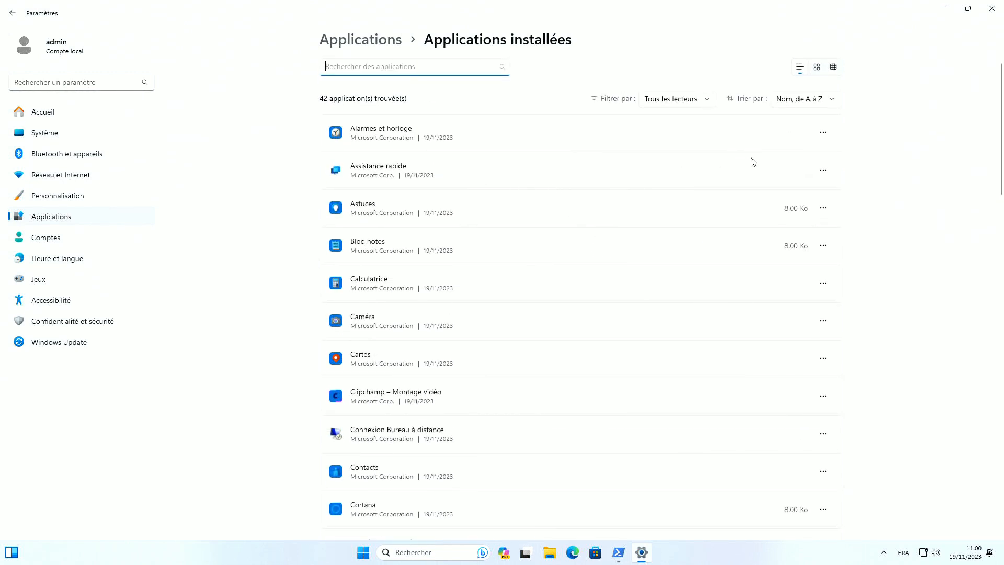
Uninstall the Assistance rapide and Astuces apps
{"action": "left_click", "coordinate": [821, 173]}
{"action": "left_click", "coordinate": [729, 226]}
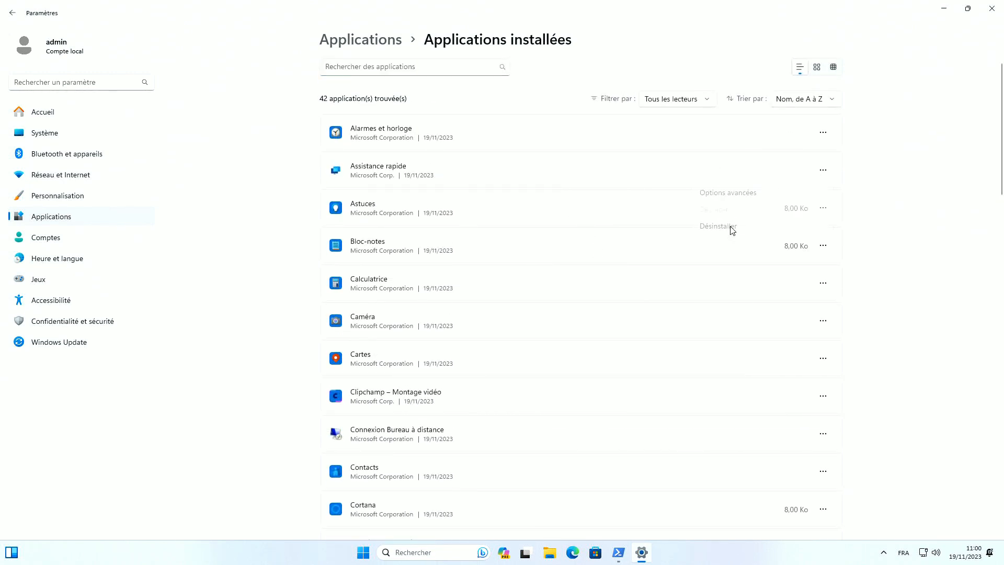
{"action": "left_click", "coordinate": [789, 228]}
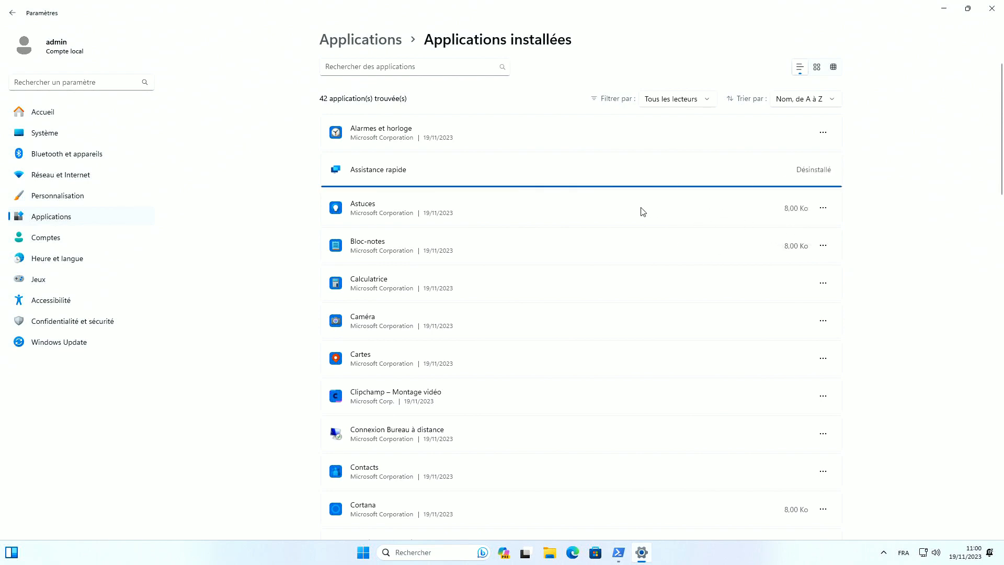
{"action": "left_click", "coordinate": [822, 208]}
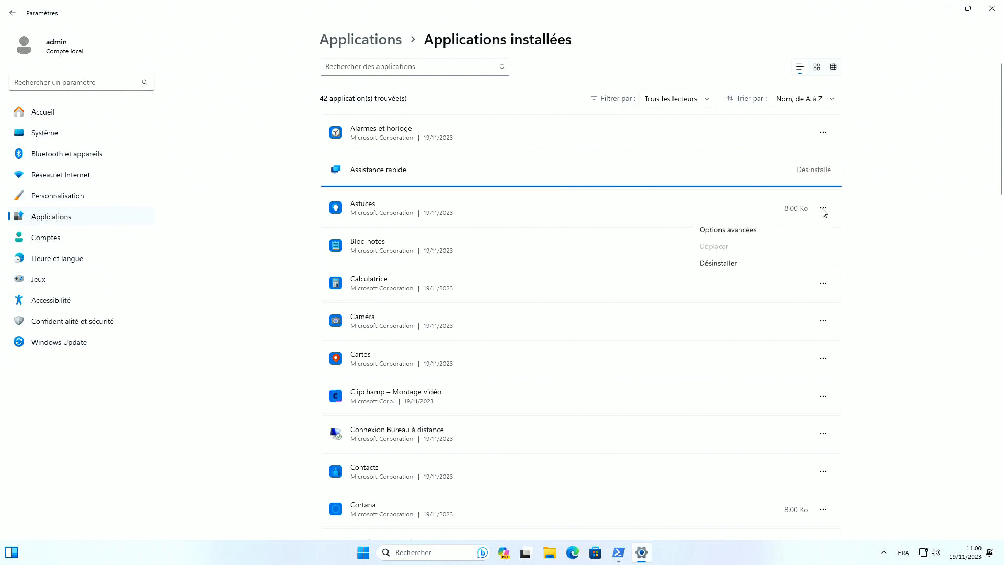
{"action": "left_click", "coordinate": [724, 263]}
{"action": "left_click", "coordinate": [783, 228]}
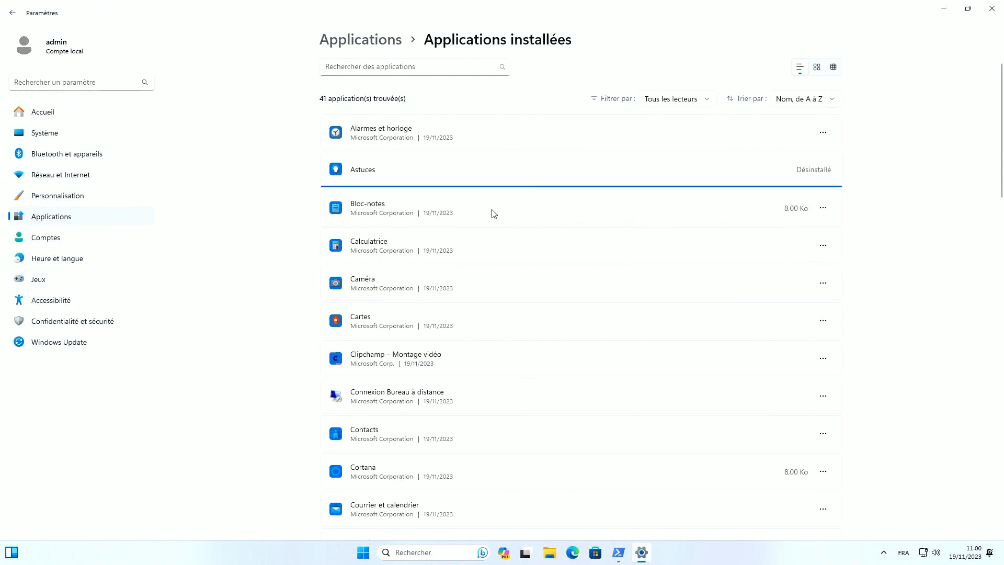
{"action": "left_click", "coordinate": [823, 209]}
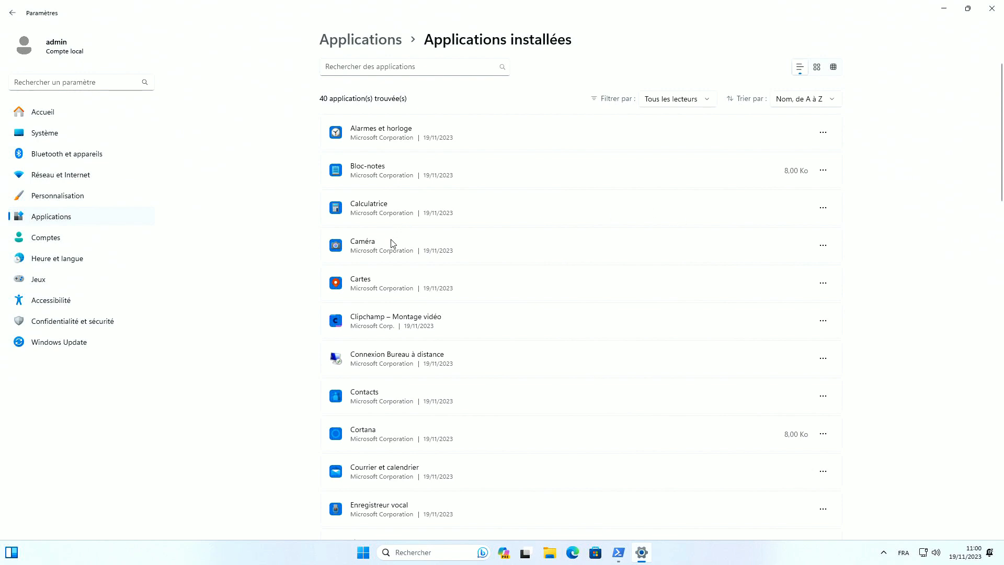
Uninstall the Cartes and Clipchamp apps
{"action": "left_click", "coordinate": [823, 283]}
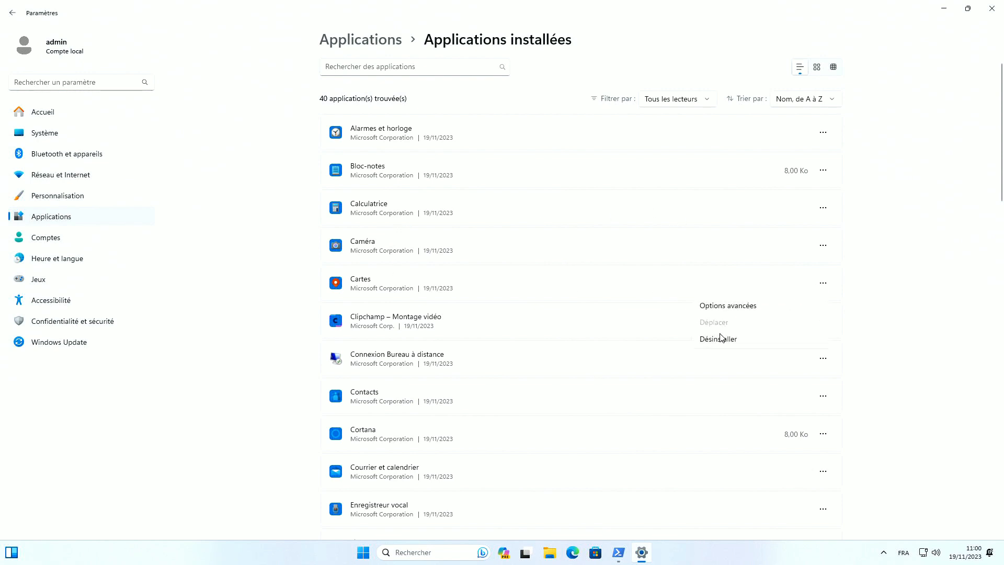
{"action": "left_click", "coordinate": [782, 342]}
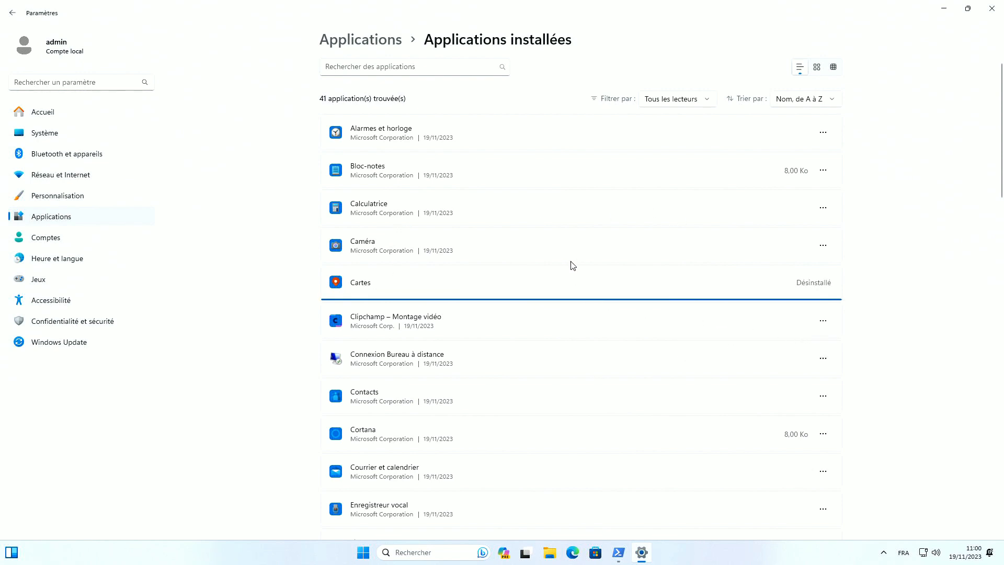
{"action": "scroll", "coordinate": [572, 266], "scroll_direction": "down", "scroll_amount": 2}
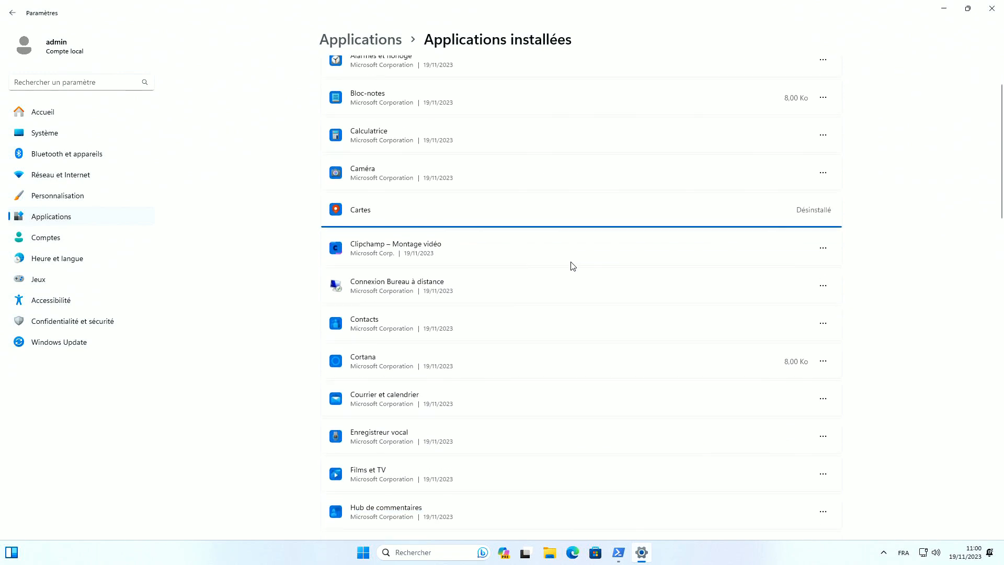
{"action": "left_click", "coordinate": [822, 248]}
{"action": "left_click", "coordinate": [732, 302]}
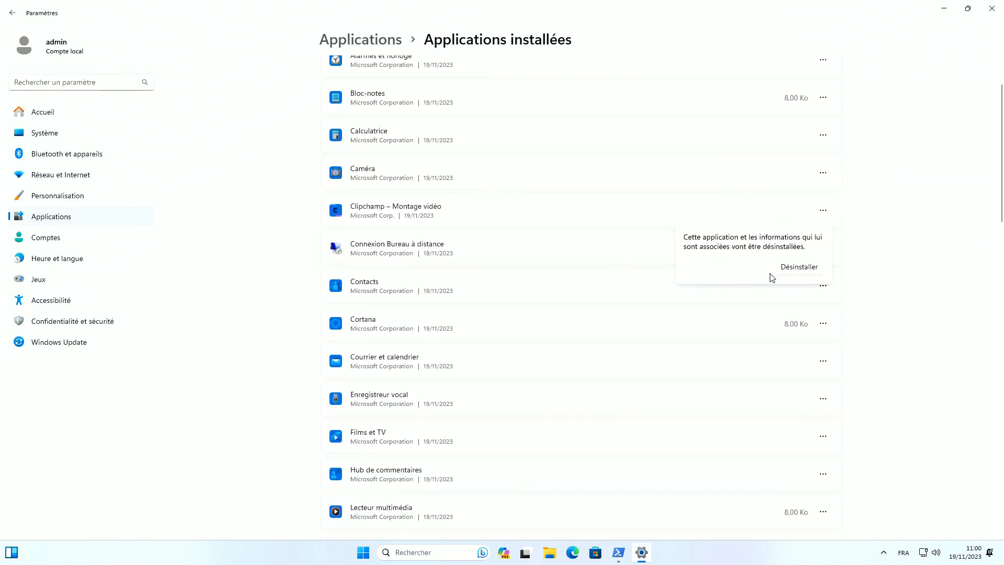
{"action": "left_click", "coordinate": [787, 273]}
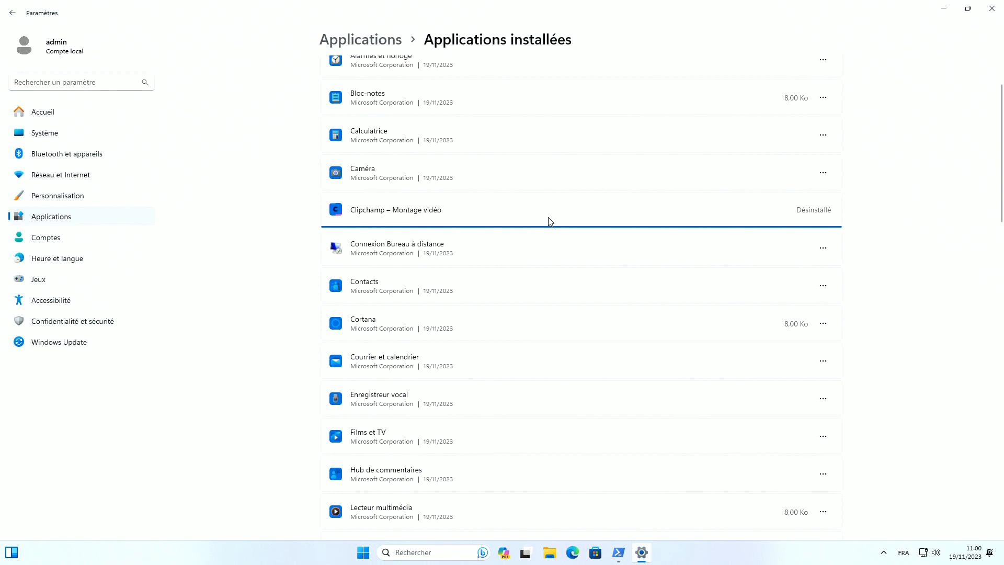
Uninstall Connexion Bureau à distance, approving the administrator prompt
{"action": "left_click", "coordinate": [822, 248]}
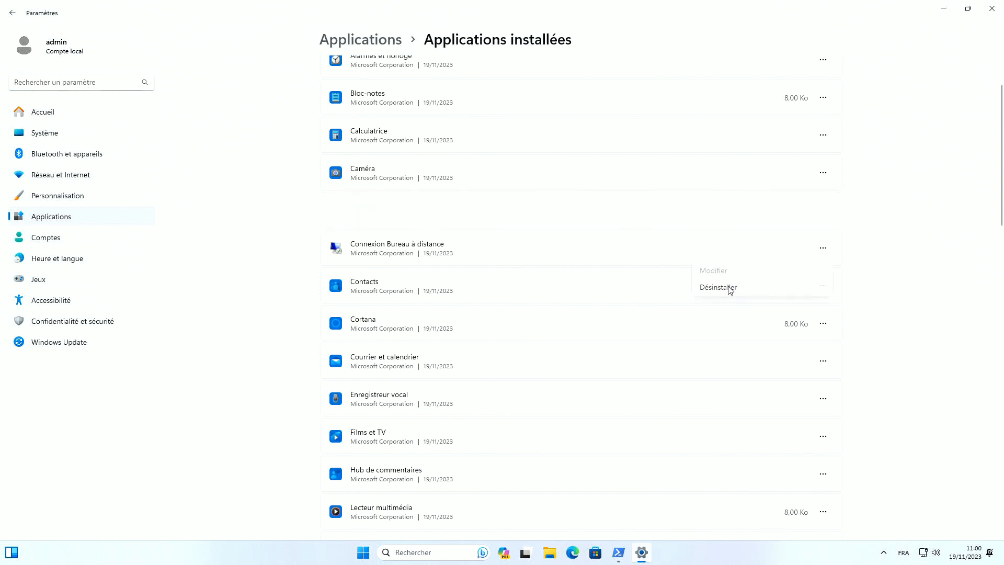
{"action": "left_click", "coordinate": [730, 288]}
{"action": "left_click", "coordinate": [799, 266]}
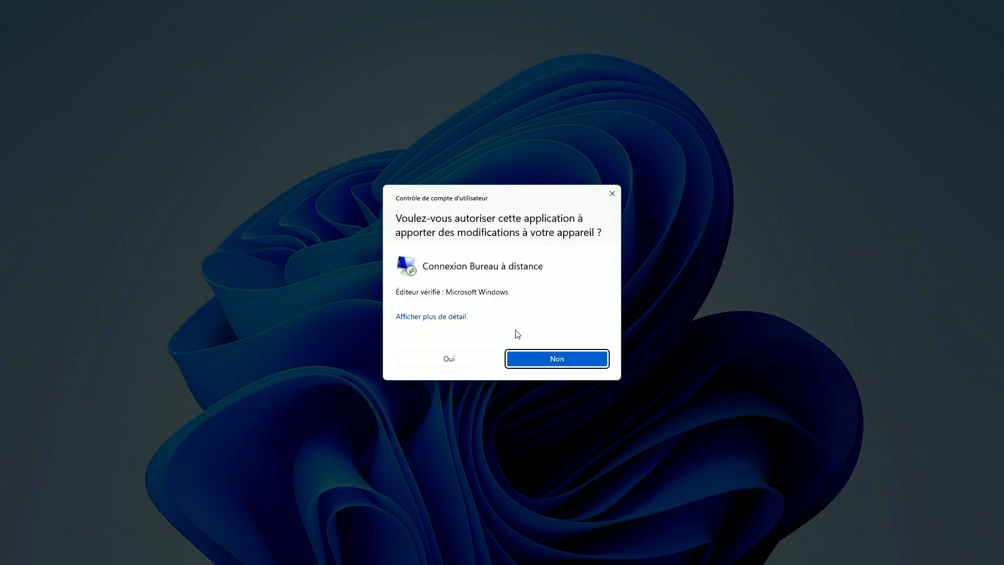
{"action": "left_click", "coordinate": [470, 359]}
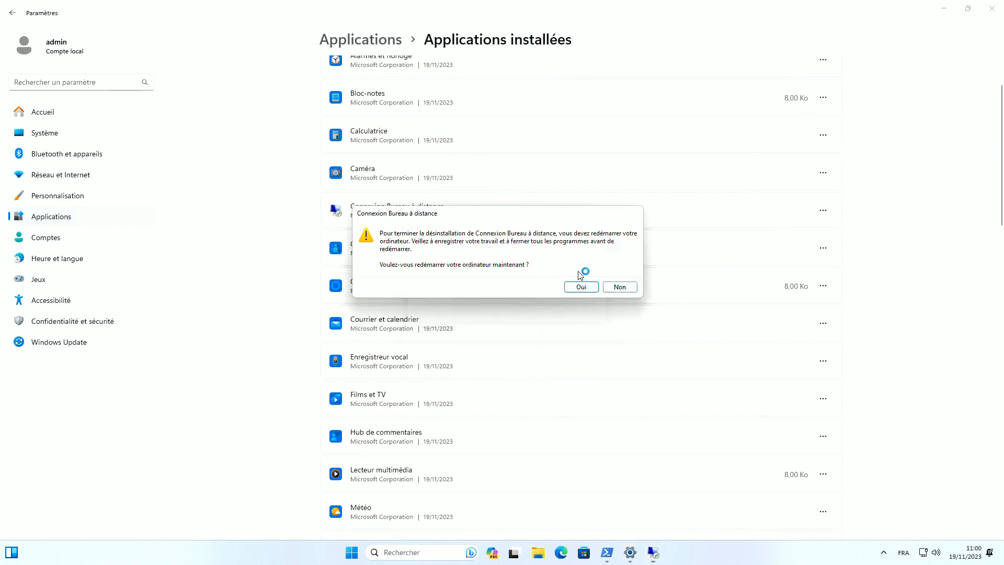
Decline the restart, then uninstall Contacts and Cortana
{"action": "left_click", "coordinate": [617, 288]}
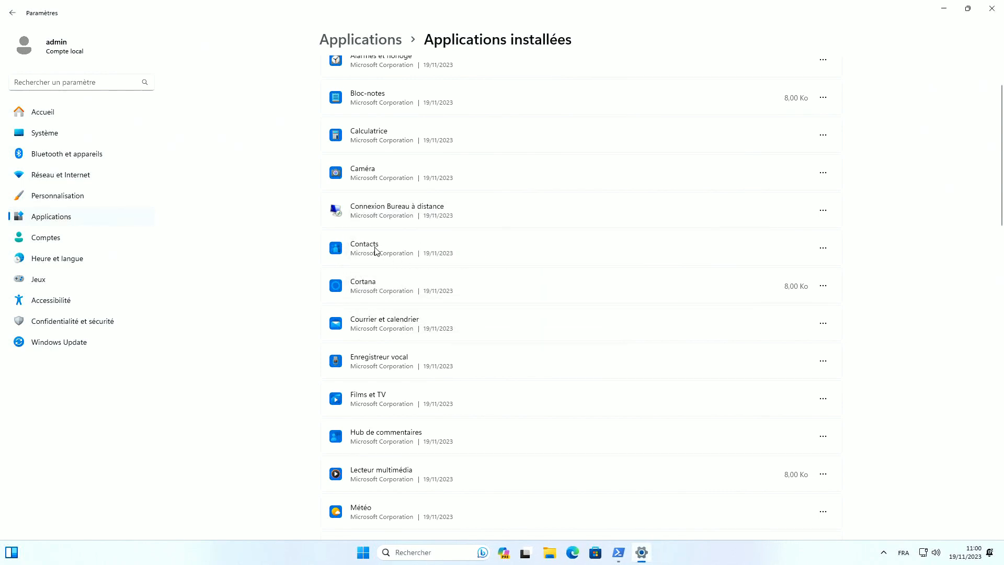
{"action": "left_click", "coordinate": [823, 249]}
{"action": "left_click", "coordinate": [736, 306]}
{"action": "left_click", "coordinate": [785, 306]}
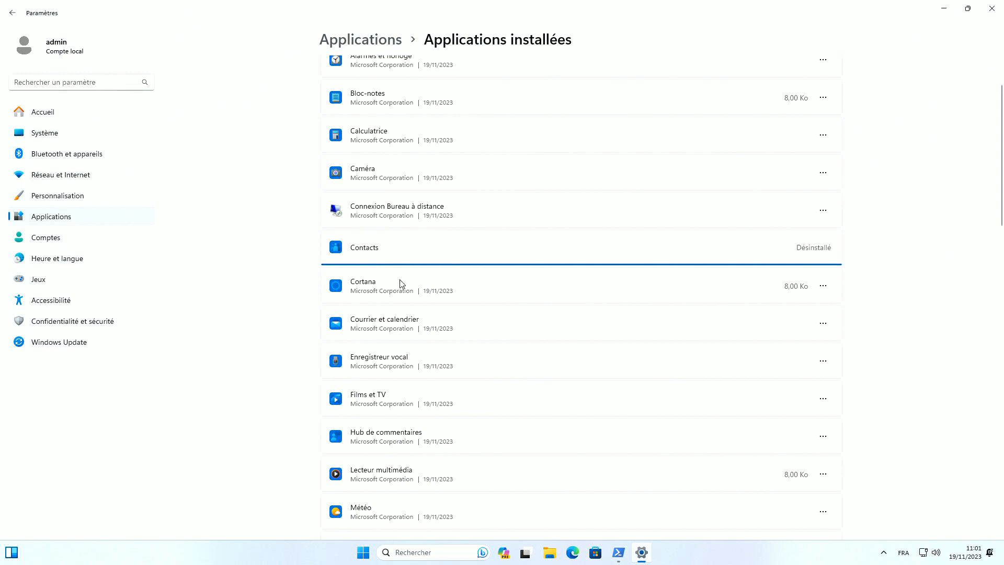
{"action": "left_click", "coordinate": [825, 287]}
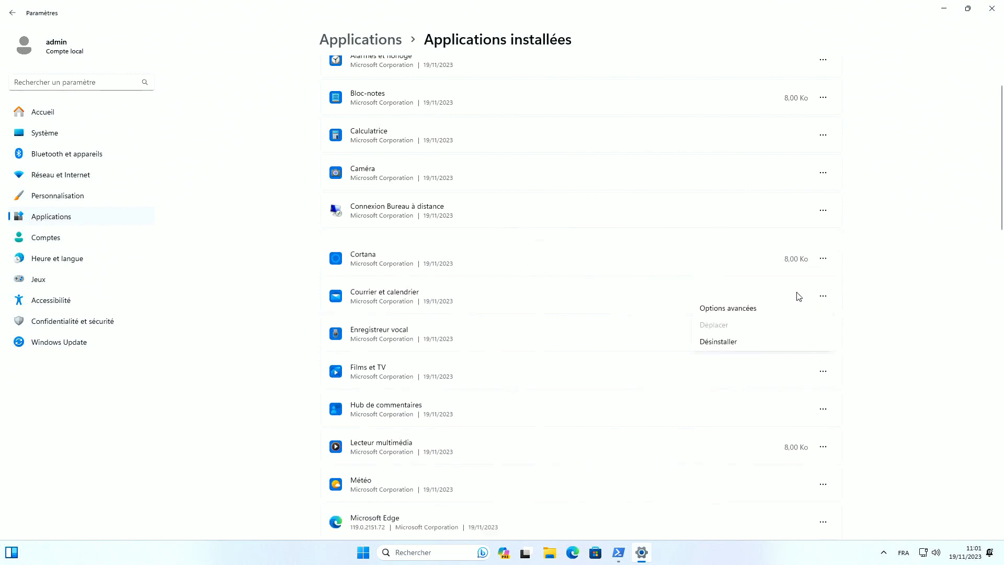
{"action": "left_click", "coordinate": [732, 342]}
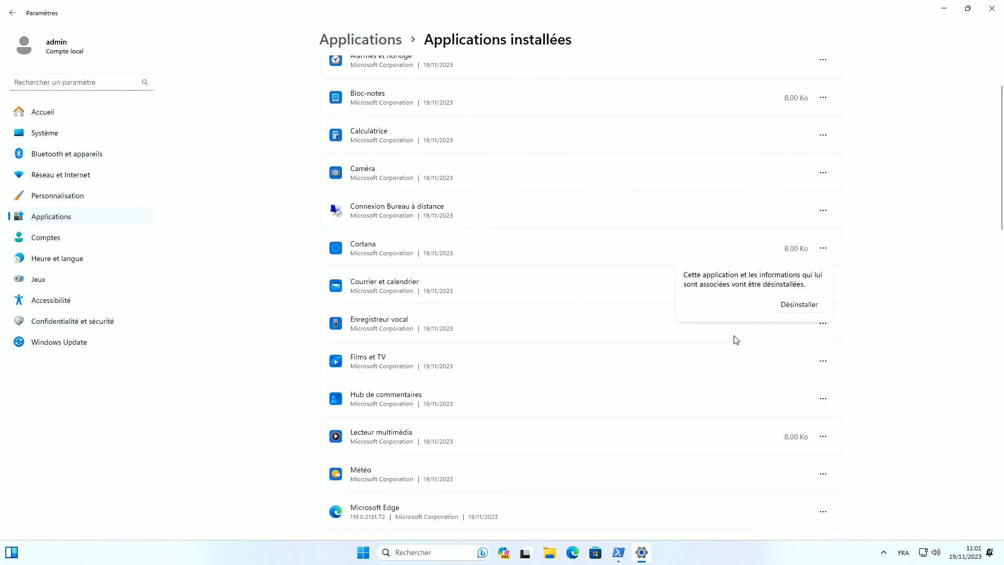
{"action": "left_click", "coordinate": [790, 308]}
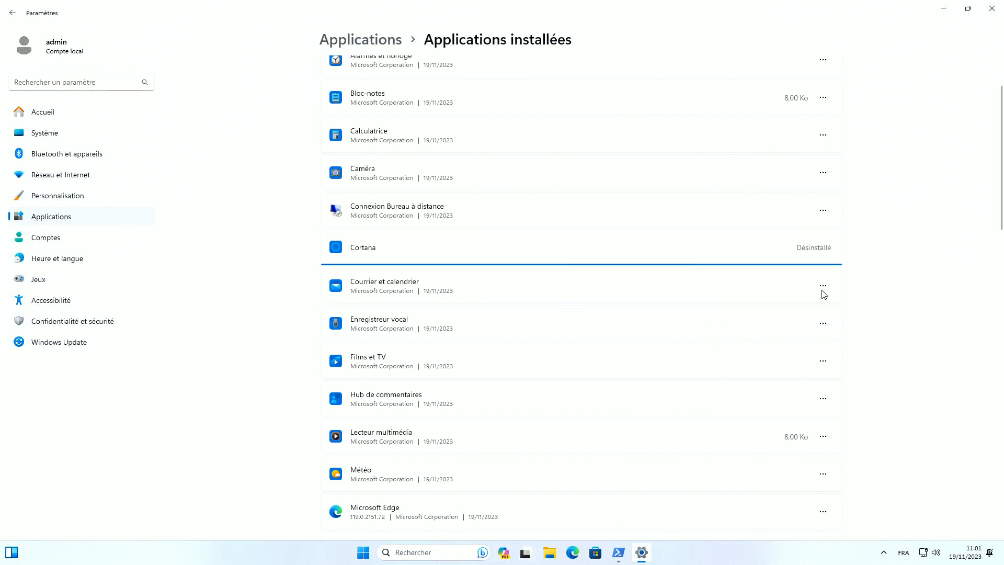
Uninstall Courrier et calendrier and Films et TV
{"action": "left_click", "coordinate": [823, 285]}
{"action": "left_click", "coordinate": [719, 341]}
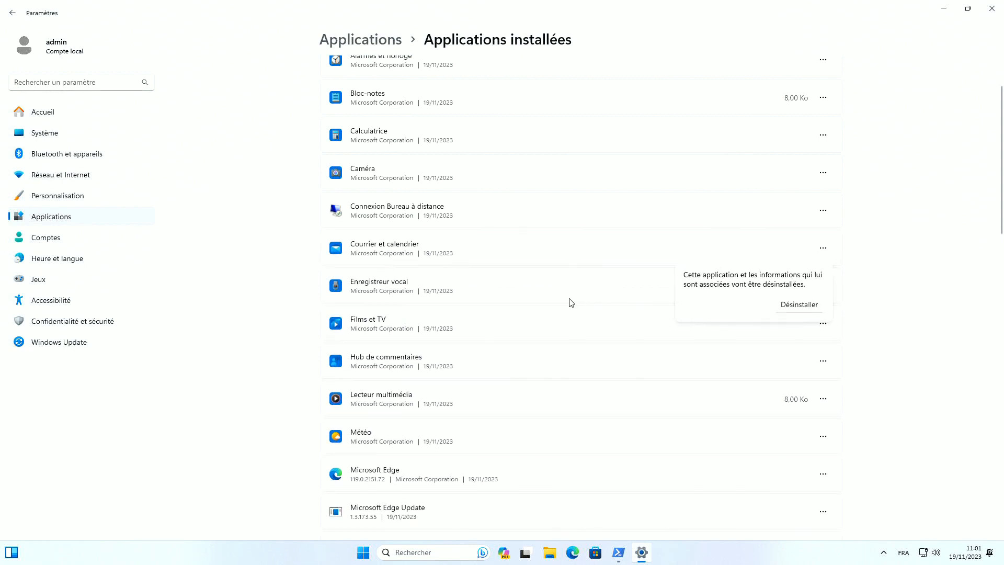
{"action": "left_click", "coordinate": [800, 307]}
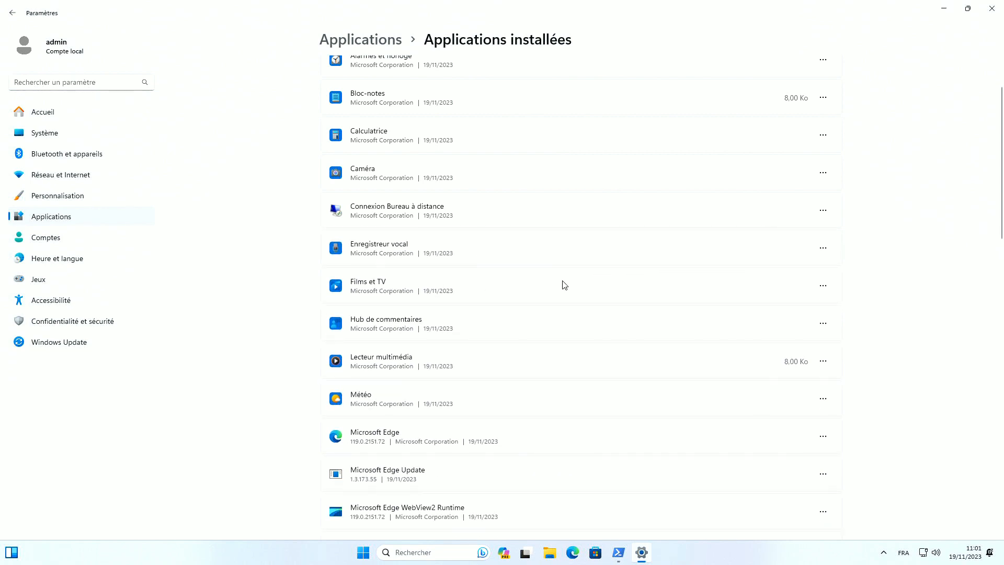
{"action": "left_click", "coordinate": [822, 288]}
{"action": "left_click", "coordinate": [729, 342]}
{"action": "left_click", "coordinate": [798, 341]}
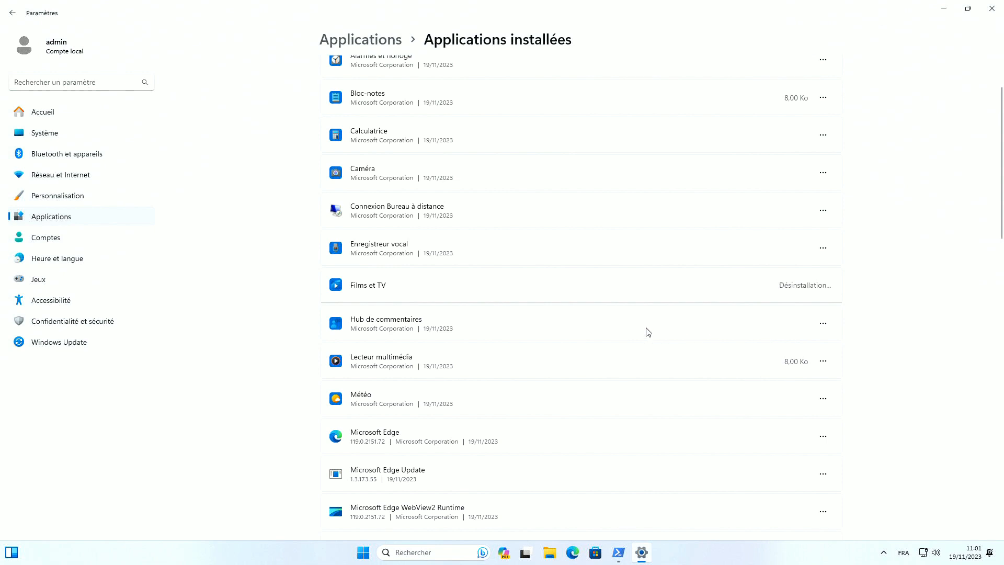
Uninstall Hub de commentaires and Lecteur multimédia
{"action": "left_click", "coordinate": [822, 324]}
{"action": "left_click", "coordinate": [718, 377]}
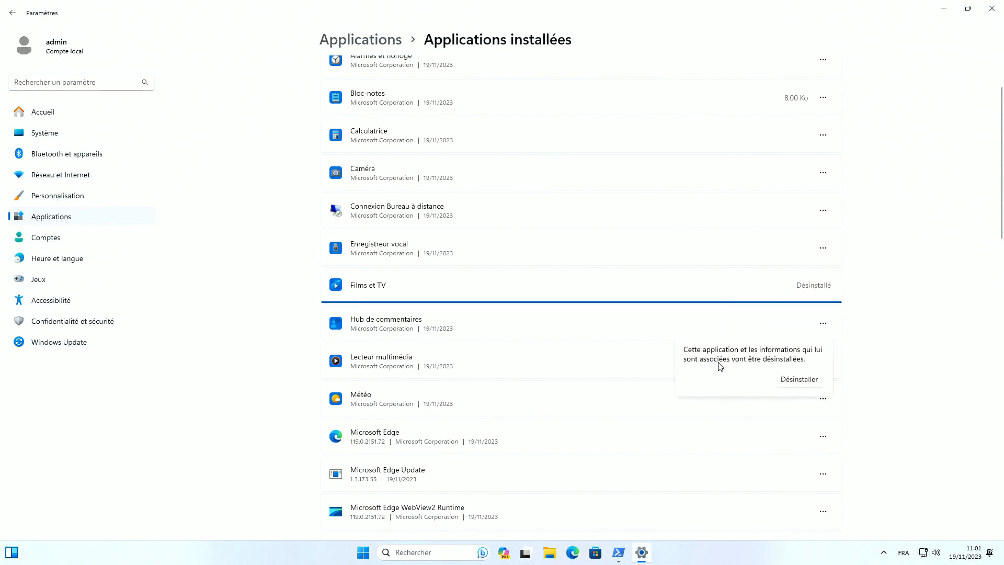
{"action": "left_click", "coordinate": [801, 381]}
{"action": "left_click", "coordinate": [820, 325]}
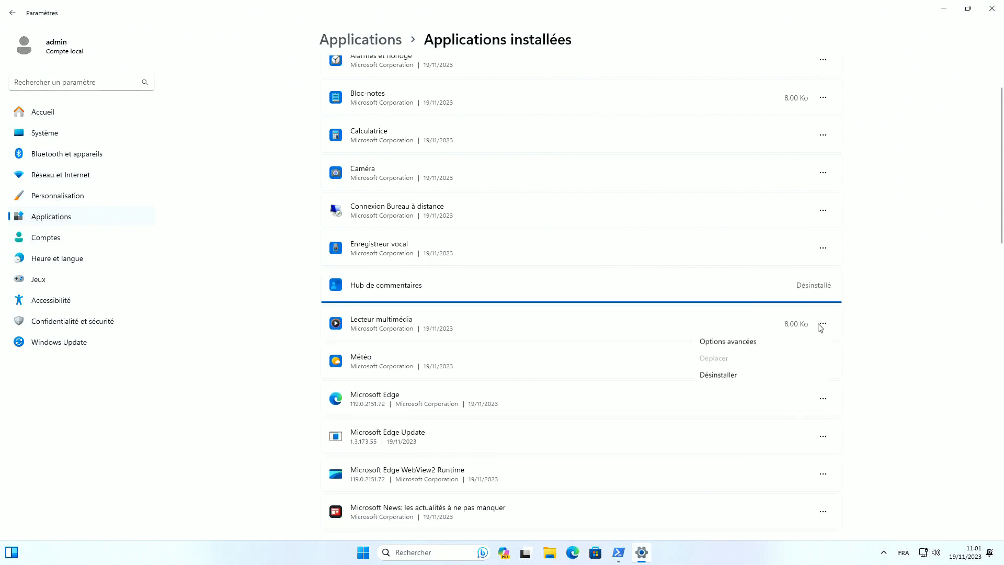
{"action": "left_click", "coordinate": [707, 376]}
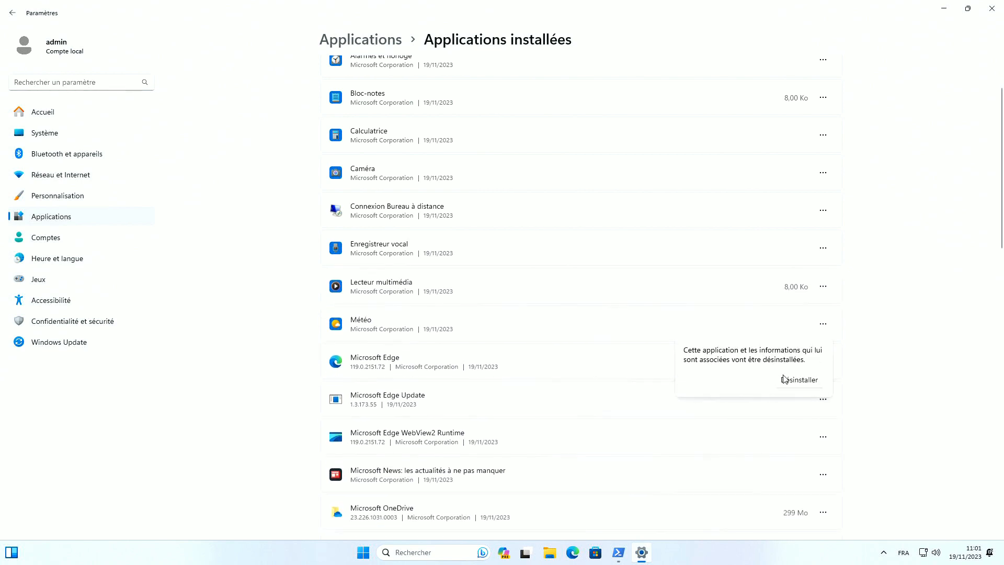
{"action": "left_click", "coordinate": [800, 378]}
{"action": "left_click", "coordinate": [626, 554]}
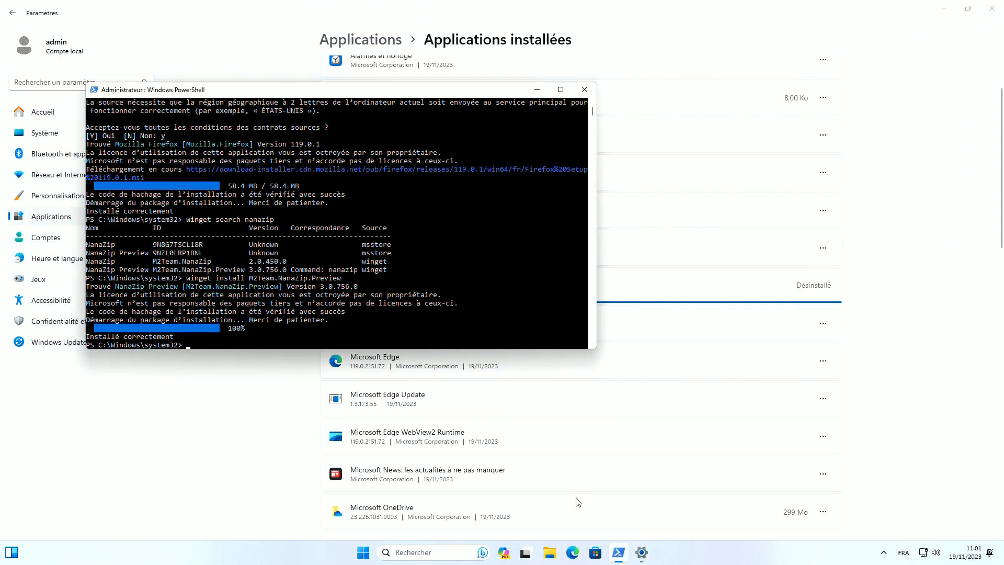
Search winget for 'vlc' and run 'winget install VideoLAN.VLC'
{"action": "type", "text": "wing"}
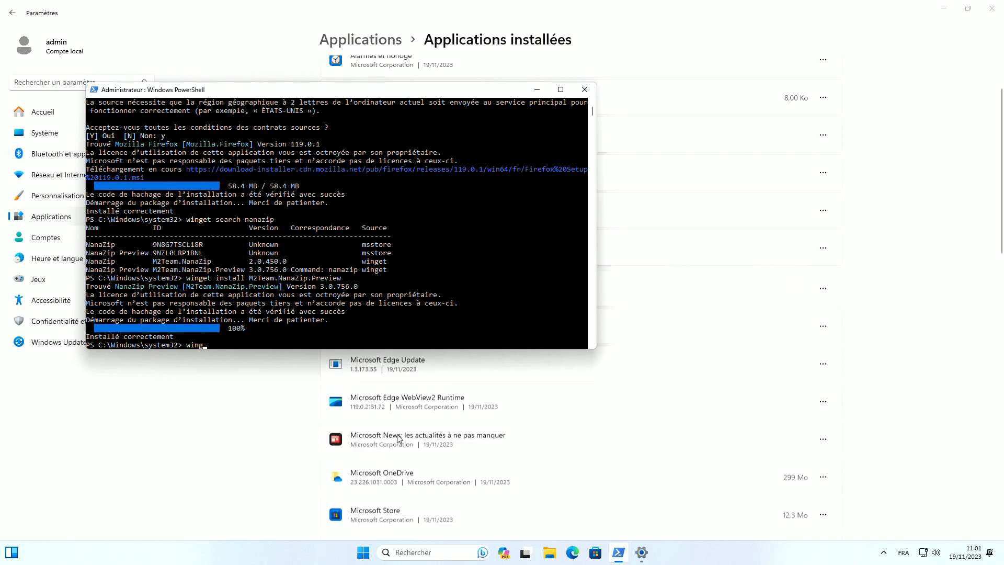
{"action": "type", "text": "et search vlc"}
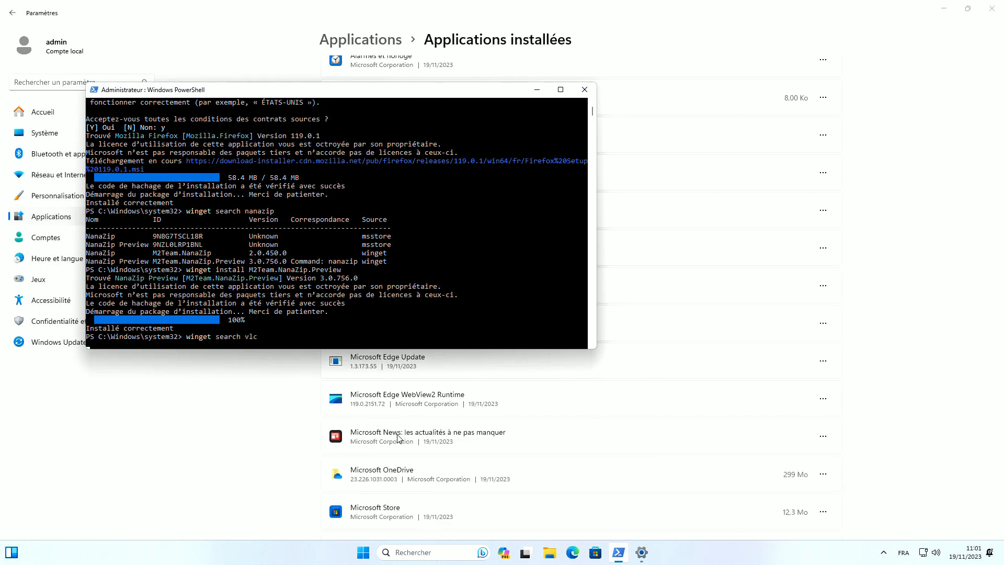
{"action": "key", "text": "Return"}
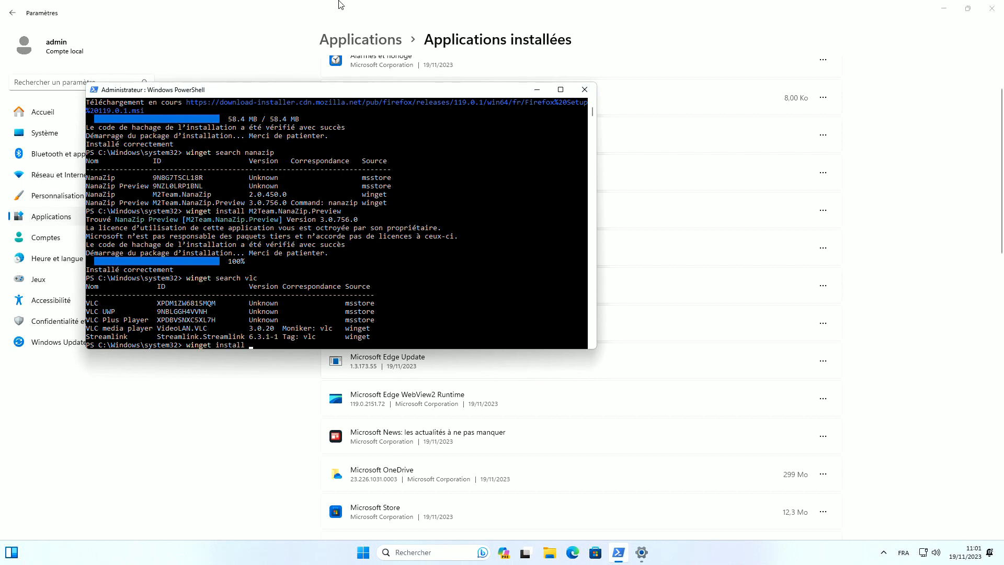
{"action": "double_click", "coordinate": [170, 327]}
{"action": "key", "text": "super+c"}
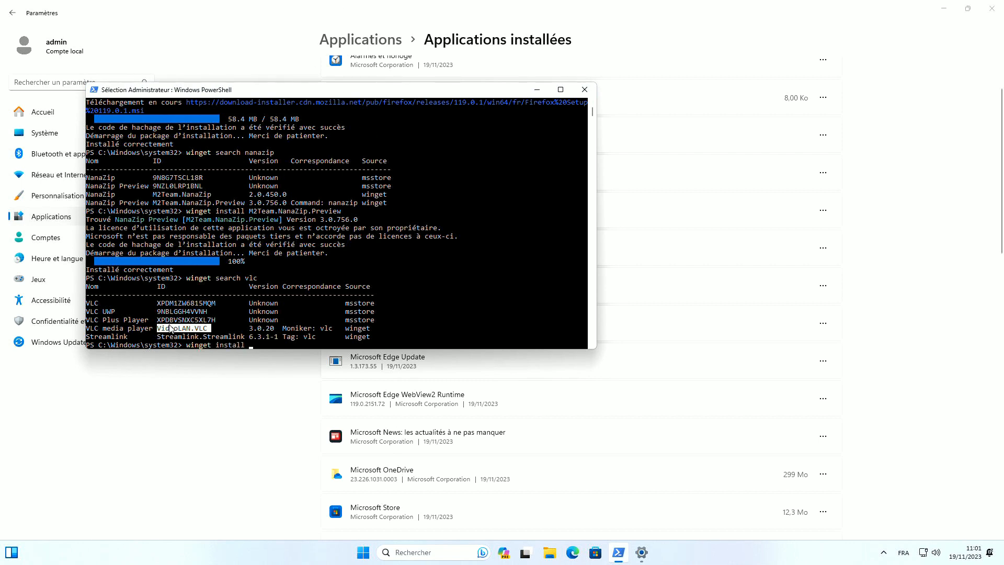
{"action": "right_click", "coordinate": [343, 312]}
{"action": "right_click", "coordinate": [445, 262]}
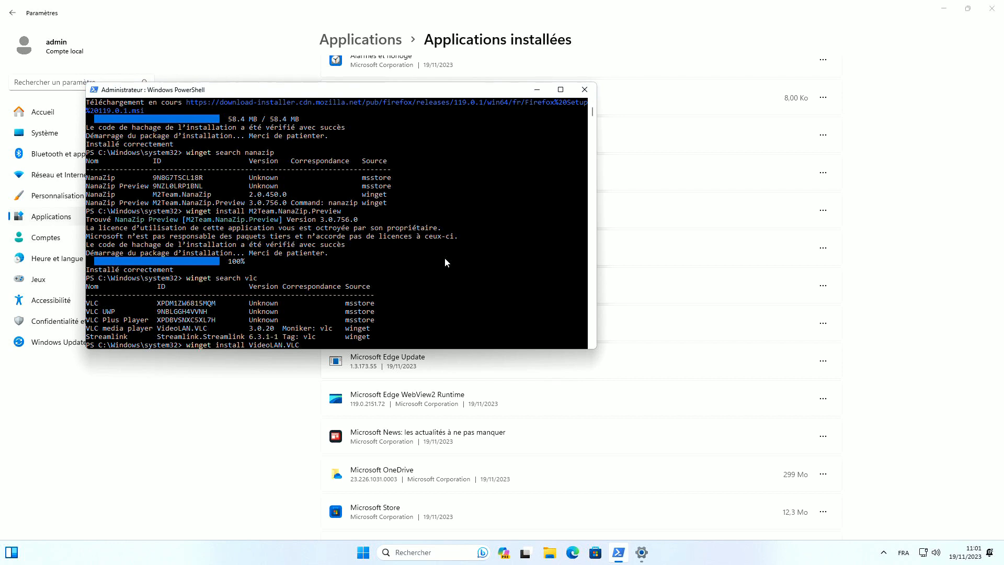
{"action": "key", "text": "Return"}
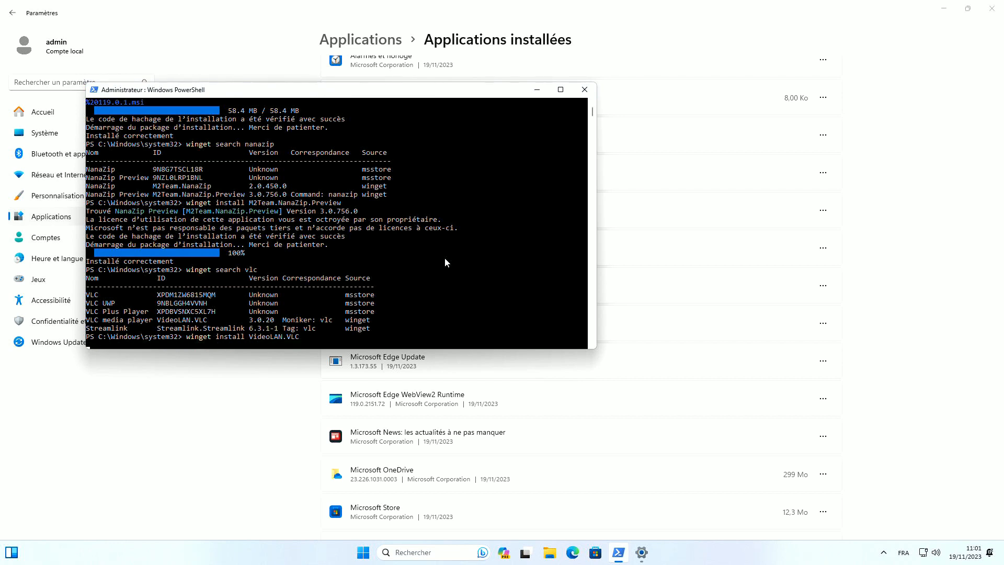
{"action": "left_click", "coordinate": [242, 419]}
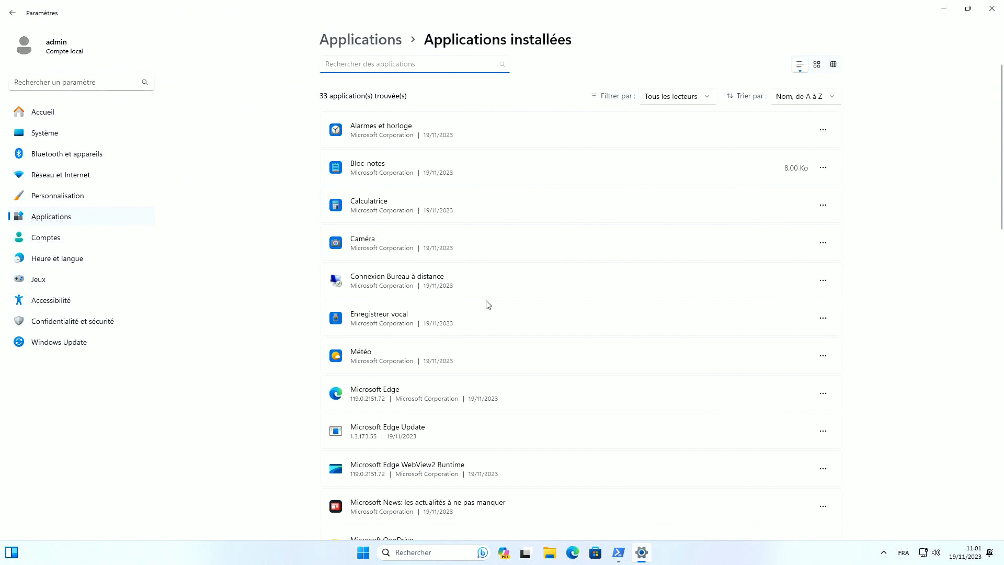
Check Microsoft Edge's options, then uninstall Microsoft News
{"action": "scroll", "coordinate": [488, 304], "scroll_direction": "down", "scroll_amount": 3}
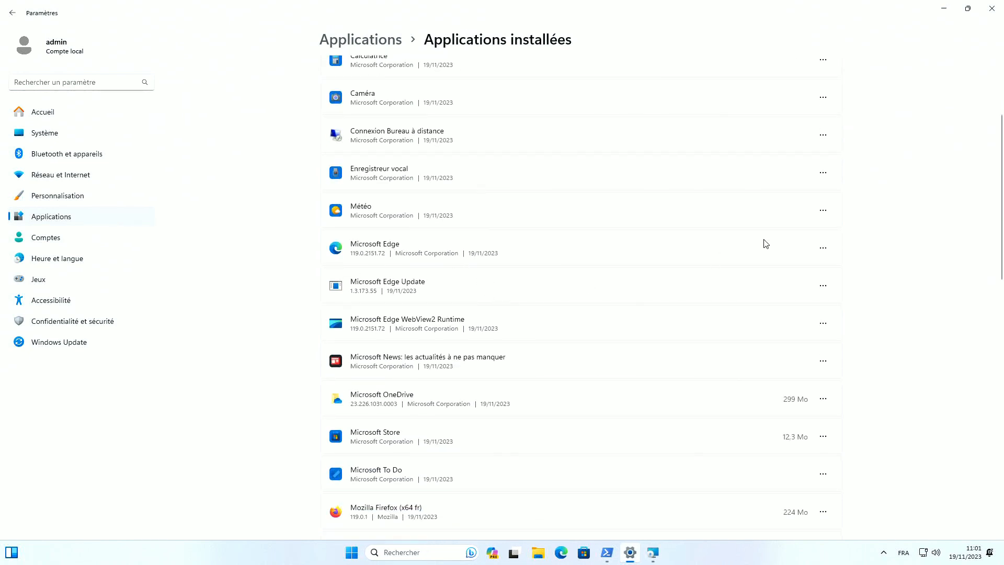
{"action": "left_click", "coordinate": [823, 248]}
{"action": "scroll", "coordinate": [272, 272], "scroll_direction": "down", "scroll_amount": 3}
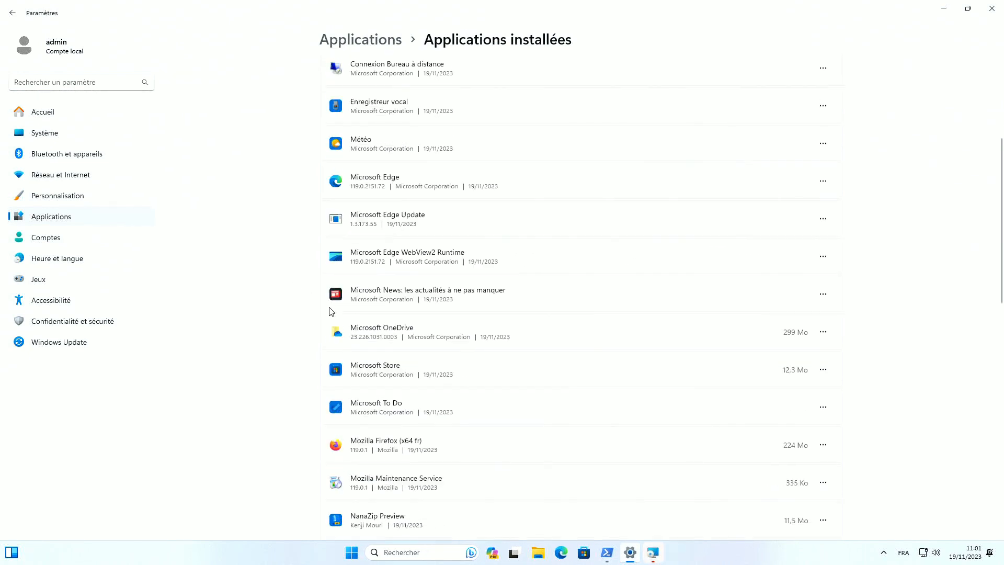
{"action": "left_click", "coordinate": [823, 220]}
{"action": "left_click", "coordinate": [766, 267]}
{"action": "left_click", "coordinate": [781, 277]}
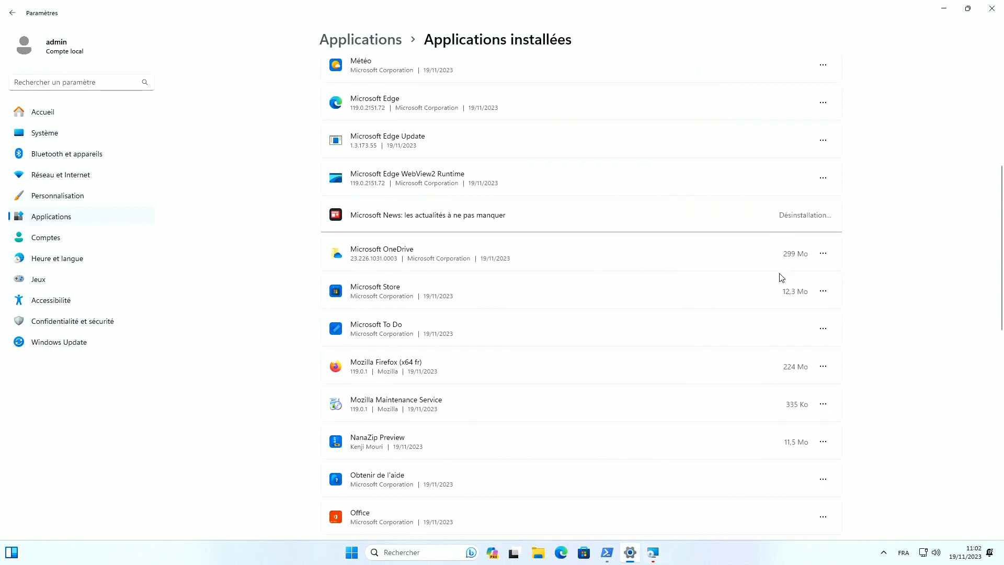
Uninstall Microsoft OneDrive, approving its UAC prompt, and Microsoft To Do
{"action": "left_click", "coordinate": [823, 255]}
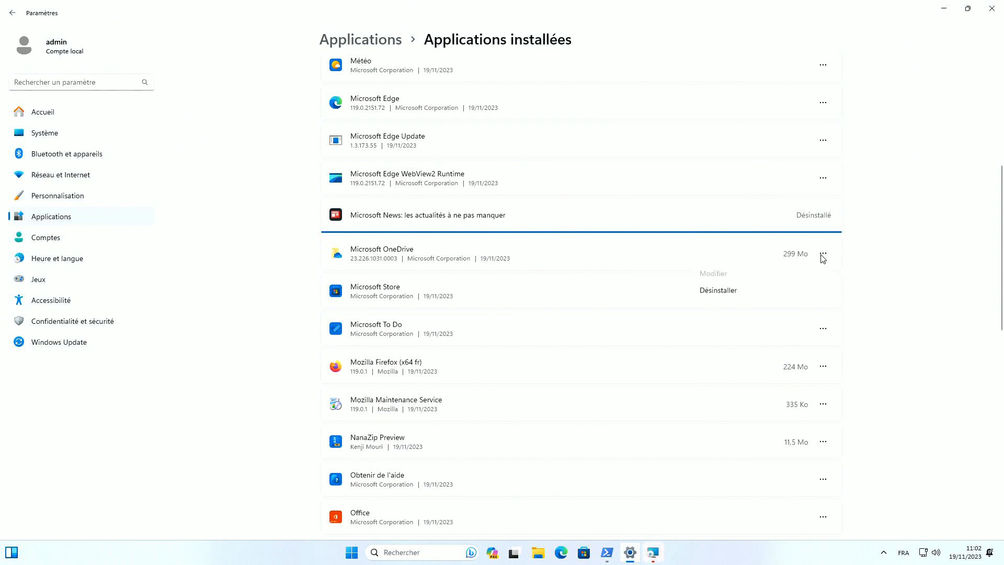
{"action": "left_click", "coordinate": [736, 292]}
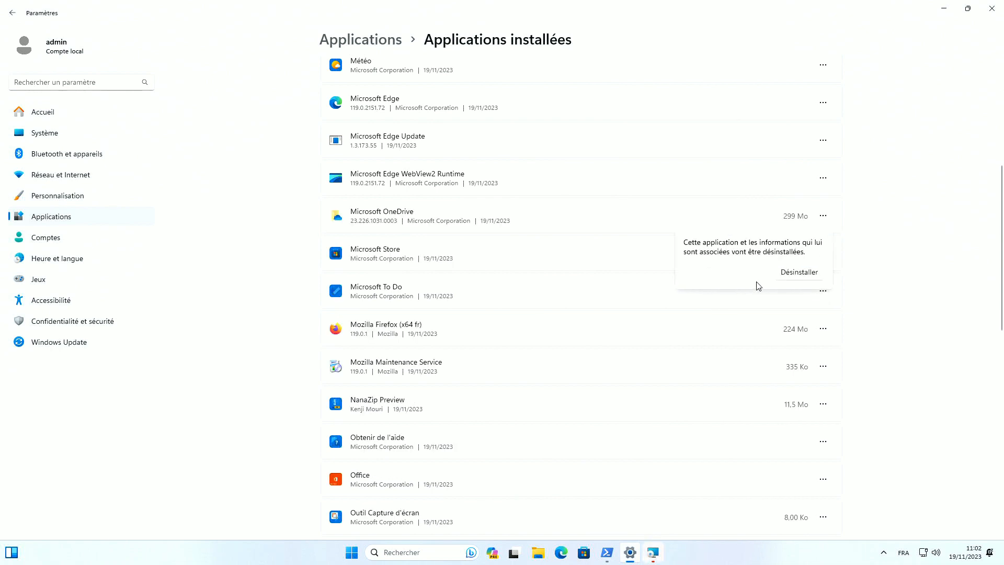
{"action": "left_click", "coordinate": [794, 276]}
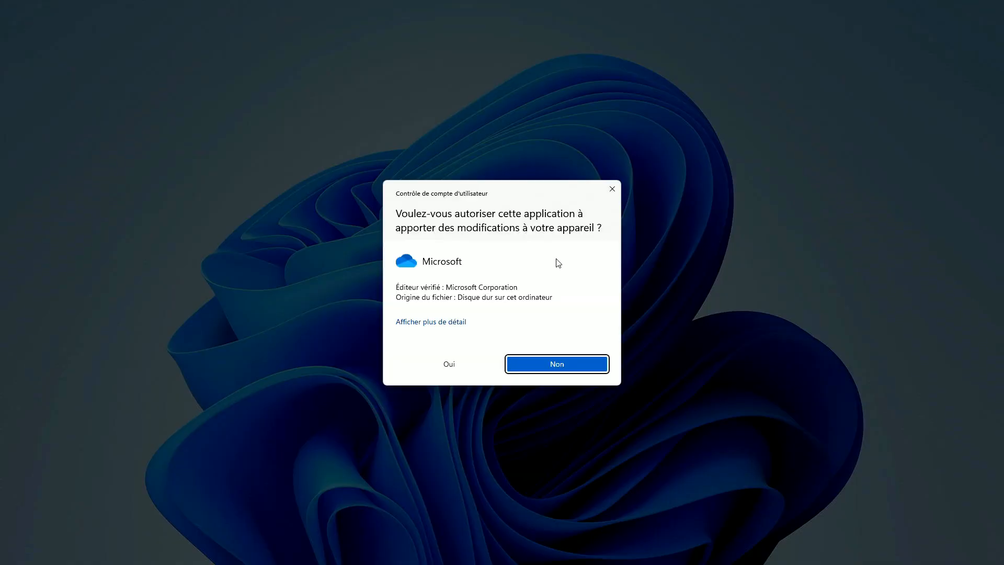
{"action": "left_click", "coordinate": [470, 355]}
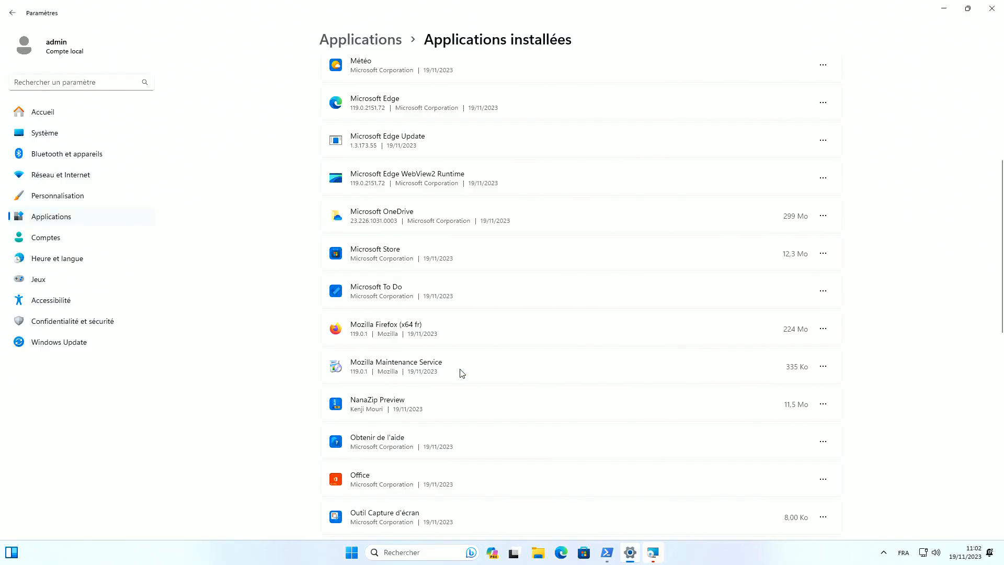
{"action": "left_click", "coordinate": [823, 290]}
{"action": "left_click", "coordinate": [732, 346]}
{"action": "left_click", "coordinate": [796, 312]}
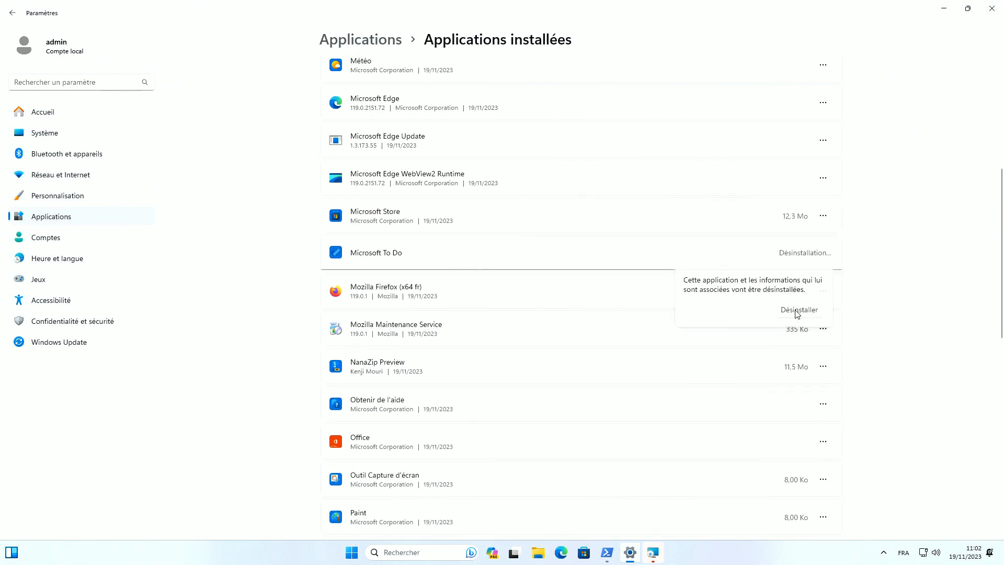
Skip Obtenir de l'aide and uninstall Office and Pense-bêtes
{"action": "scroll", "coordinate": [500, 304], "scroll_direction": "down", "scroll_amount": 3}
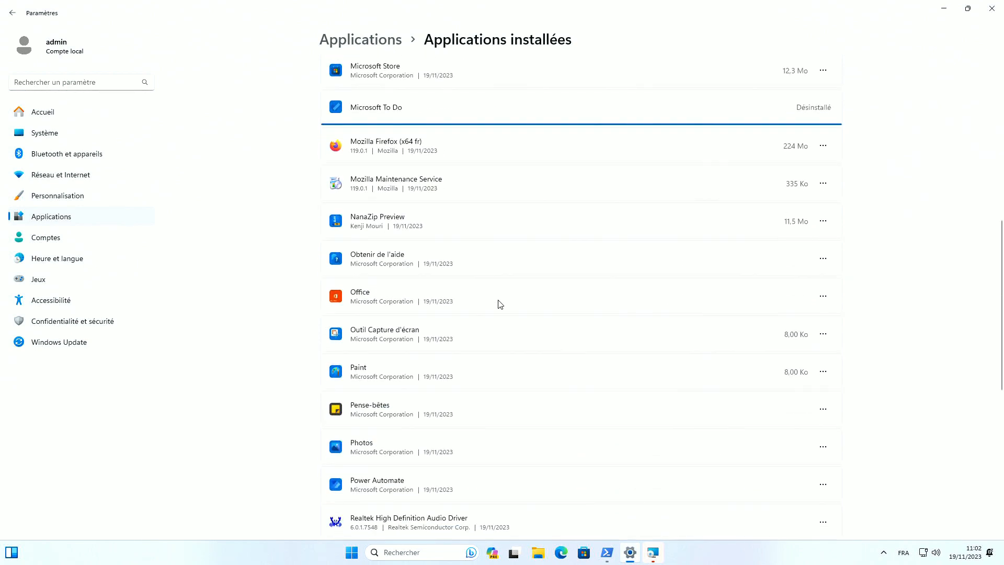
{"action": "left_click", "coordinate": [823, 258]}
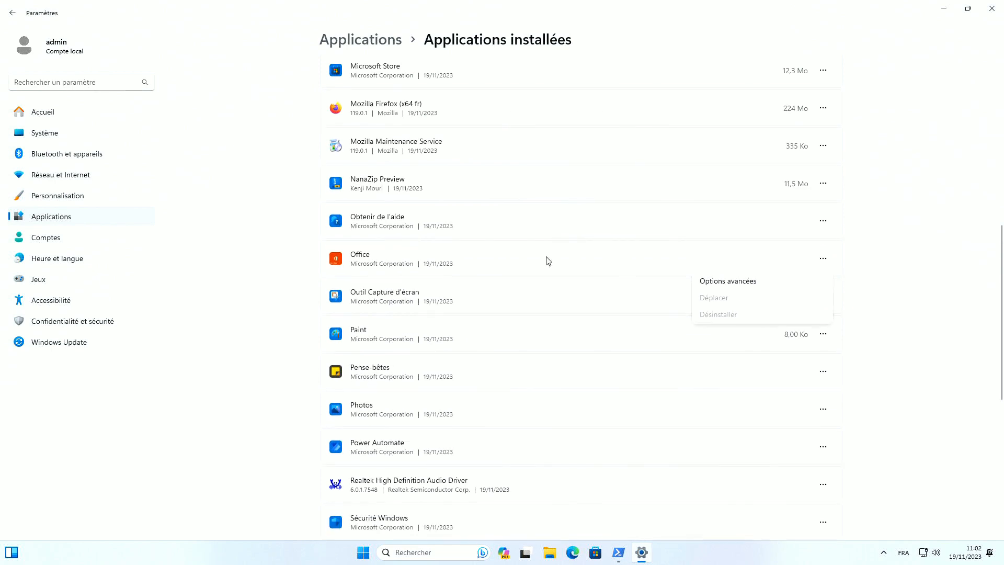
{"action": "left_click", "coordinate": [449, 260]}
{"action": "left_click", "coordinate": [829, 260]}
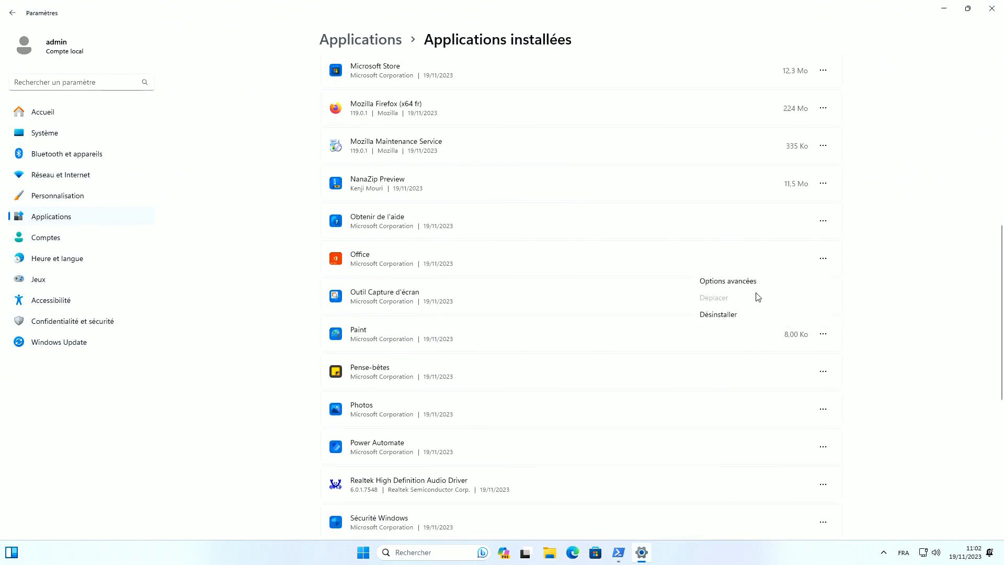
{"action": "left_click", "coordinate": [738, 316]}
{"action": "left_click", "coordinate": [797, 317]}
{"action": "scroll", "coordinate": [599, 328], "scroll_direction": "down", "scroll_amount": 2}
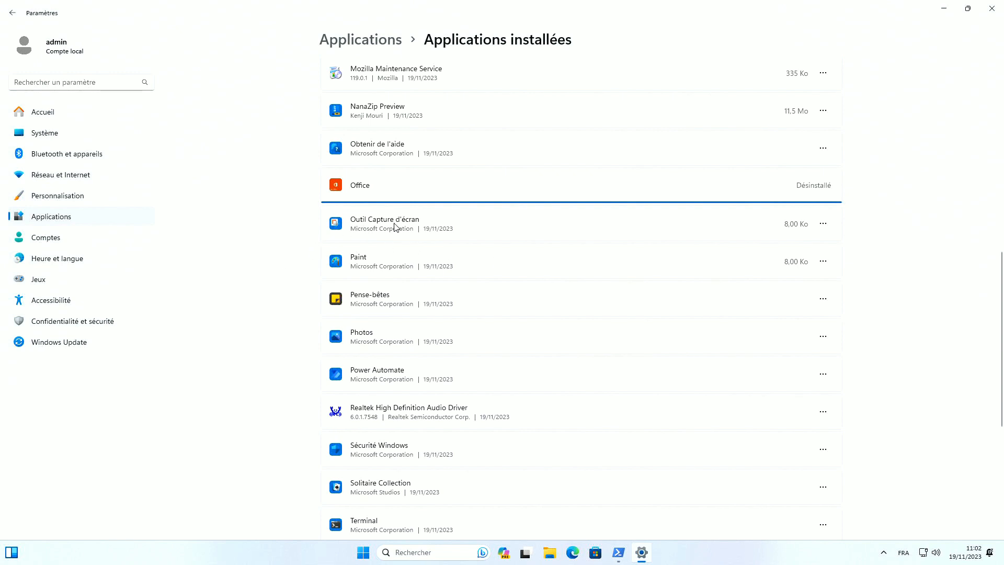
{"action": "left_click", "coordinate": [823, 261]}
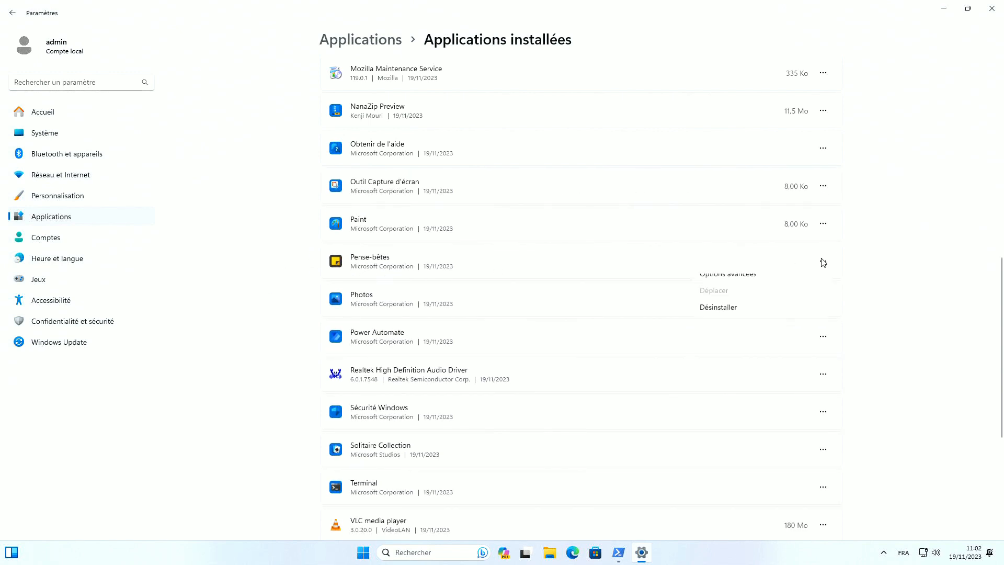
{"action": "left_click", "coordinate": [723, 317]}
{"action": "left_click", "coordinate": [795, 318]}
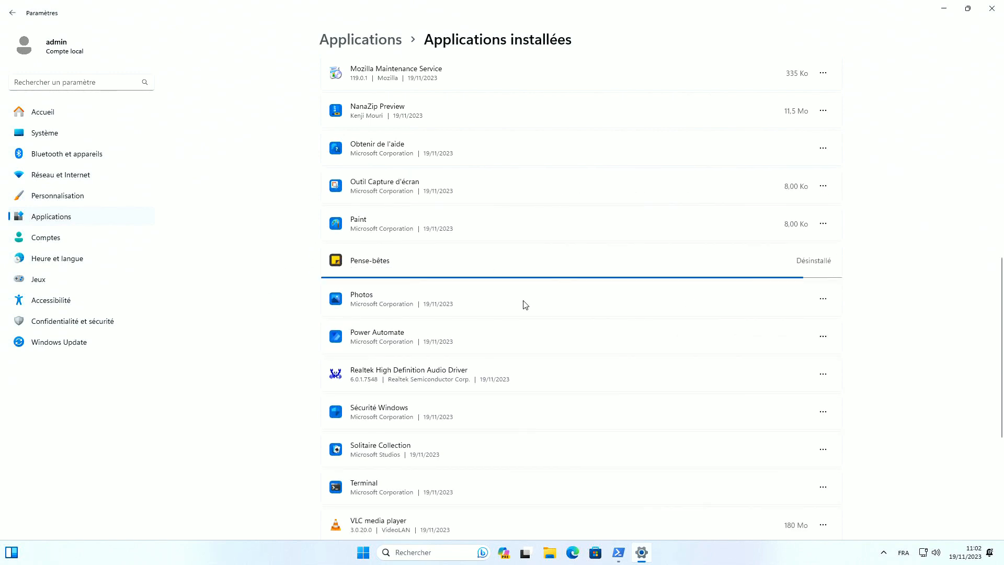
Uninstall Power Automate and Solitaire Collection, leaving Sécurité Windows untouched
{"action": "scroll", "coordinate": [539, 304], "scroll_direction": "down", "scroll_amount": 3}
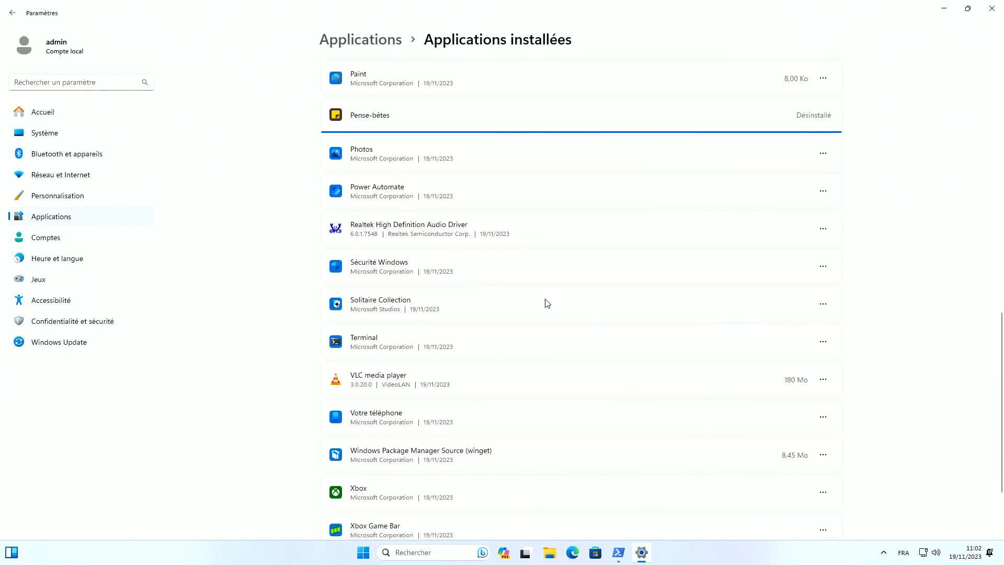
{"action": "left_click", "coordinate": [823, 191]}
{"action": "left_click", "coordinate": [737, 244]}
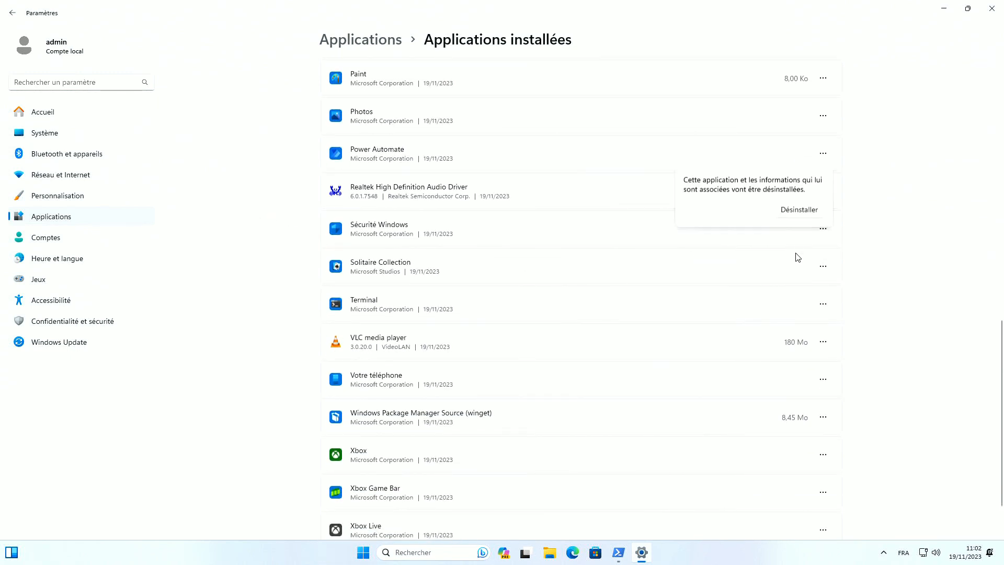
{"action": "left_click", "coordinate": [805, 214]}
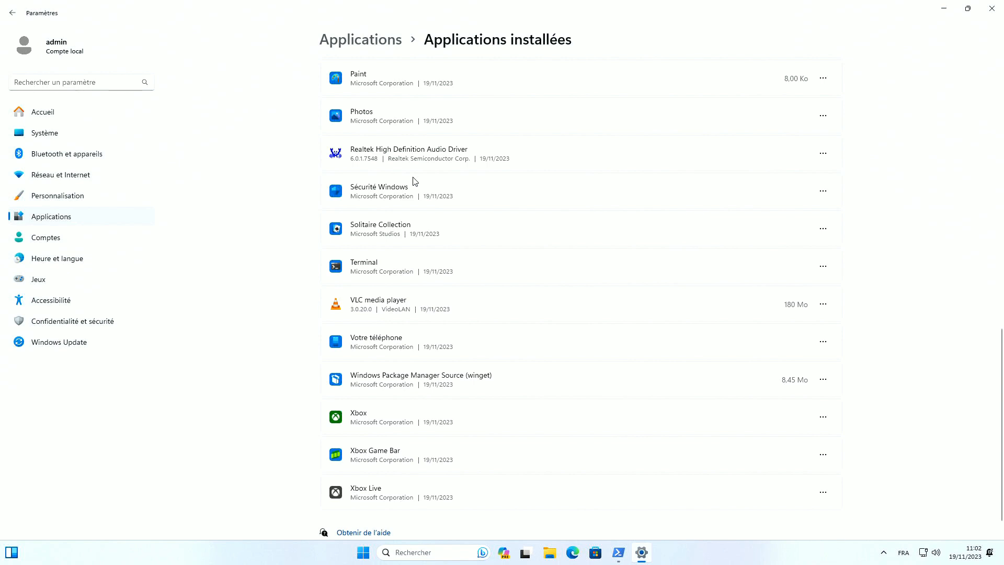
{"action": "left_click", "coordinate": [823, 191]}
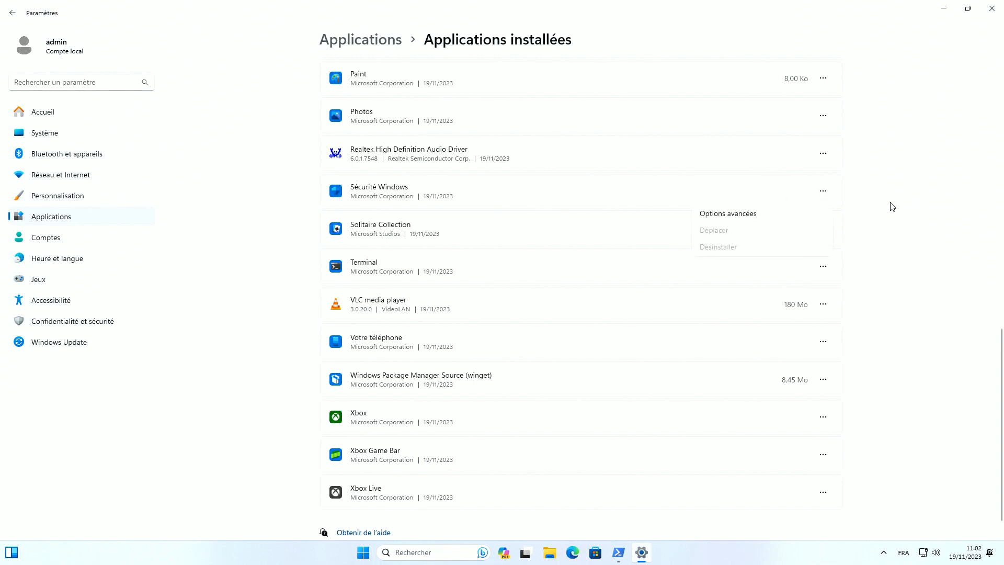
{"action": "left_click", "coordinate": [561, 223]}
{"action": "left_click", "coordinate": [823, 228]}
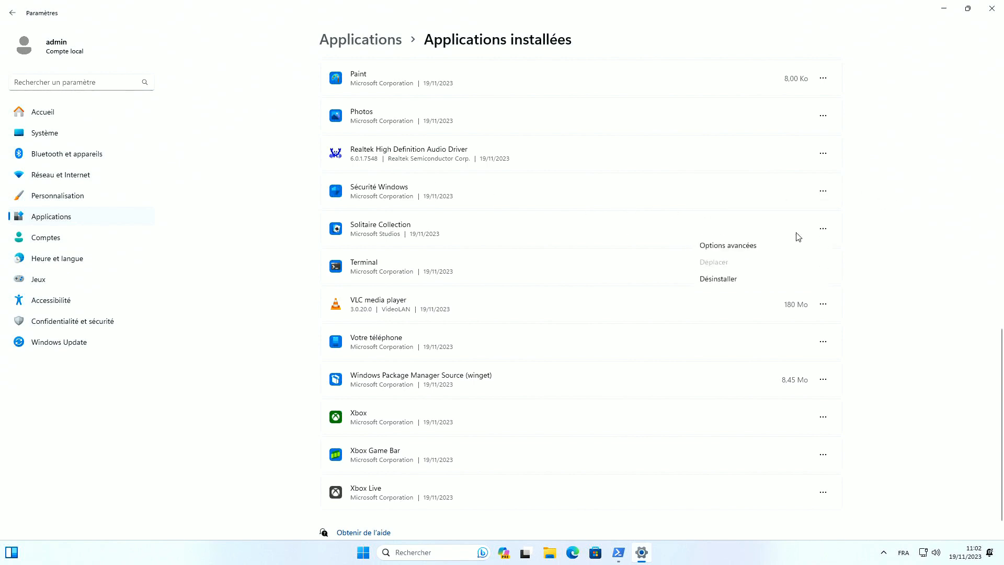
{"action": "left_click", "coordinate": [712, 282]}
{"action": "left_click", "coordinate": [795, 290]}
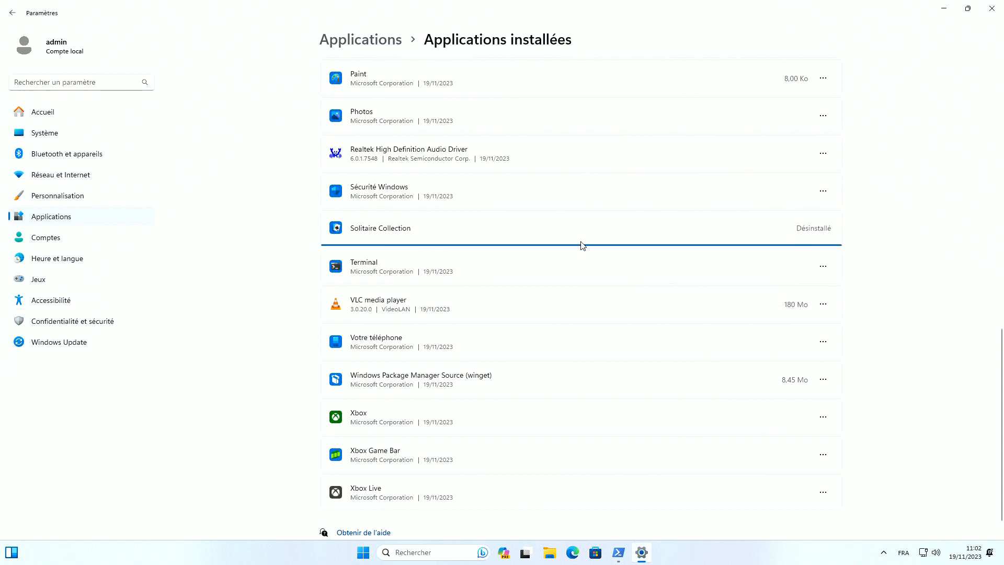
{"action": "scroll", "coordinate": [582, 248], "scroll_direction": "down", "scroll_amount": 1}
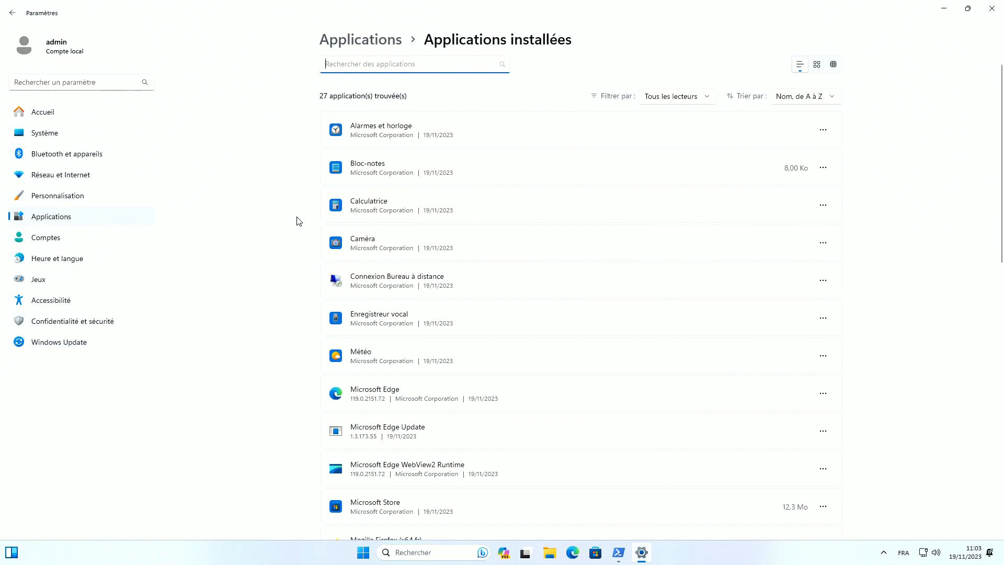
Run 'Rechercher des mises à jour' in Windows Update, then go to Options avancées
{"action": "left_click", "coordinate": [63, 342]}
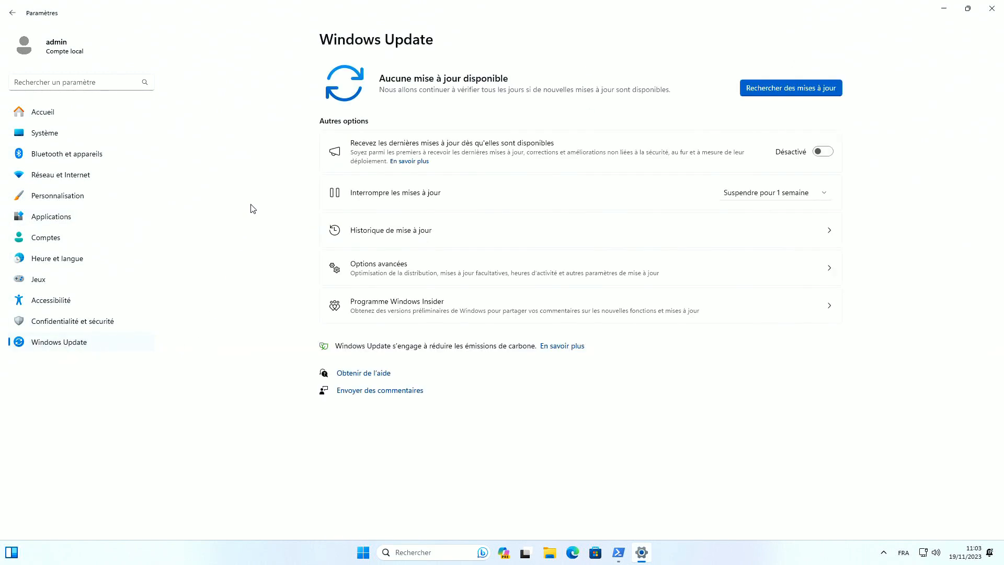
{"action": "left_click", "coordinate": [756, 89]}
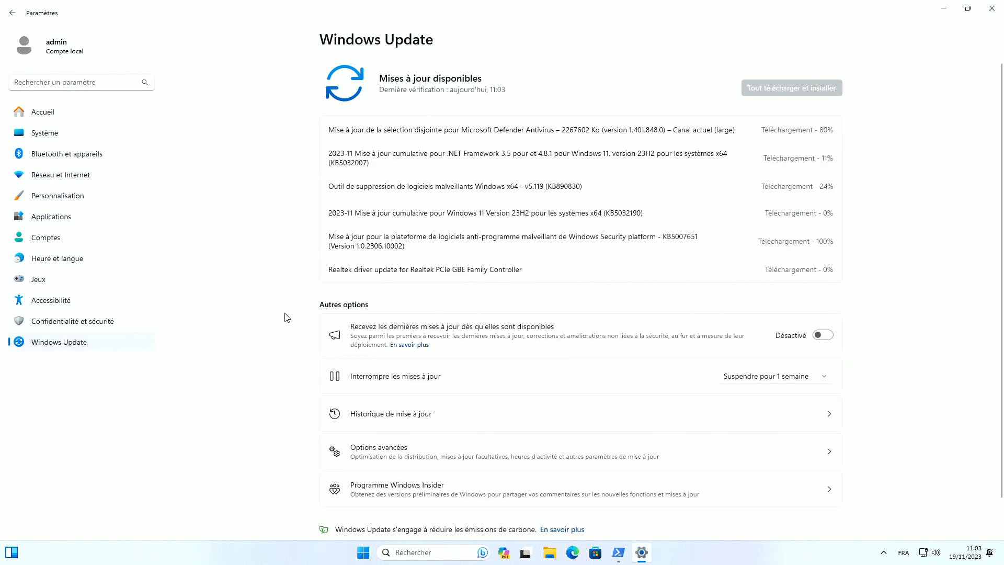
{"action": "scroll", "coordinate": [264, 413], "scroll_direction": "down", "scroll_amount": 2}
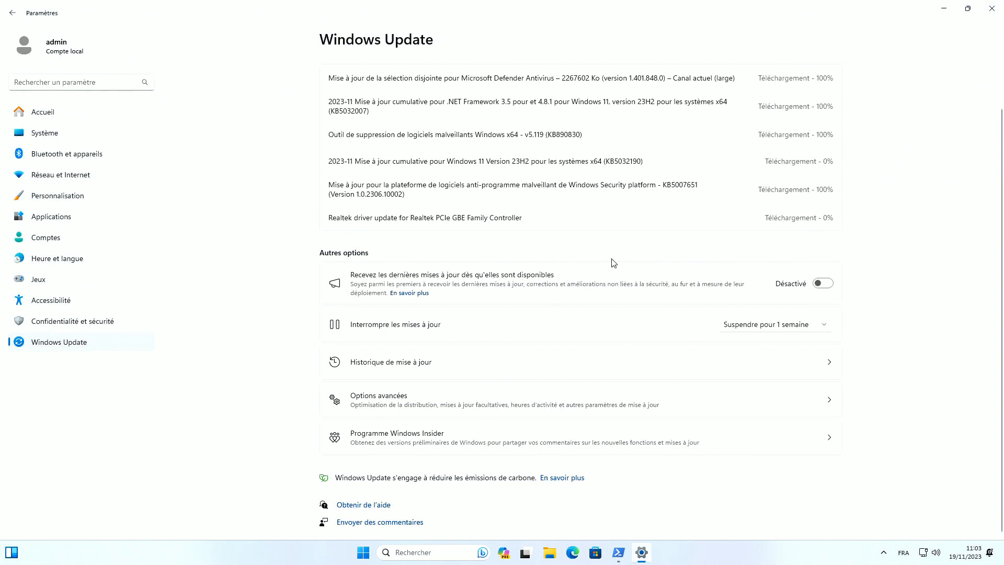
{"action": "left_click", "coordinate": [378, 399]}
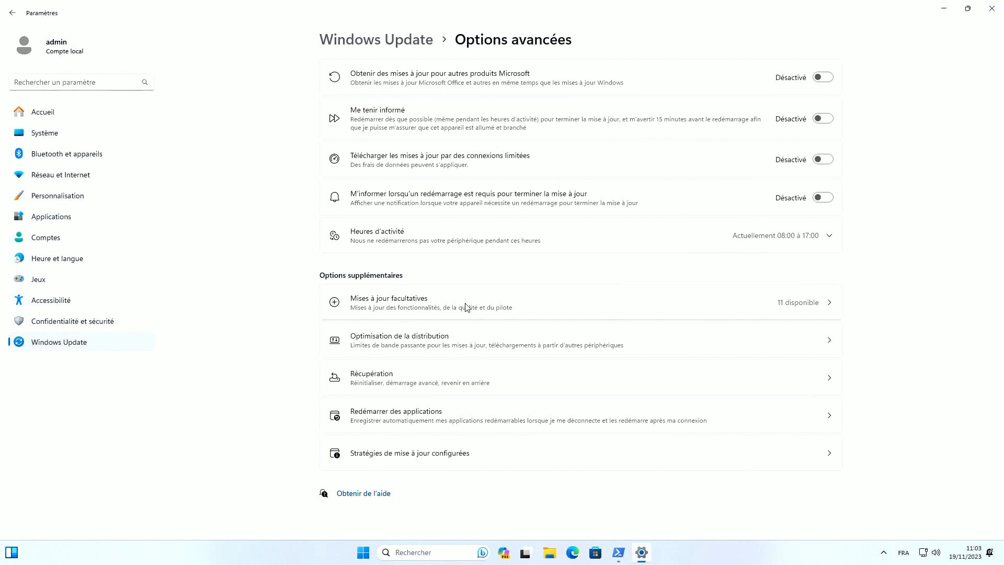
Select all 11 optional driver updates, including AMD MEDIA, Intel SMBus and Realtek Net
{"action": "left_click", "coordinate": [500, 303]}
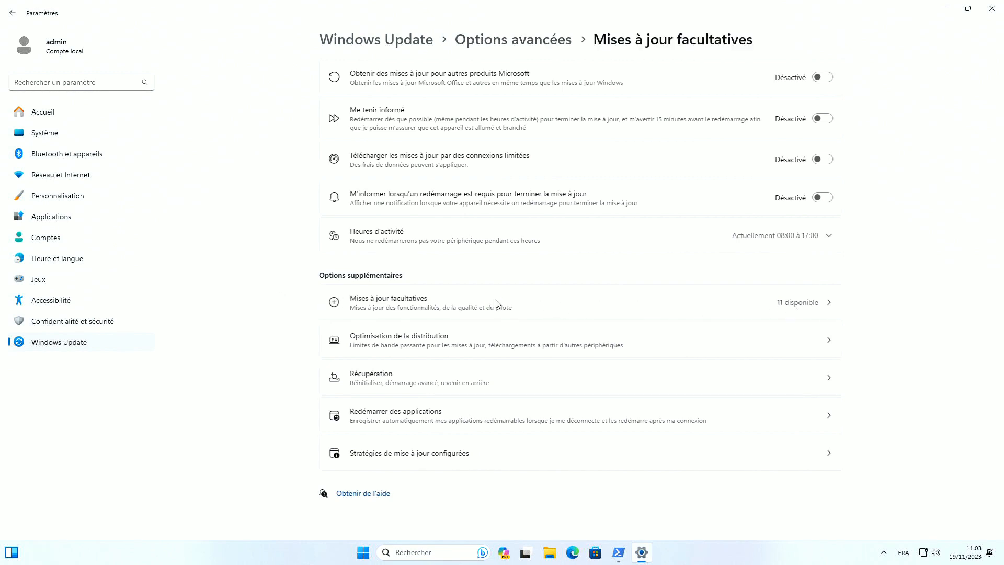
{"action": "left_click", "coordinate": [476, 75]}
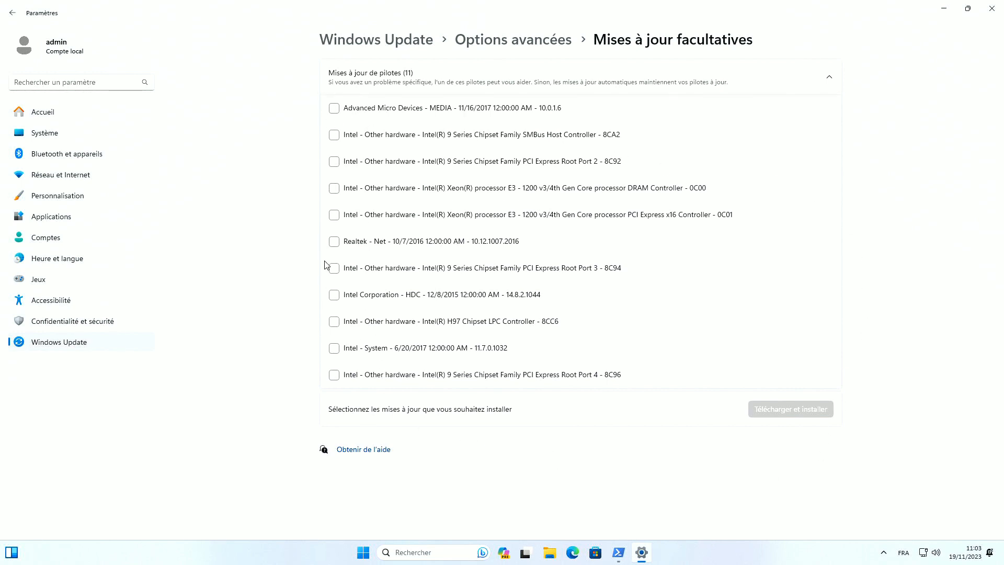
{"action": "left_click", "coordinate": [333, 108]}
{"action": "left_click", "coordinate": [334, 135]}
{"action": "left_click", "coordinate": [334, 161]}
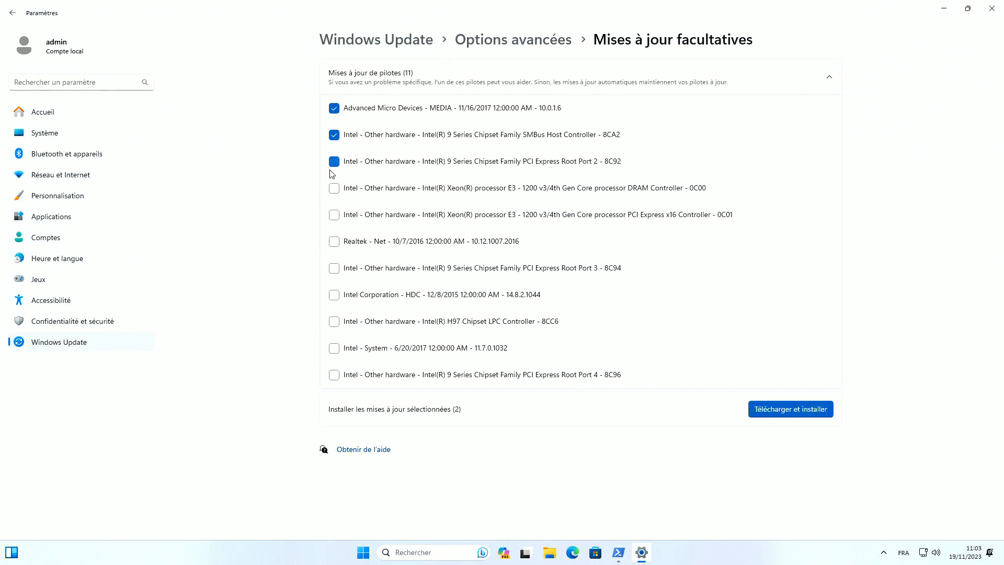
{"action": "left_click", "coordinate": [333, 188]}
{"action": "left_click", "coordinate": [334, 215]}
{"action": "left_click", "coordinate": [334, 242]}
{"action": "left_click", "coordinate": [334, 268]}
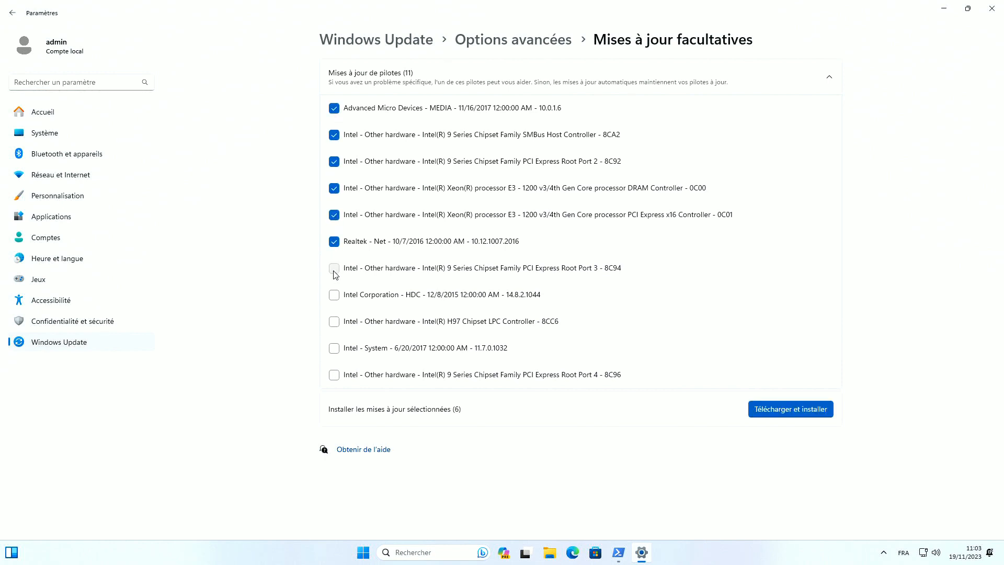
{"action": "left_click", "coordinate": [333, 294]}
{"action": "left_click", "coordinate": [333, 321]}
{"action": "left_click", "coordinate": [333, 348]}
{"action": "left_click", "coordinate": [333, 375]}
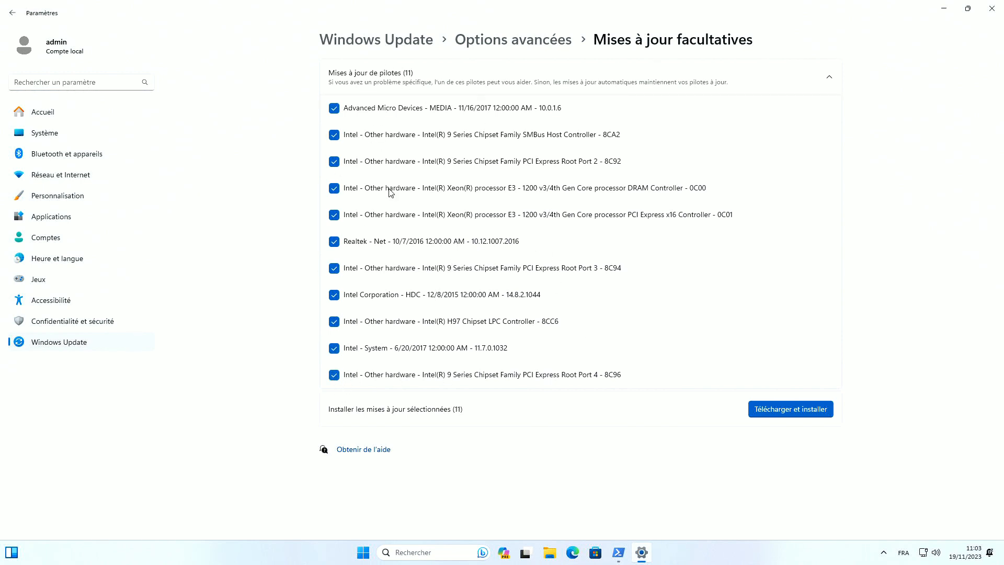
Download and install the selected driver updates
{"action": "left_click", "coordinate": [764, 408]}
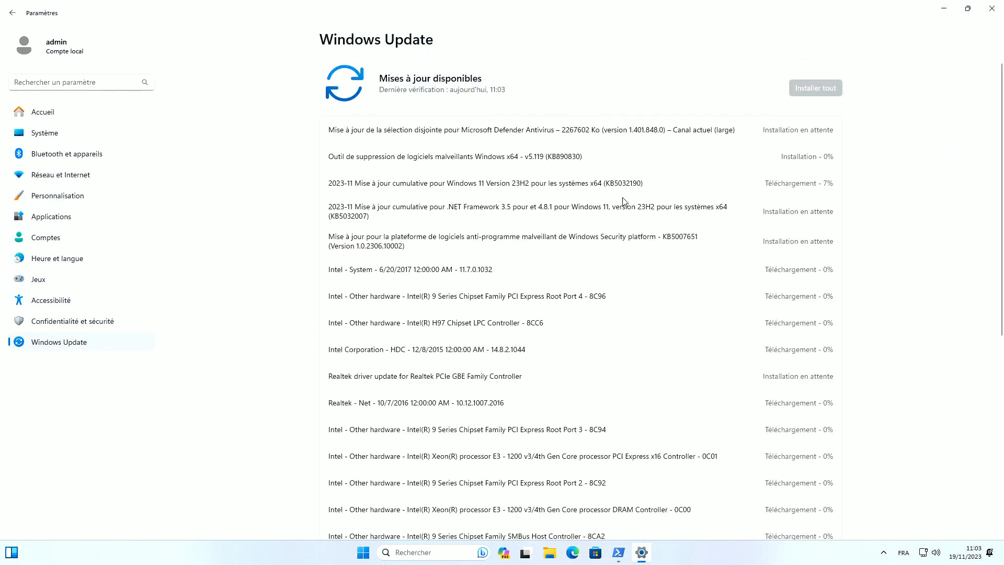
{"action": "scroll", "coordinate": [622, 202], "scroll_direction": "down", "scroll_amount": 7}
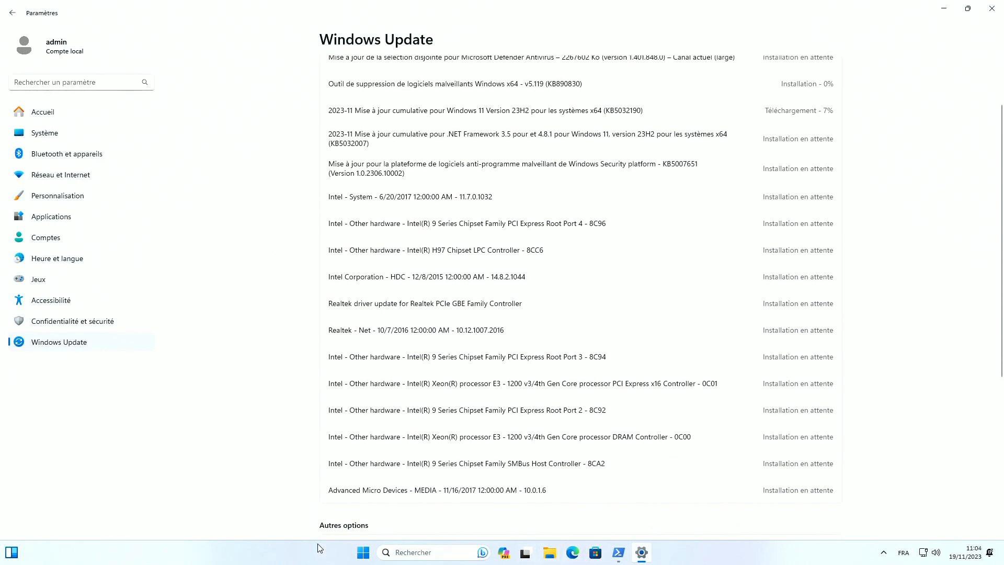
{"action": "right_click", "coordinate": [762, 558]}
Turn off Copilot, Task View and Widgets on the taskbar and set search to Masquer
{"action": "left_click", "coordinate": [792, 530]}
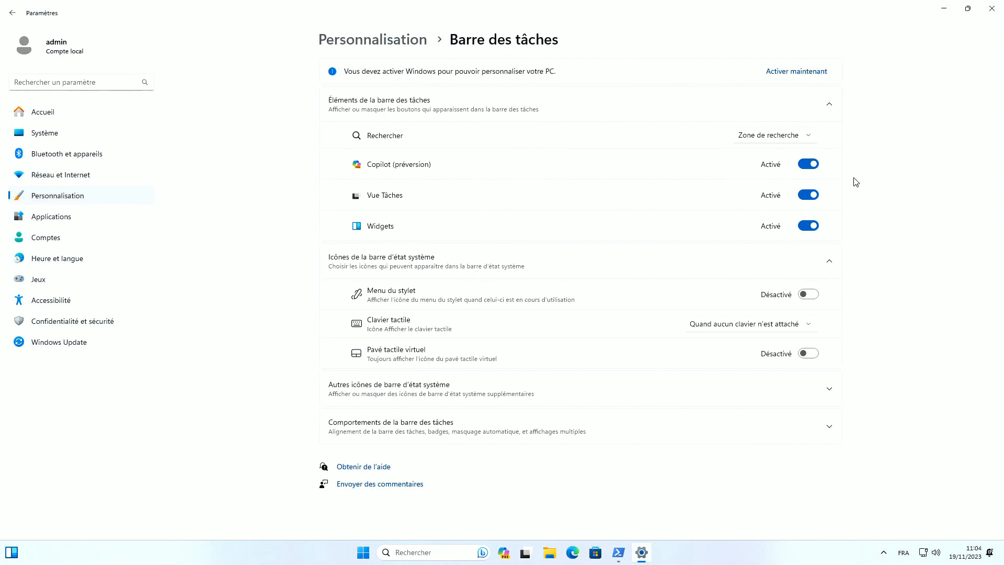
{"action": "left_click", "coordinate": [809, 165]}
{"action": "left_click", "coordinate": [812, 168]}
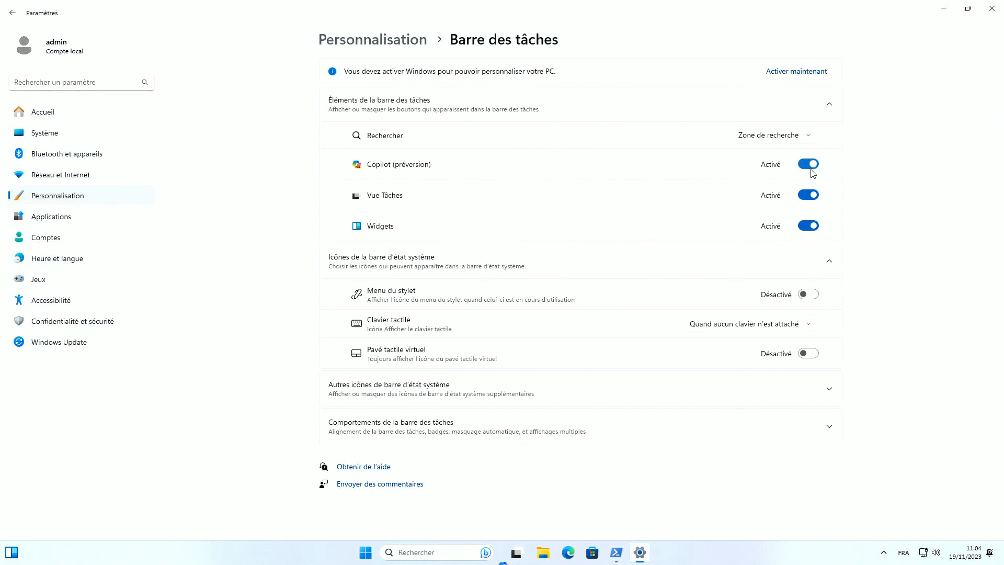
{"action": "left_click", "coordinate": [809, 165]}
{"action": "left_click", "coordinate": [808, 195]}
{"action": "left_click", "coordinate": [808, 225]}
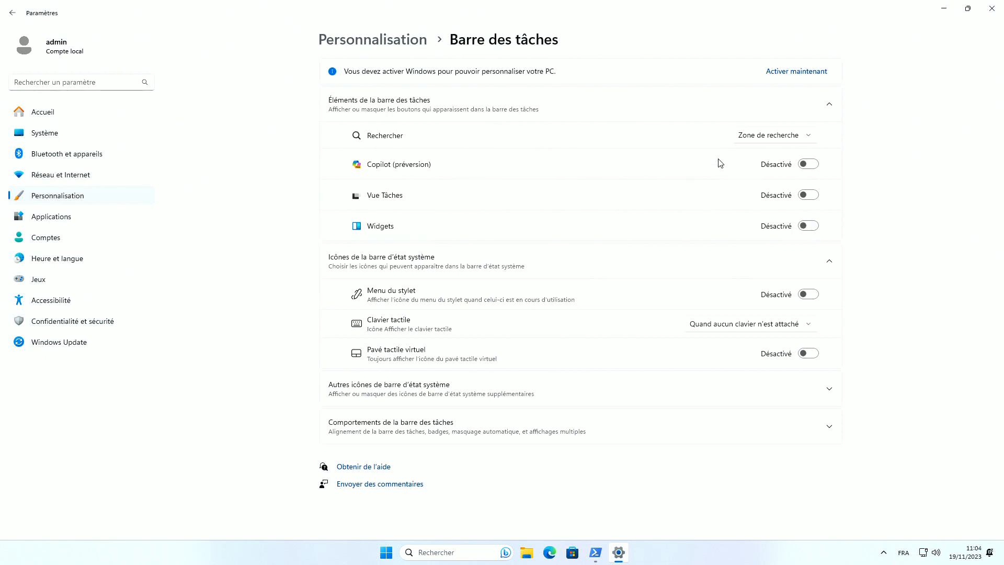
{"action": "left_click", "coordinate": [759, 137]}
{"action": "left_click", "coordinate": [759, 78]}
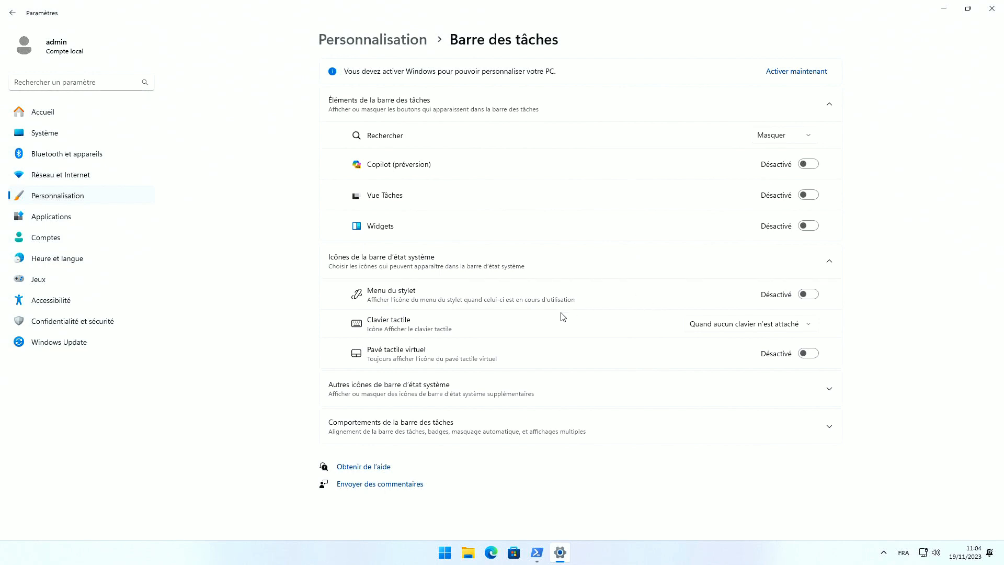
Combine taskbar buttons only when full and align the taskbar to Gauche
{"action": "left_click", "coordinate": [526, 426]}
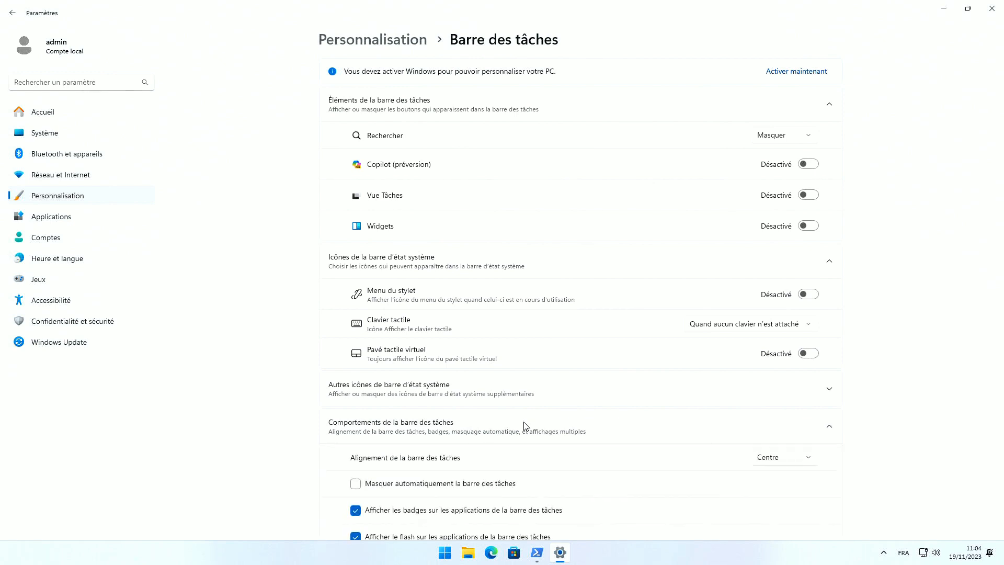
{"action": "scroll", "coordinate": [622, 324], "scroll_direction": "down", "scroll_amount": 1}
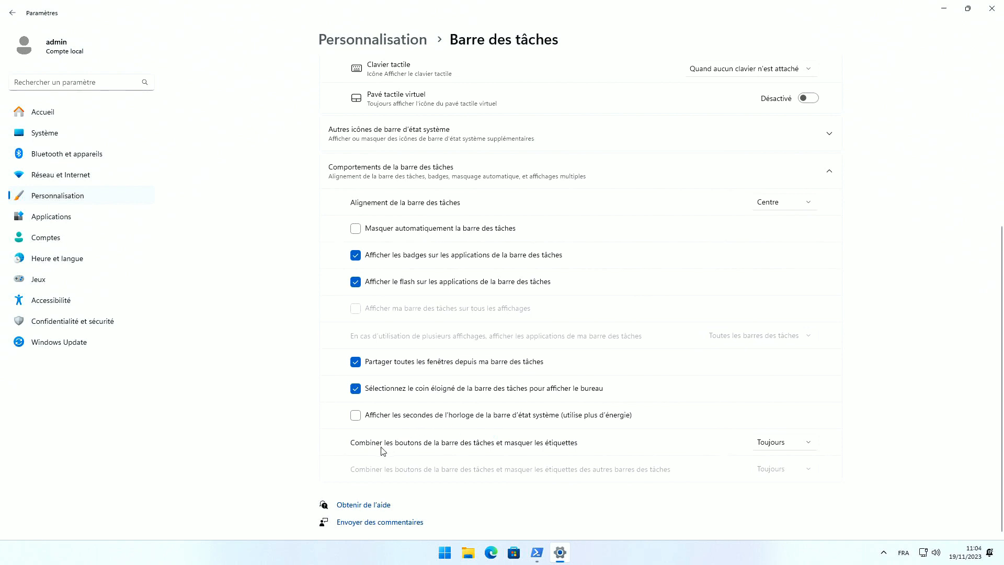
{"action": "left_click", "coordinate": [758, 448]}
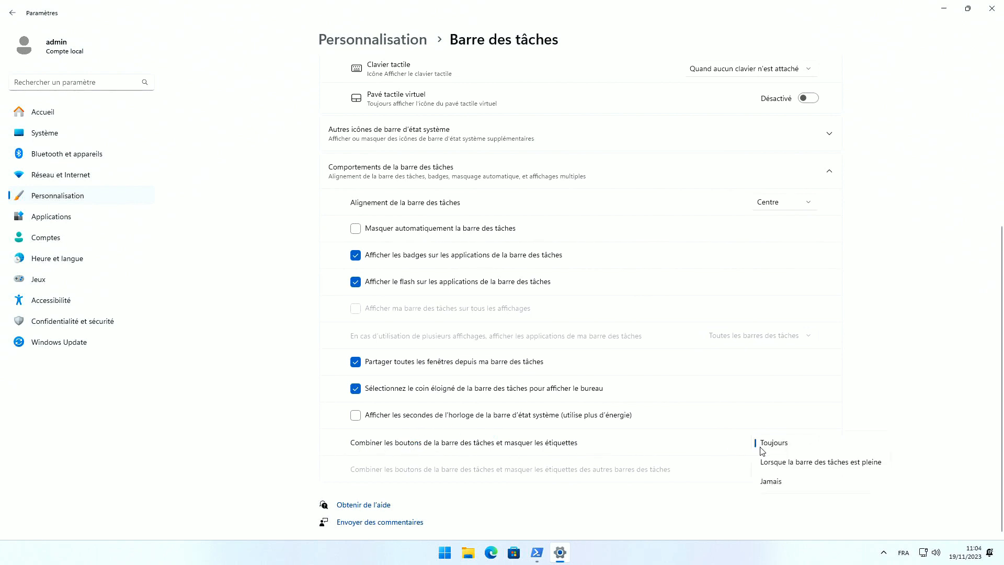
{"action": "left_click", "coordinate": [790, 468]}
{"action": "mouse_move", "coordinate": [612, 562]}
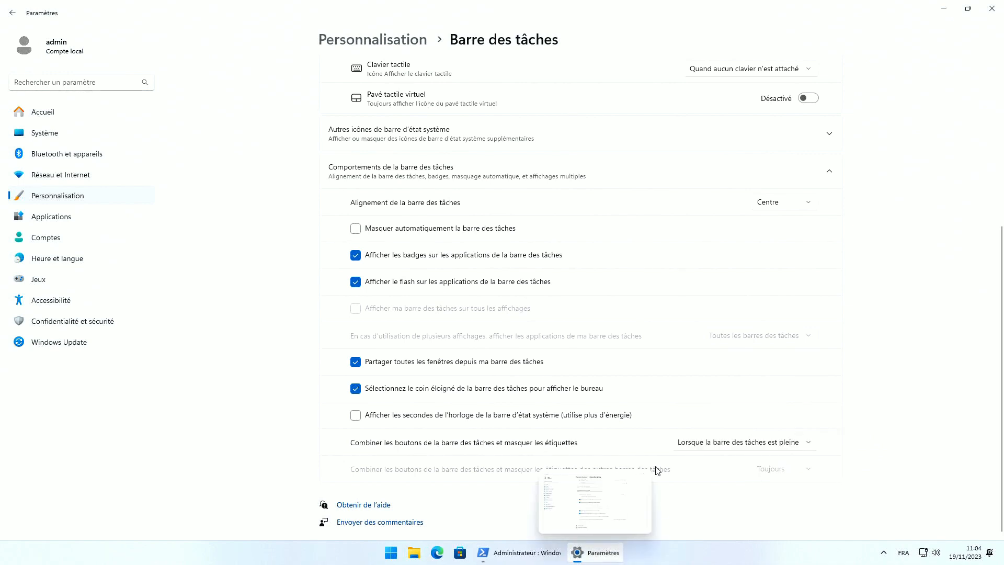
{"action": "scroll", "coordinate": [654, 385], "scroll_direction": "up", "scroll_amount": 3}
{"action": "left_click", "coordinate": [777, 277]}
{"action": "left_click", "coordinate": [775, 258]}
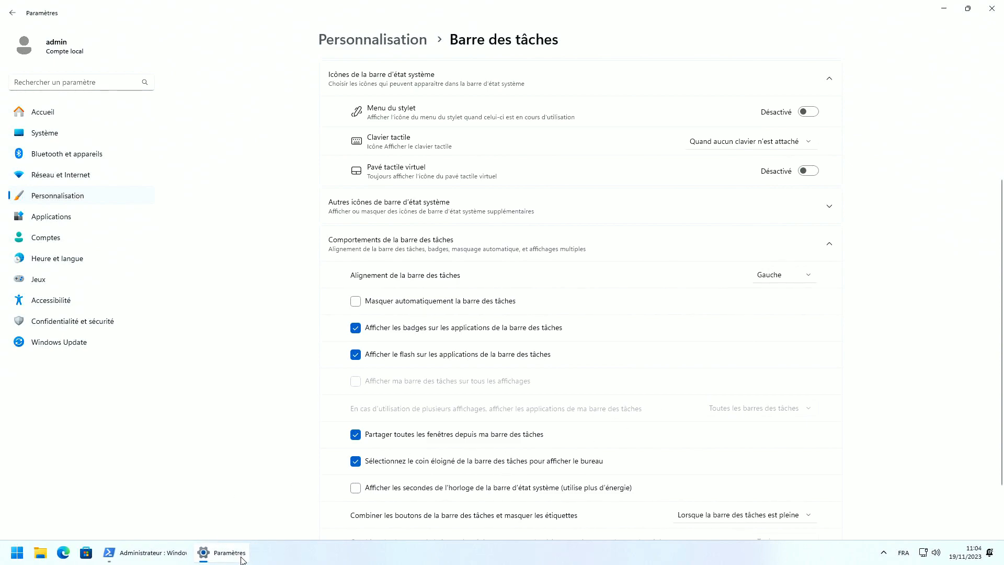
Switch between the Settings and PowerShell windows, leaving PowerShell in front
{"action": "left_click", "coordinate": [242, 560]}
{"action": "left_click", "coordinate": [212, 558]}
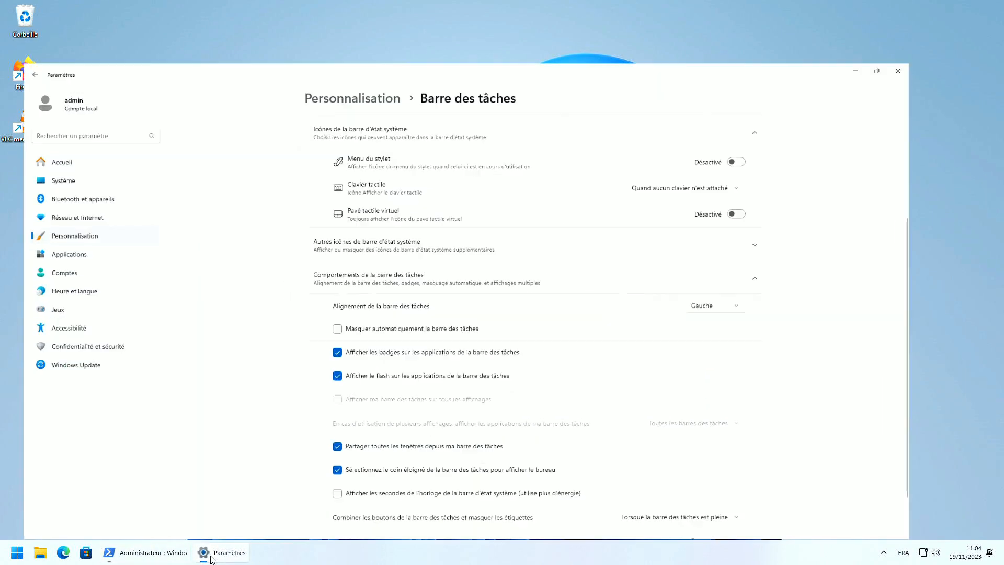
{"action": "left_click", "coordinate": [128, 554]}
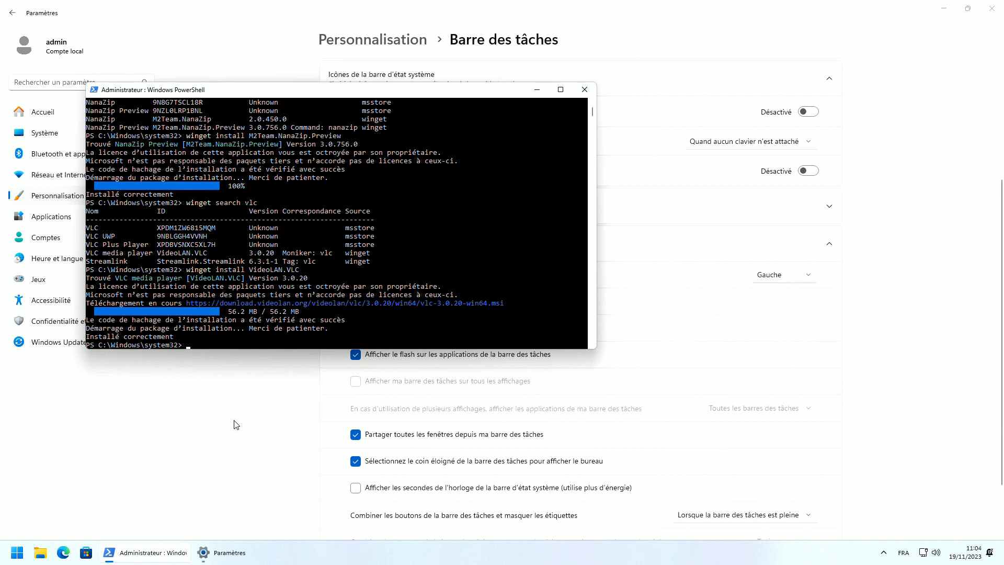
{"action": "left_click", "coordinate": [268, 434]}
{"action": "scroll", "coordinate": [907, 378], "scroll_direction": "up", "scroll_amount": 4}
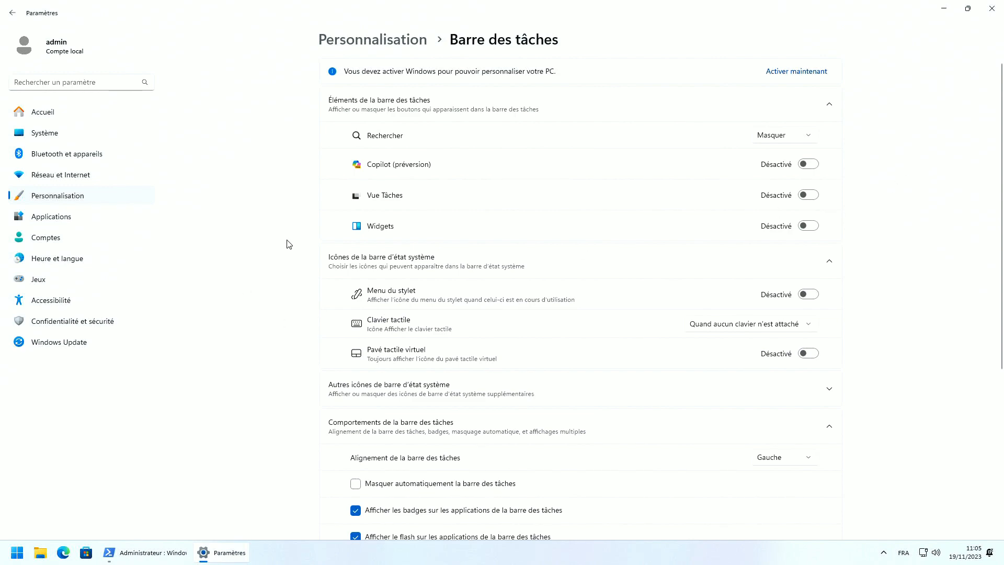
{"action": "scroll", "coordinate": [275, 272], "scroll_direction": "down", "scroll_amount": 5}
{"action": "scroll", "coordinate": [276, 293], "scroll_direction": "up", "scroll_amount": 4}
{"action": "left_click", "coordinate": [230, 553]}
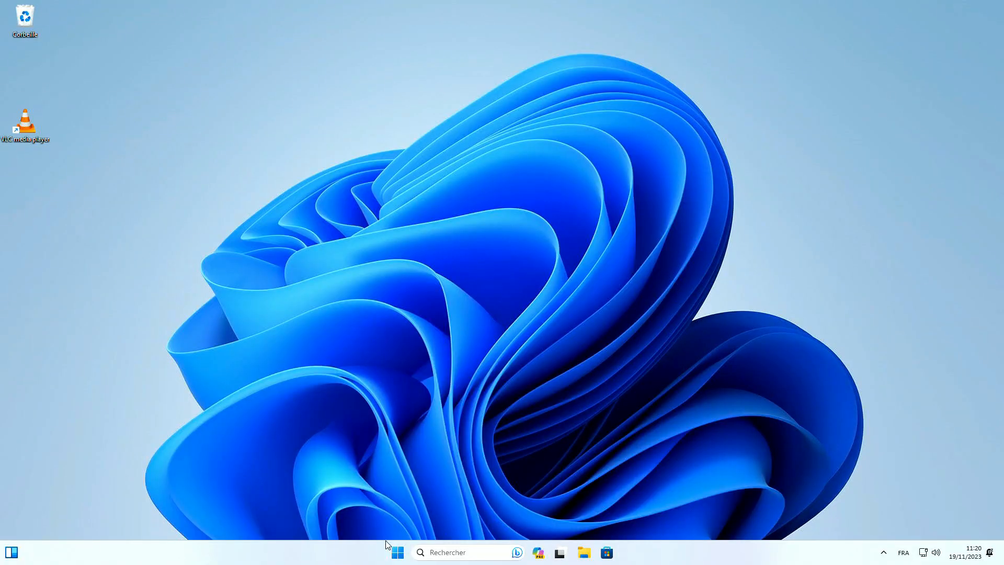
Hide search, Copilot, Task View and Widgets in the taskbar settings
{"action": "right_click", "coordinate": [666, 560]}
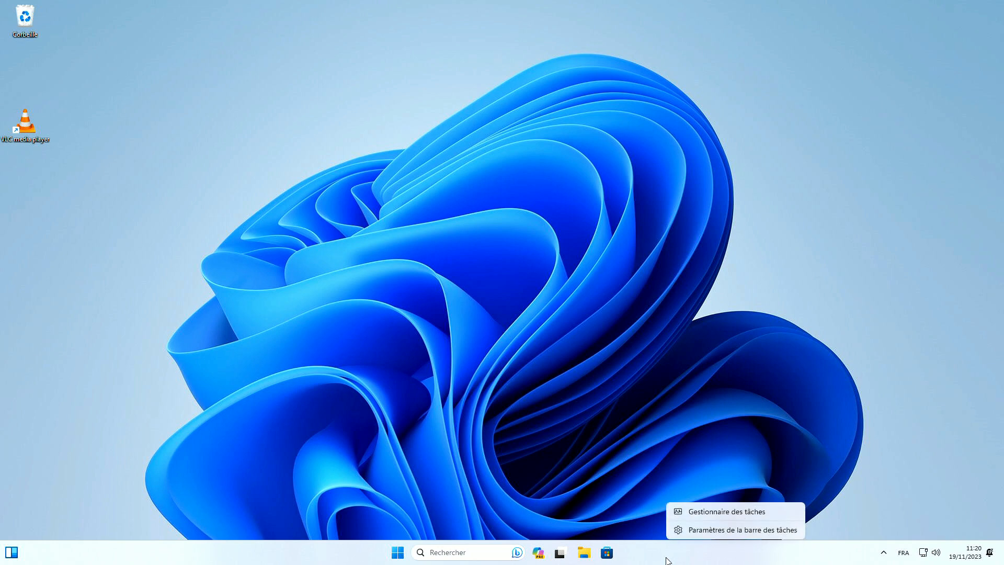
{"action": "left_click", "coordinate": [720, 530]}
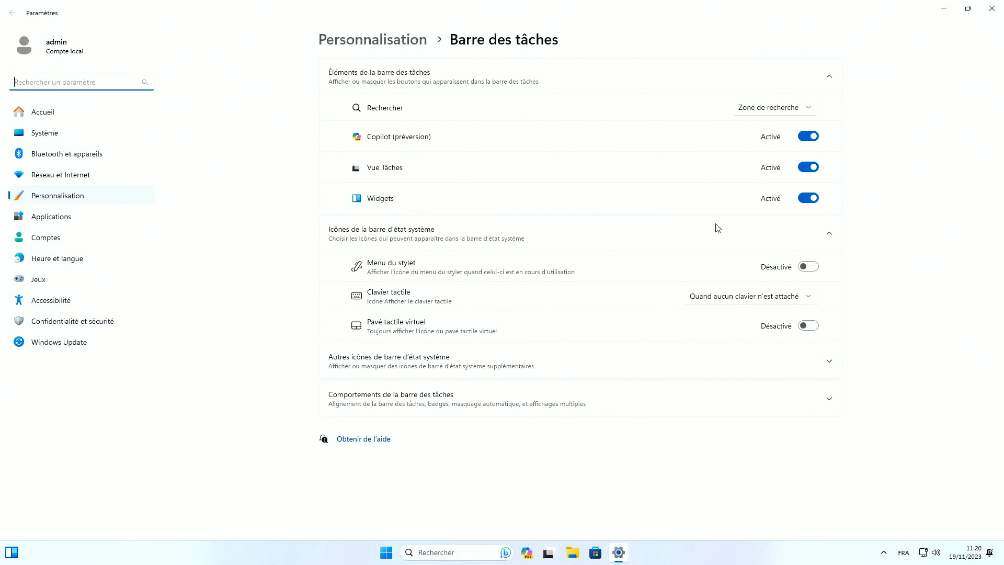
{"action": "left_click", "coordinate": [757, 110]}
{"action": "left_click", "coordinate": [759, 52]}
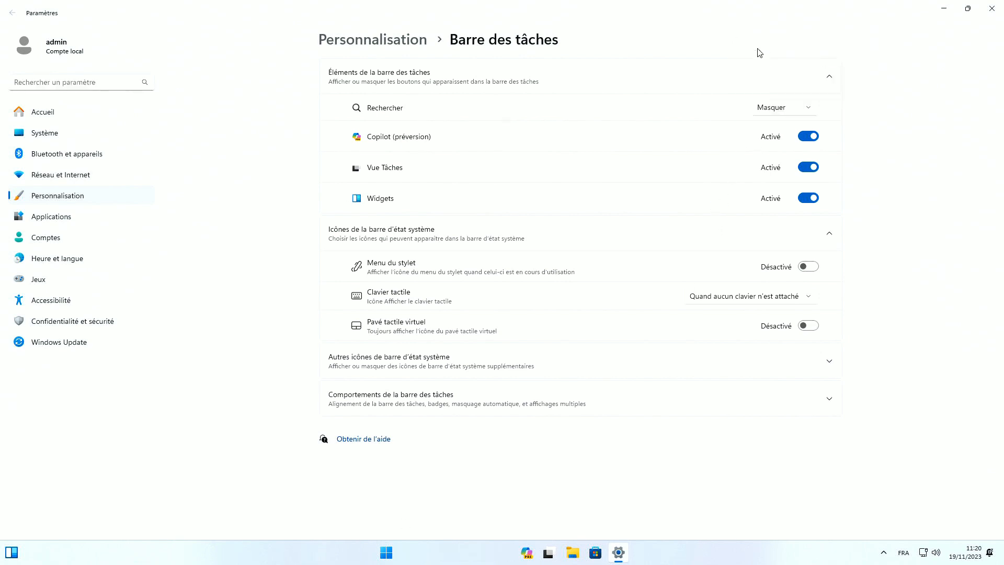
{"action": "left_click", "coordinate": [808, 136]}
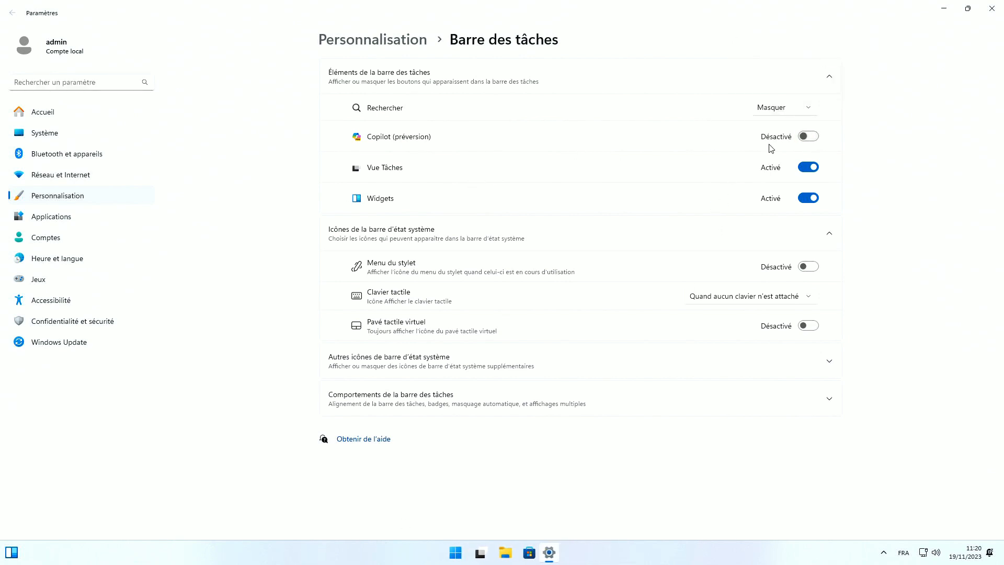
{"action": "left_click", "coordinate": [808, 167]}
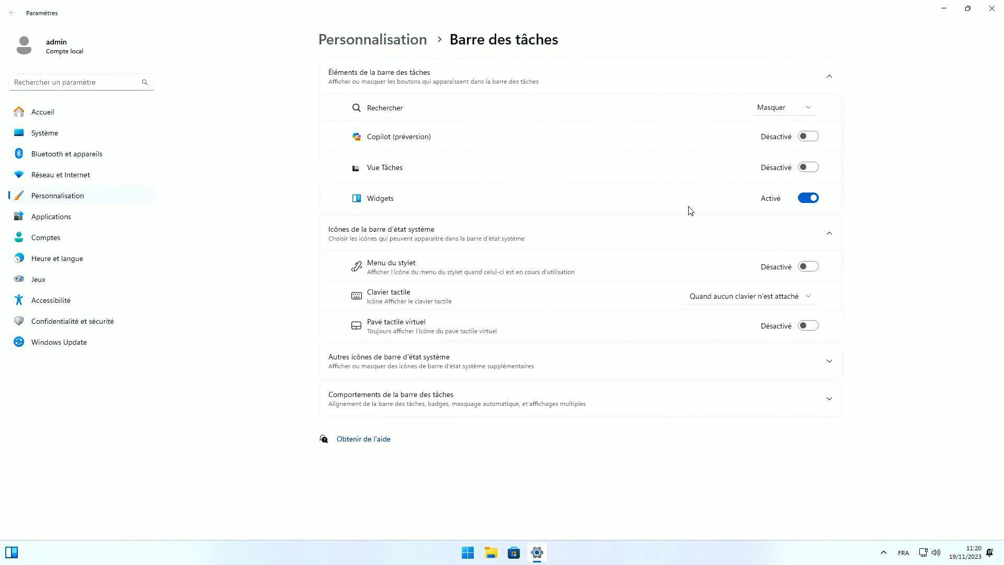
{"action": "left_click", "coordinate": [805, 201]}
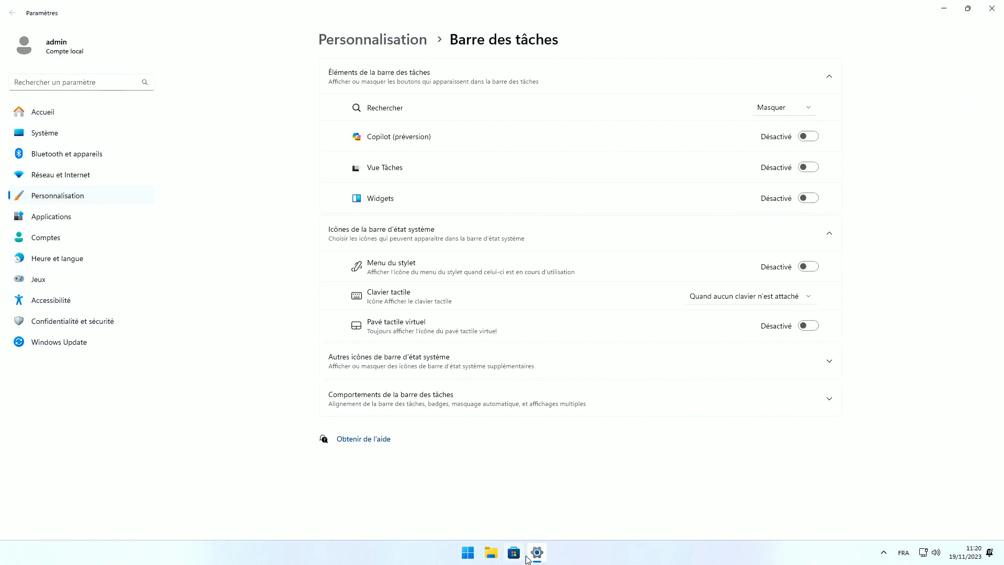
{"action": "left_click", "coordinate": [779, 107]}
{"action": "left_click", "coordinate": [878, 102]}
Align the taskbar to Gauche and combine buttons 'Lorsque la barre des tâches est pleine'
{"action": "left_click", "coordinate": [455, 399]}
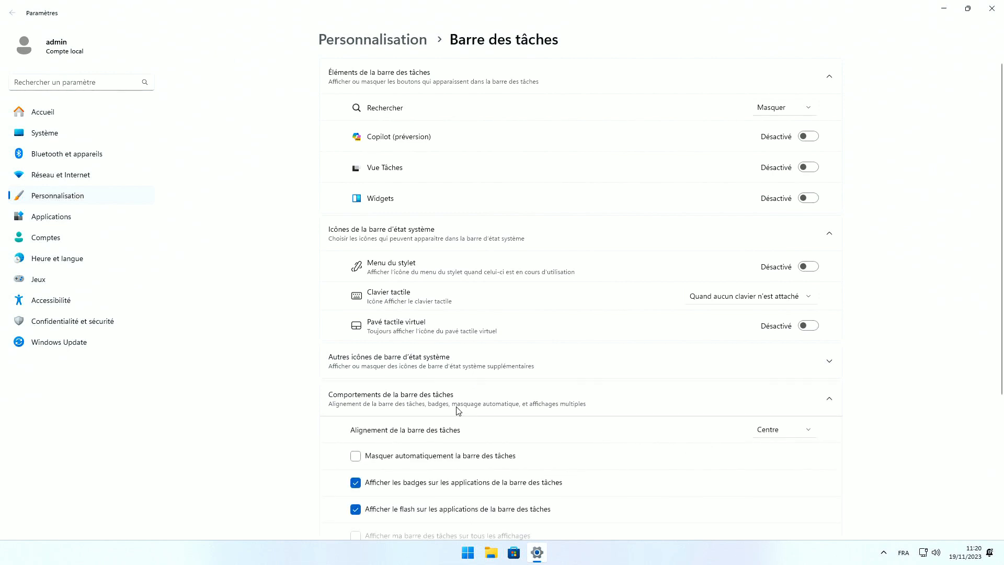
{"action": "scroll", "coordinate": [573, 421], "scroll_direction": "down", "scroll_amount": 4}
{"action": "left_click", "coordinate": [783, 213]}
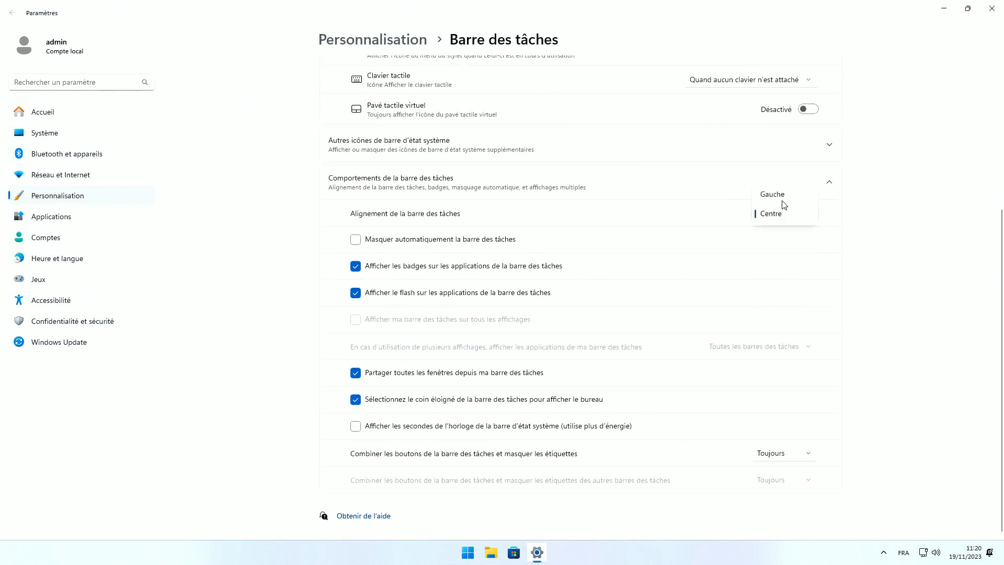
{"action": "left_click", "coordinate": [783, 199]}
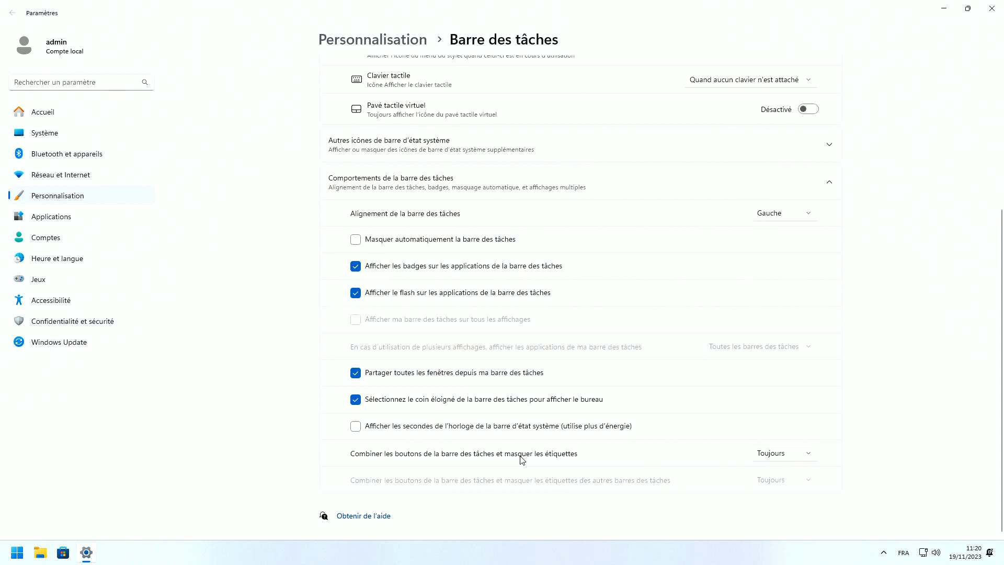
{"action": "left_click", "coordinate": [806, 453]}
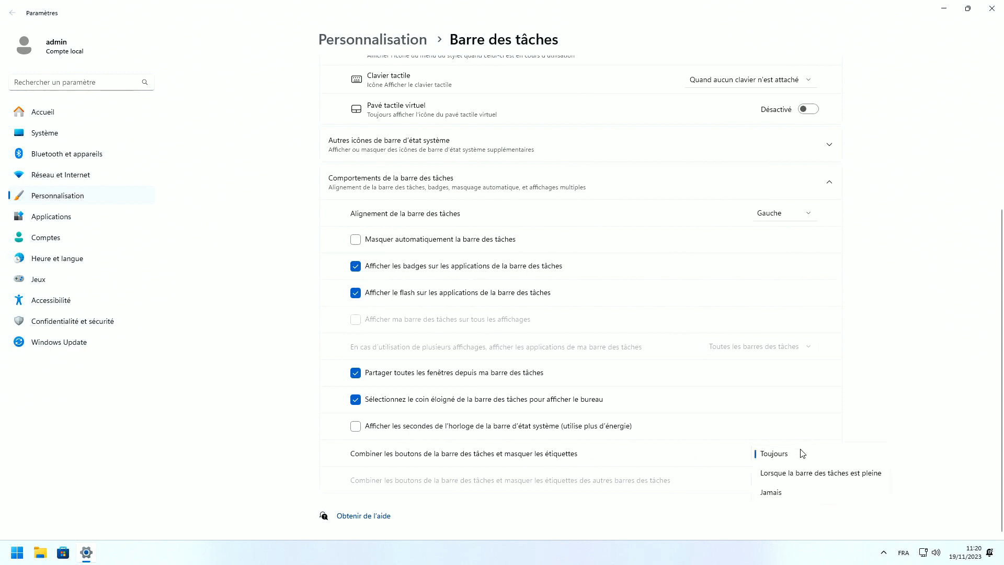
{"action": "left_click", "coordinate": [188, 504]}
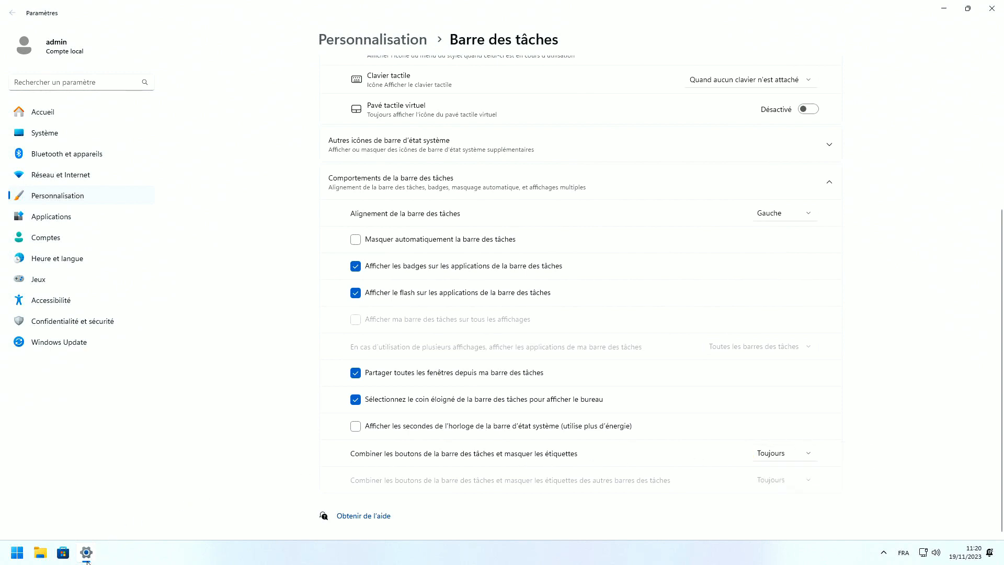
{"action": "left_click", "coordinate": [806, 459]}
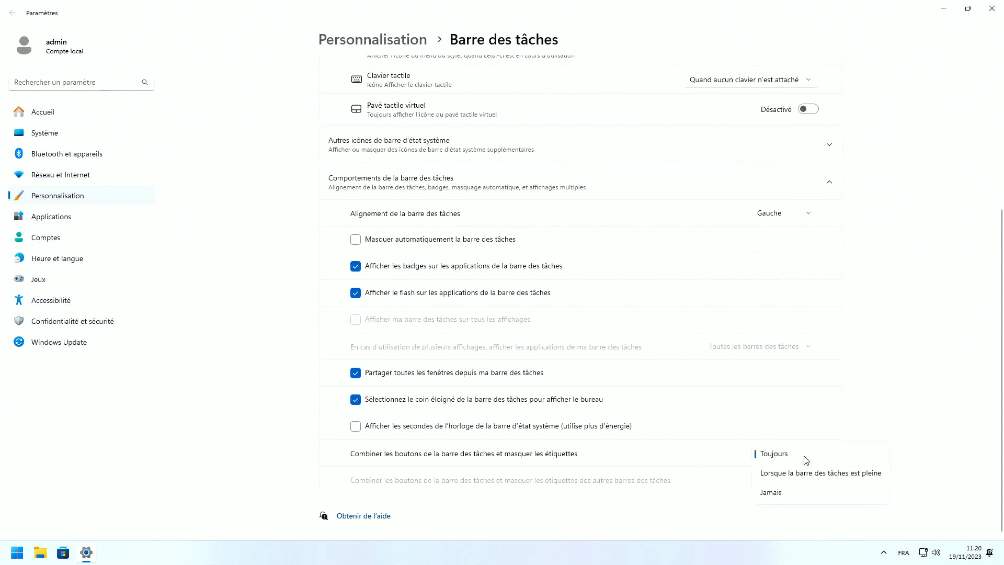
{"action": "left_click", "coordinate": [780, 474]}
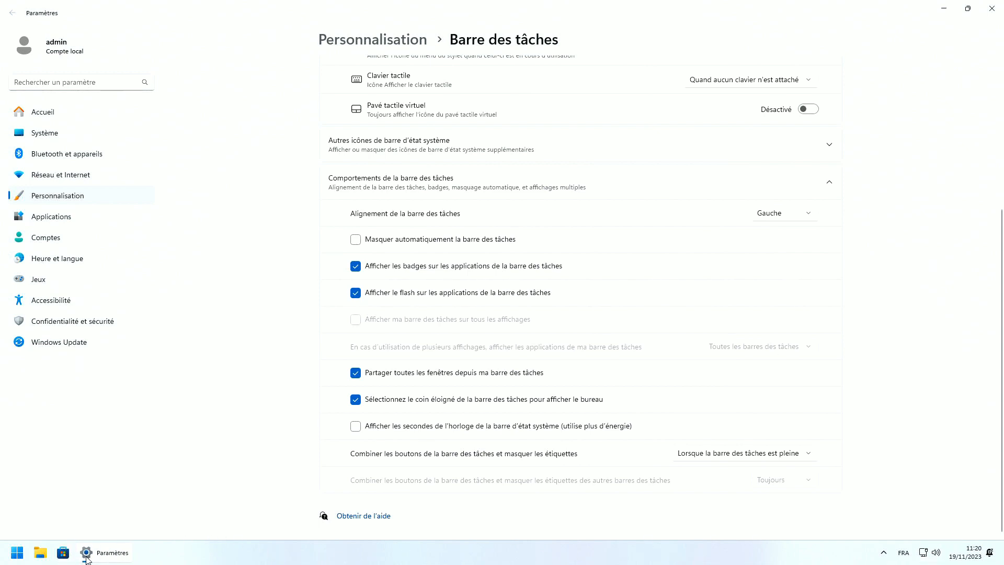
{"action": "mouse_move", "coordinate": [78, 557]}
{"action": "mouse_move", "coordinate": [121, 560]}
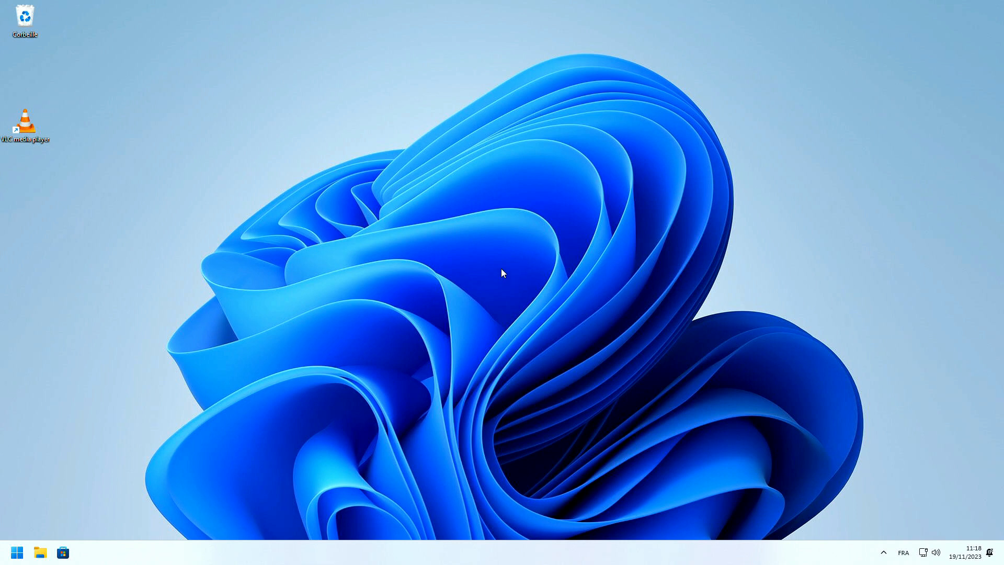
In Task Manager's Applications de démarrage list, set msedge to Désactivé, then close Task Manager
{"action": "right_click", "coordinate": [473, 552]}
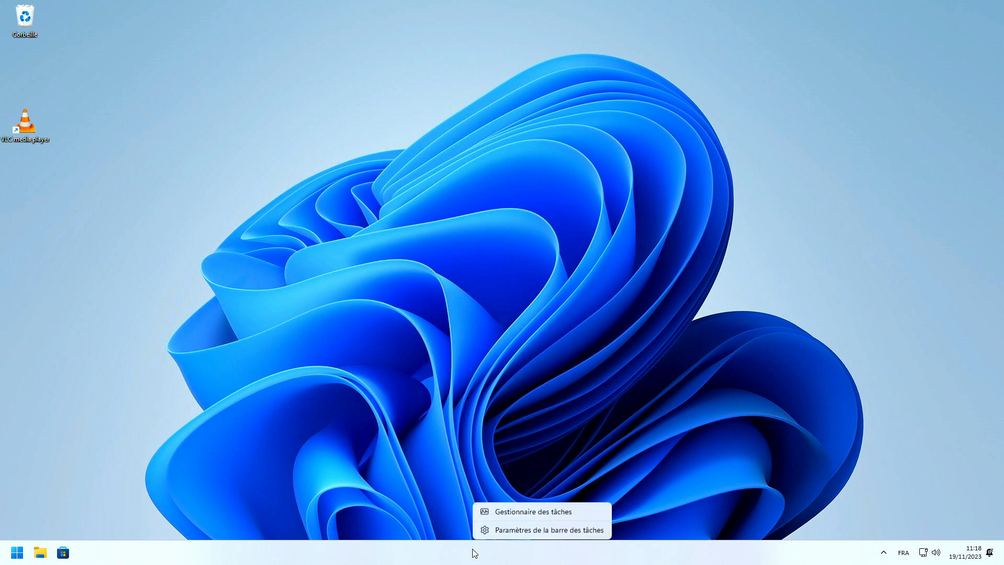
{"action": "right_click", "coordinate": [476, 560]}
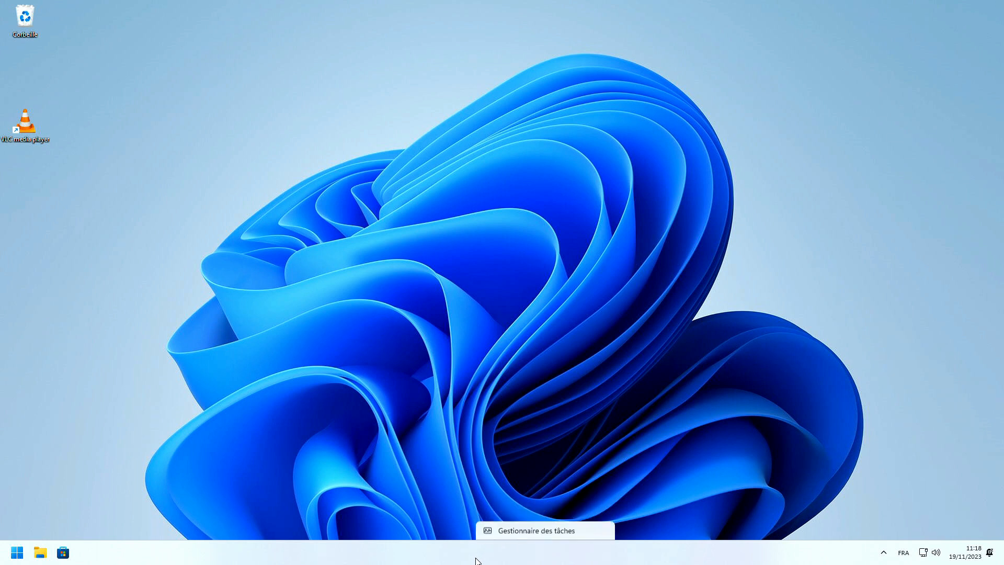
{"action": "left_click", "coordinate": [520, 512]}
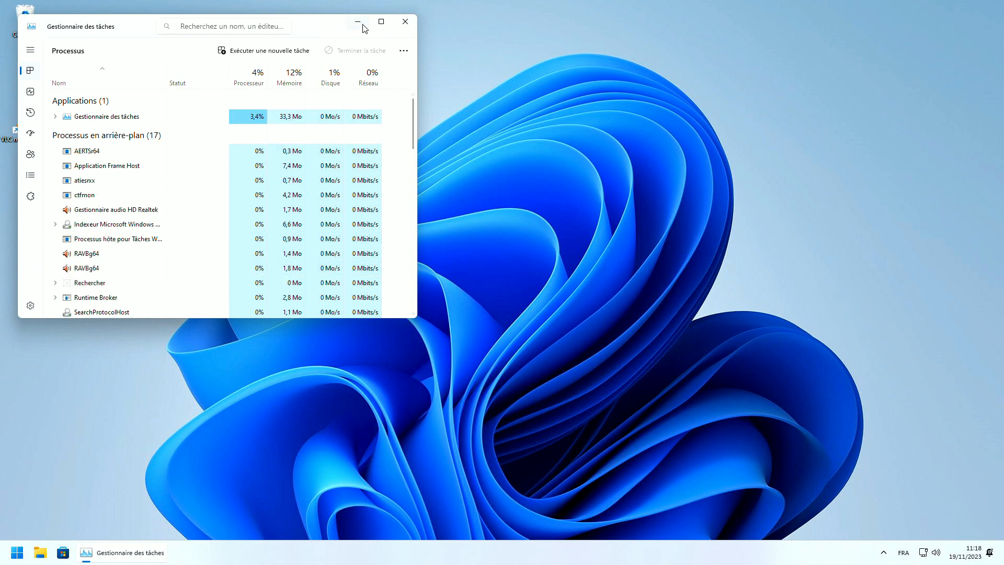
{"action": "left_click", "coordinate": [381, 22]}
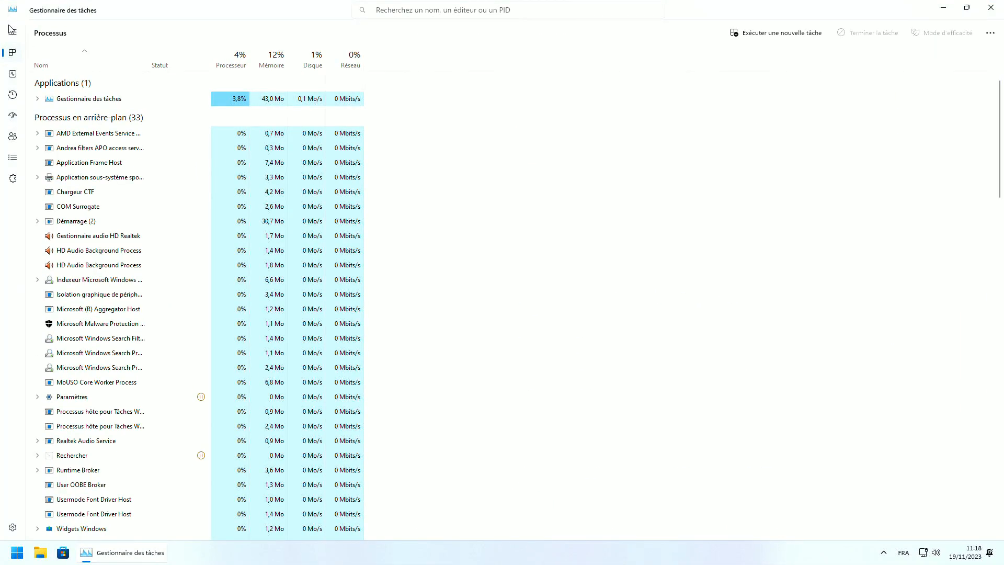
{"action": "left_click", "coordinate": [12, 117]}
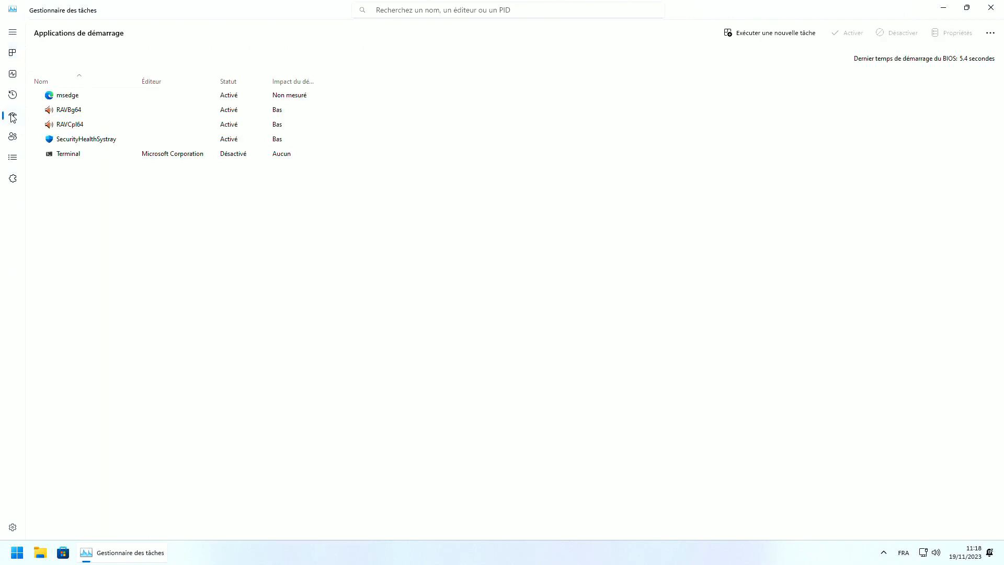
{"action": "left_click", "coordinate": [228, 96]}
{"action": "right_click", "coordinate": [237, 99]}
{"action": "left_click", "coordinate": [251, 107]}
{"action": "left_click", "coordinate": [990, 8]}
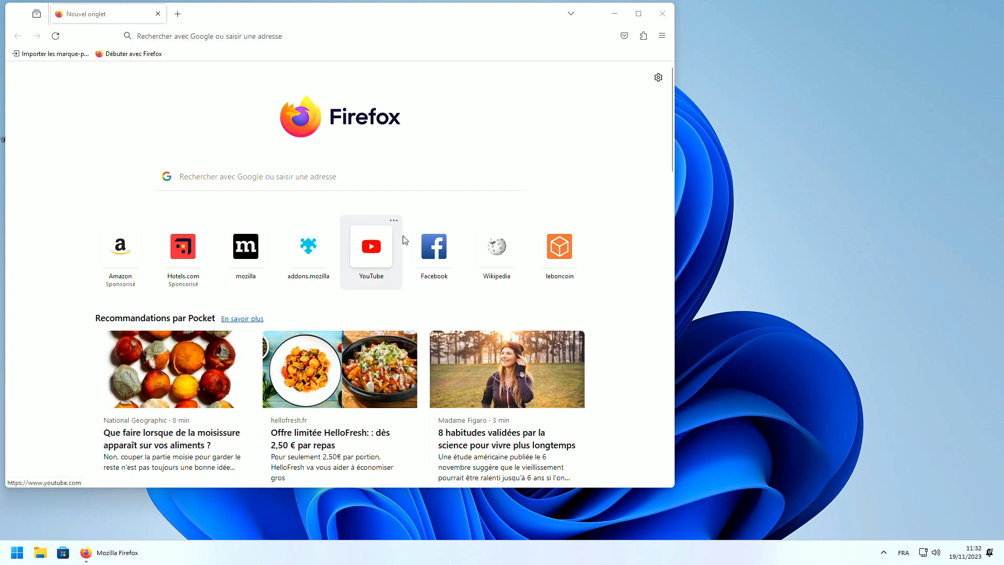
Pin Firefox to the taskbar, then relaunch it from the pinned button
{"action": "left_click", "coordinate": [638, 14]}
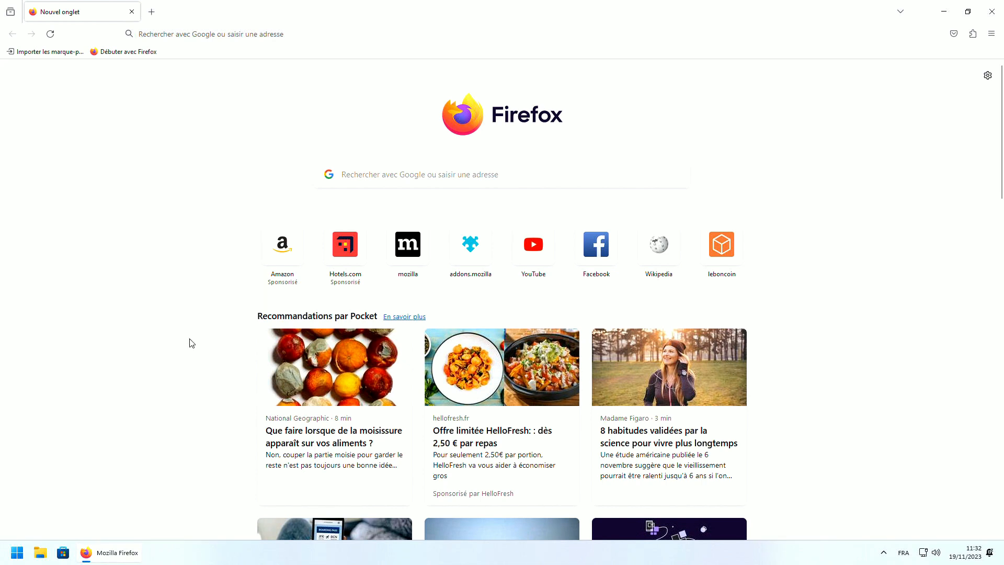
{"action": "right_click", "coordinate": [119, 554]}
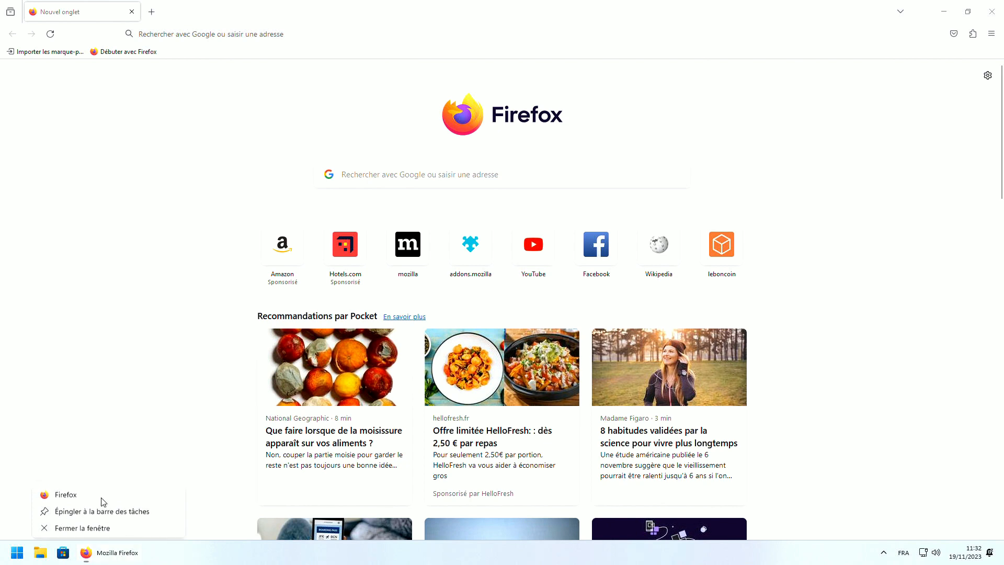
{"action": "left_click", "coordinate": [102, 506]}
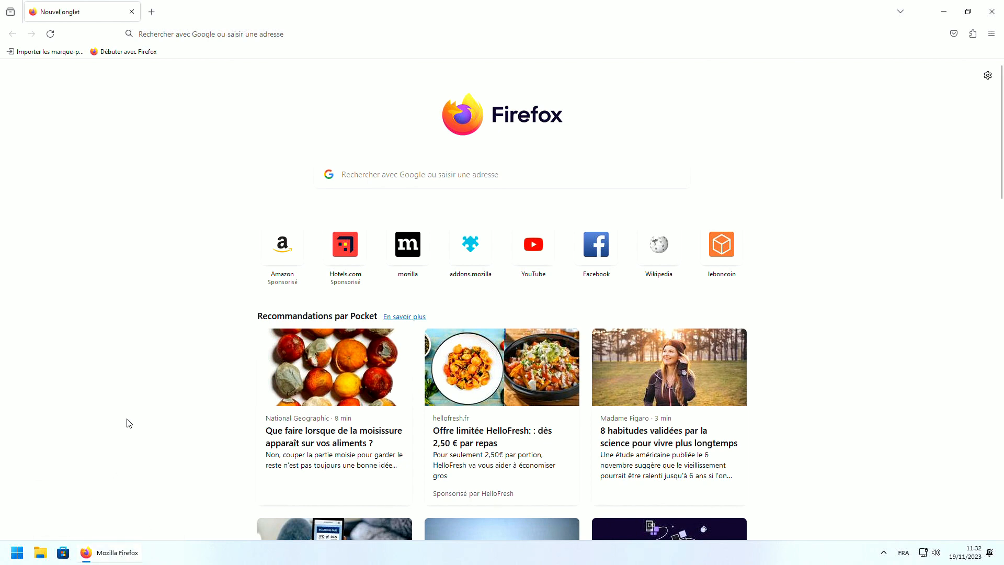
{"action": "left_click", "coordinate": [992, 11]}
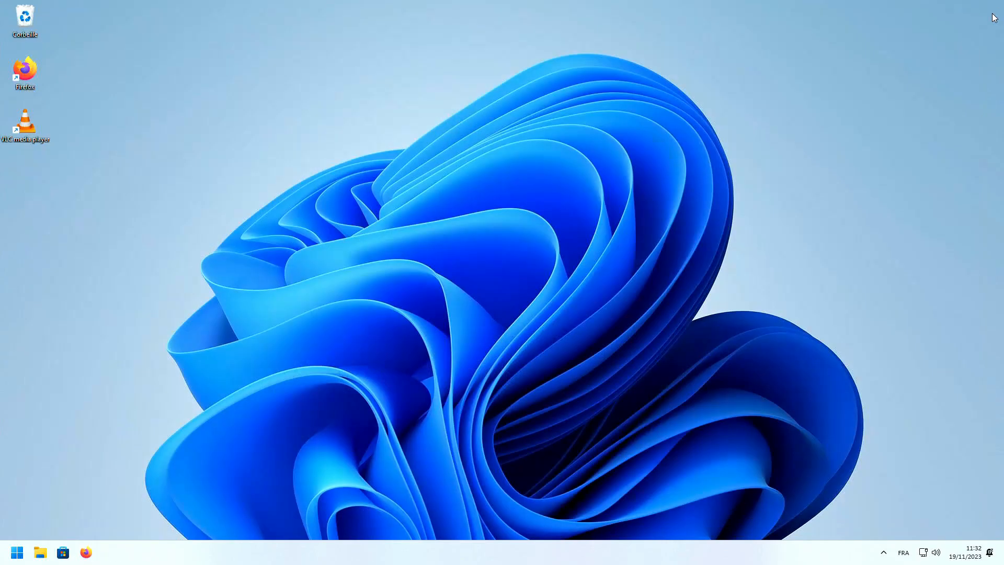
{"action": "left_click", "coordinate": [91, 558]}
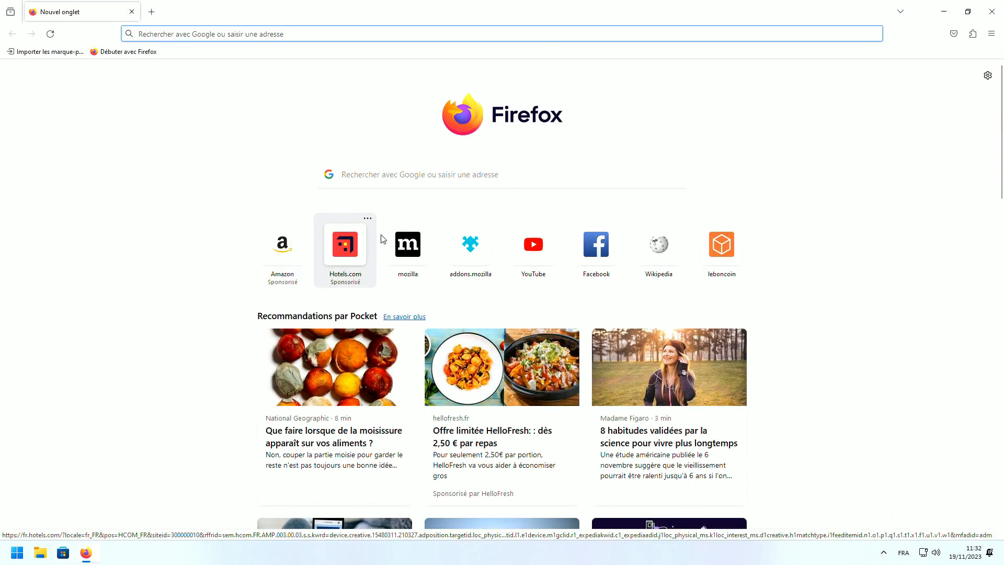
Turn off sponsored shortcuts, sponsored Pocket stories, Raccourcis and Pocket recommendations on the new tab page
{"action": "left_click", "coordinate": [987, 76]}
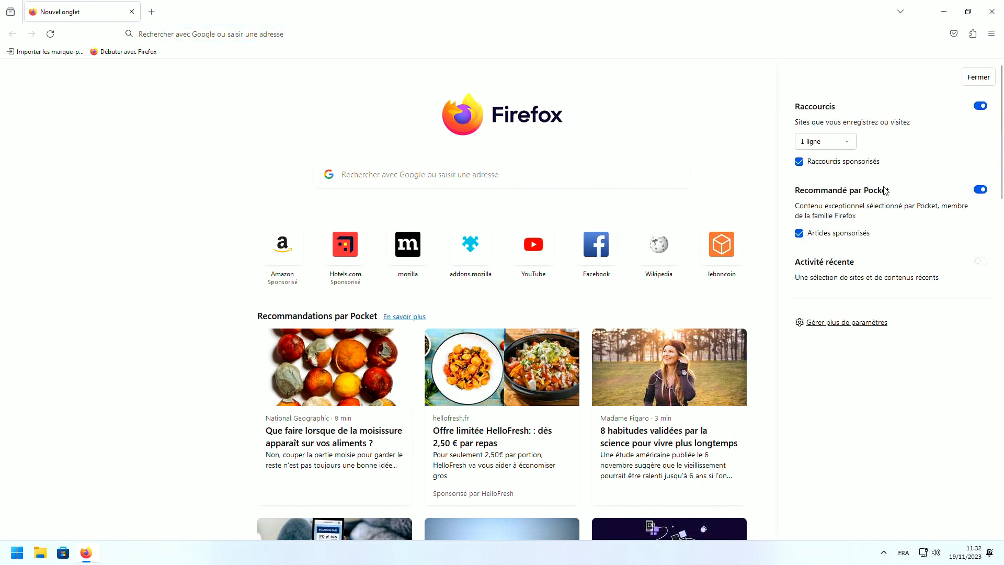
{"action": "left_click", "coordinate": [843, 162]}
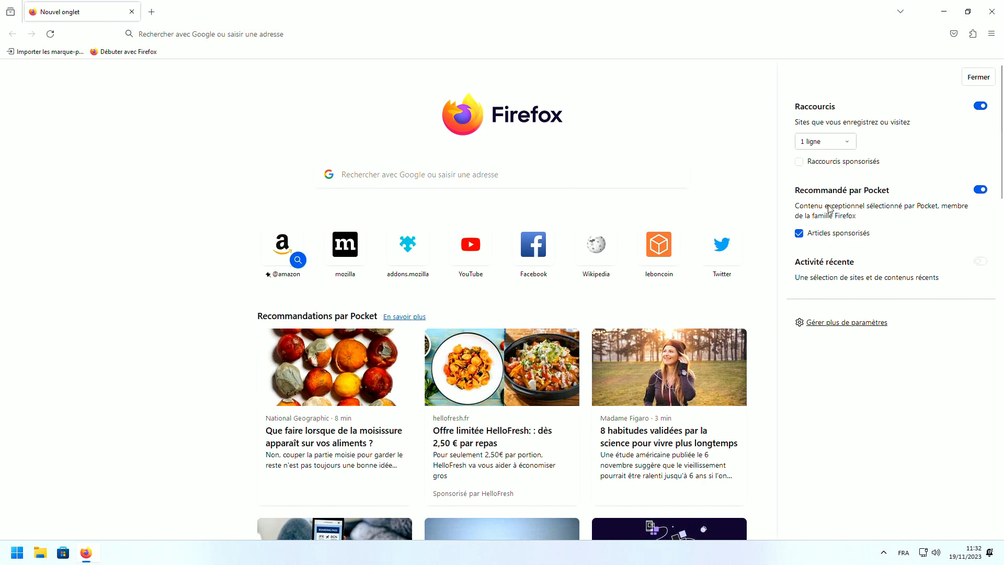
{"action": "left_click", "coordinate": [813, 234]}
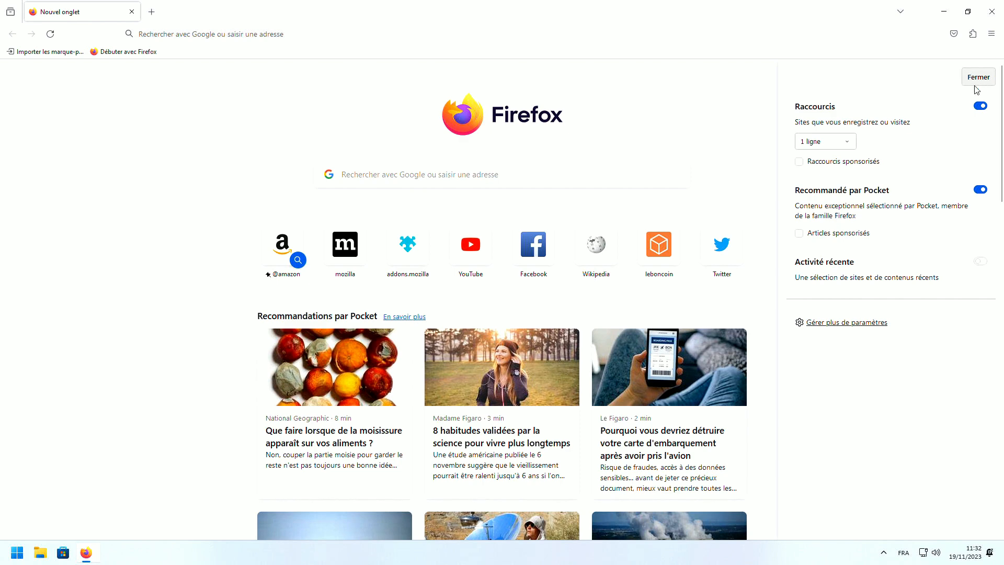
{"action": "left_click", "coordinate": [978, 106]}
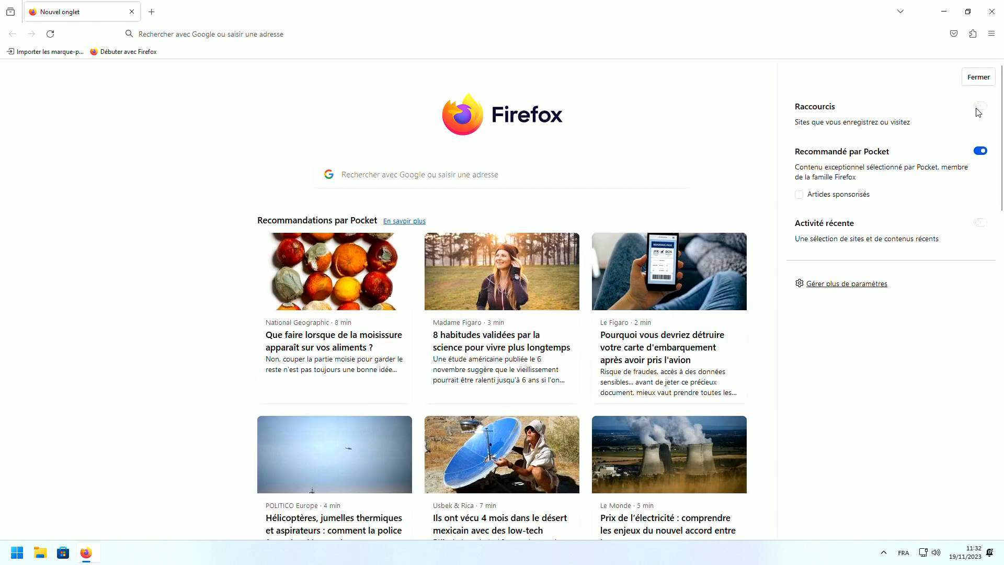
{"action": "left_click", "coordinate": [980, 149]}
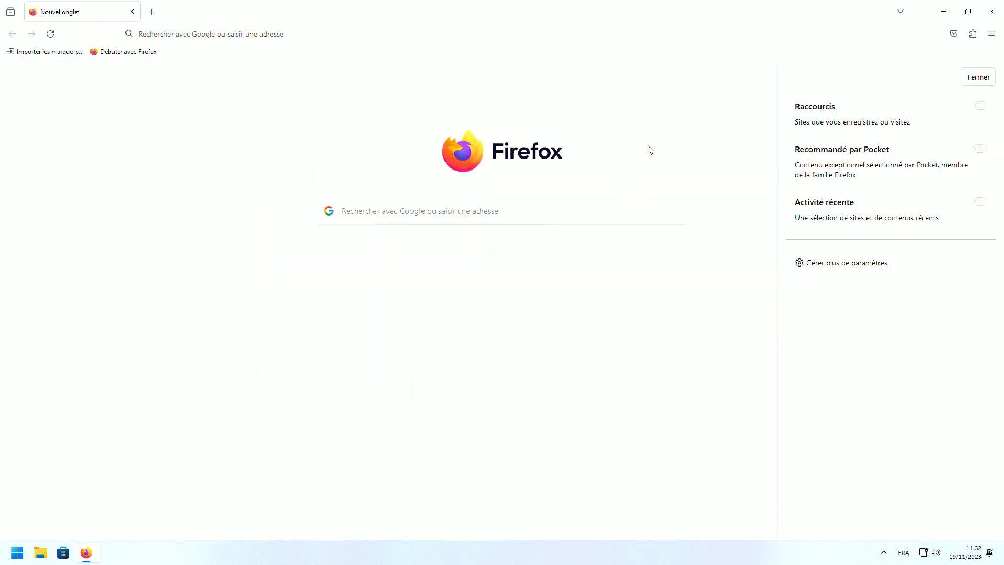
{"action": "left_click", "coordinate": [967, 81]}
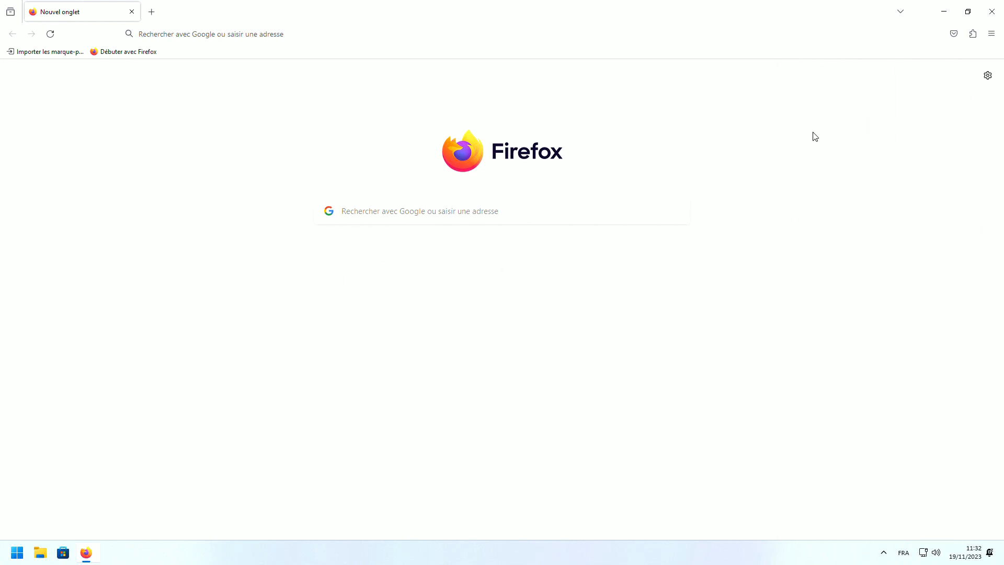
In Firefox's privacy settings, stop sending technical and interaction data and disable studies
{"action": "left_click", "coordinate": [991, 34]}
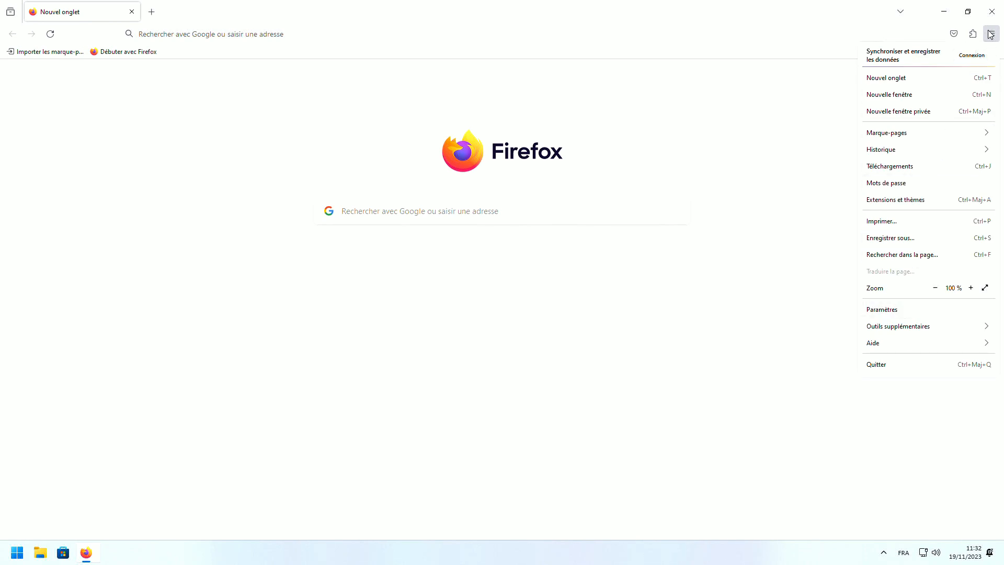
{"action": "left_click", "coordinate": [905, 308]}
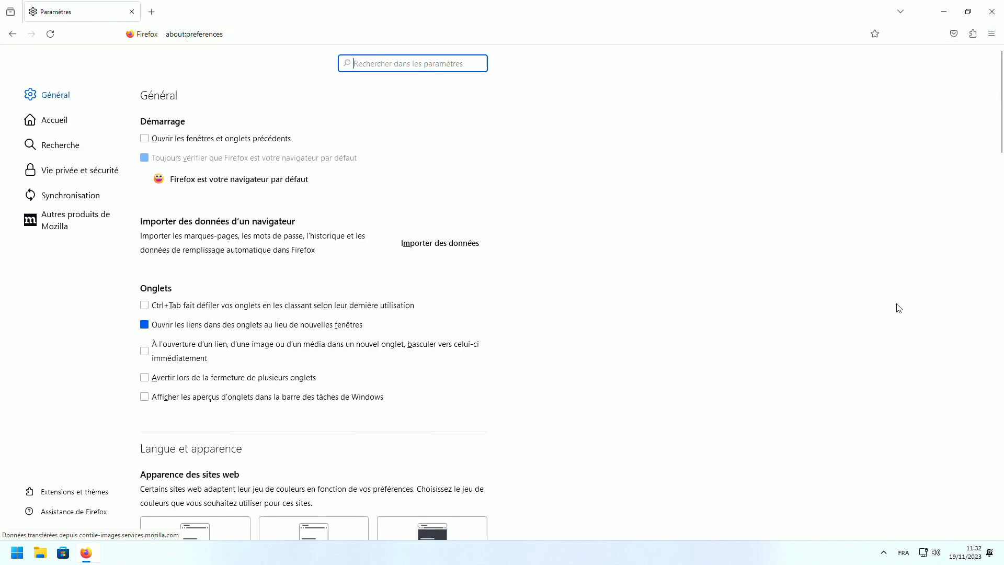
{"action": "left_click", "coordinate": [64, 173]}
{"action": "scroll", "coordinate": [347, 279], "scroll_direction": "down", "scroll_amount": 10}
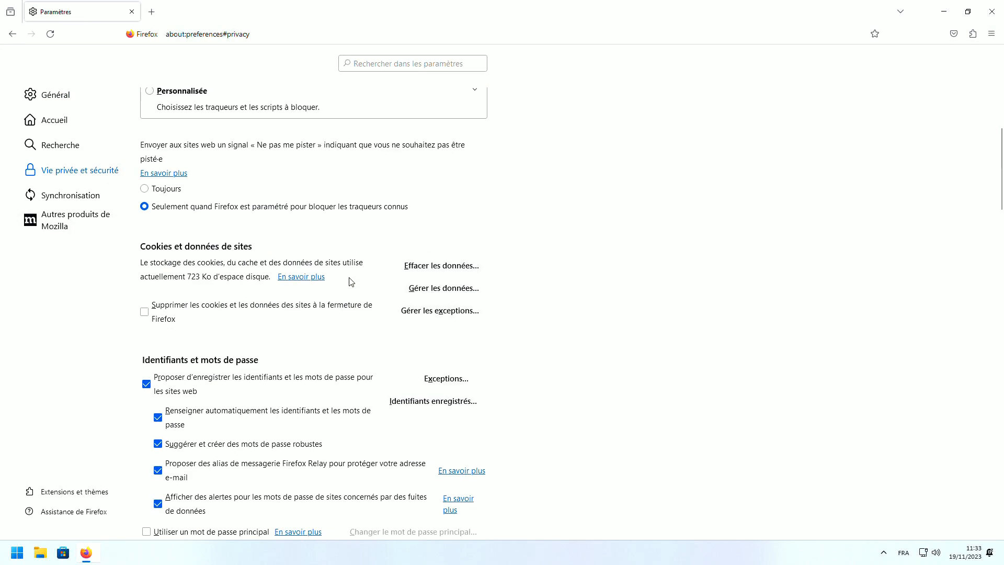
{"action": "scroll", "coordinate": [349, 276], "scroll_direction": "down", "scroll_amount": 15}
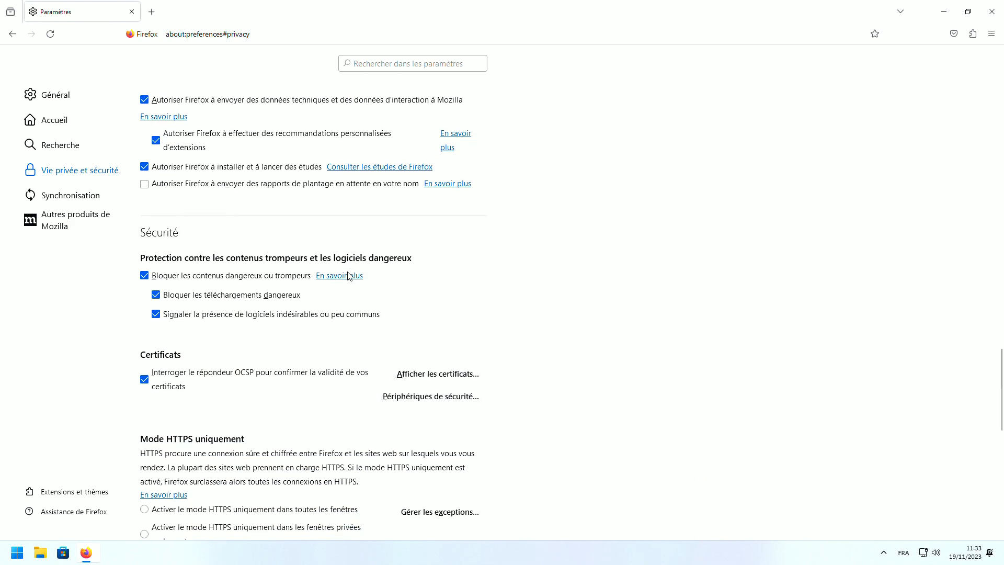
{"action": "scroll", "coordinate": [349, 278], "scroll_direction": "down", "scroll_amount": 6}
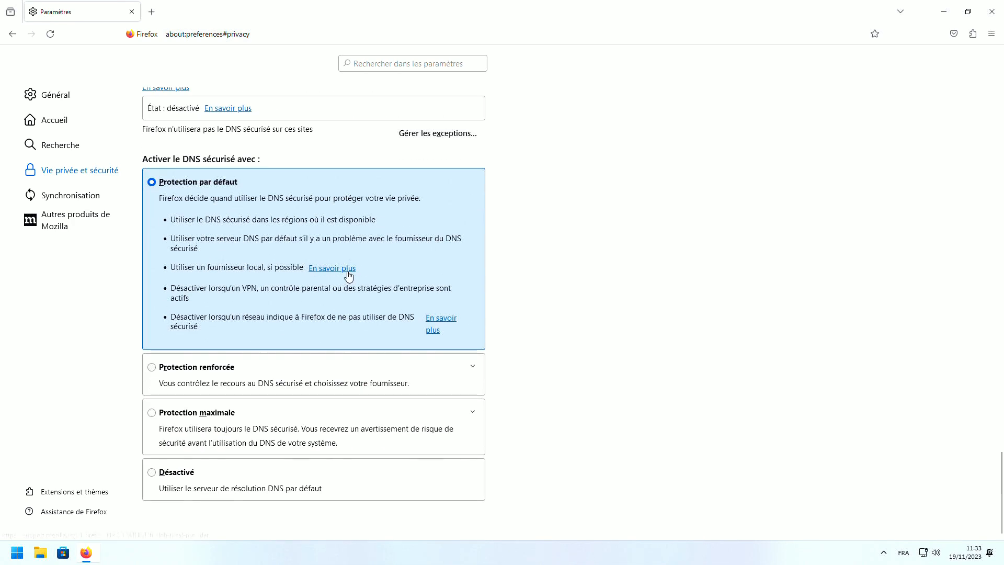
{"action": "scroll", "coordinate": [349, 275], "scroll_direction": "up", "scroll_amount": 8}
{"action": "scroll", "coordinate": [349, 274], "scroll_direction": "up", "scroll_amount": 3}
{"action": "scroll", "coordinate": [349, 275], "scroll_direction": "down", "scroll_amount": 2}
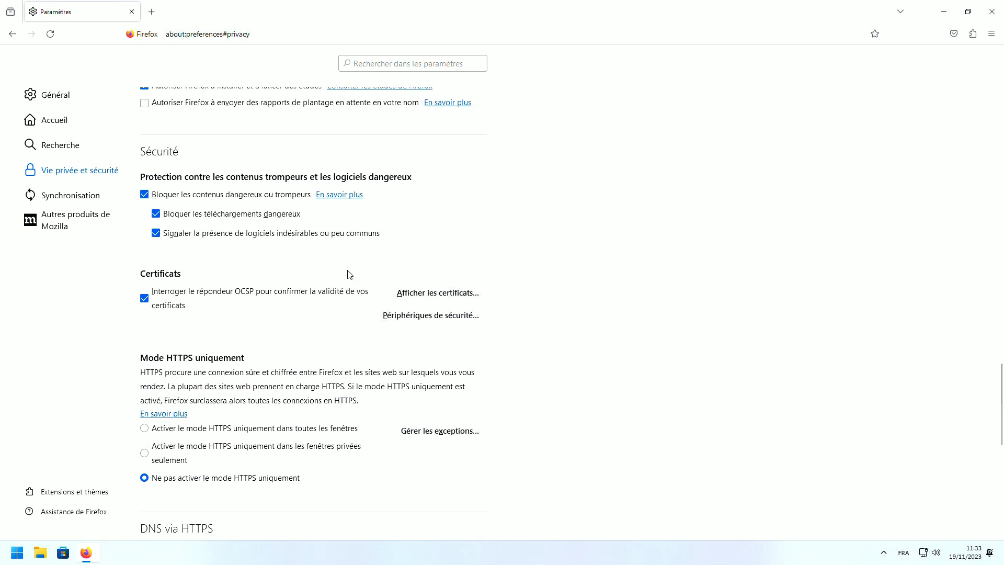
{"action": "scroll", "coordinate": [449, 249], "scroll_direction": "up", "scroll_amount": 5}
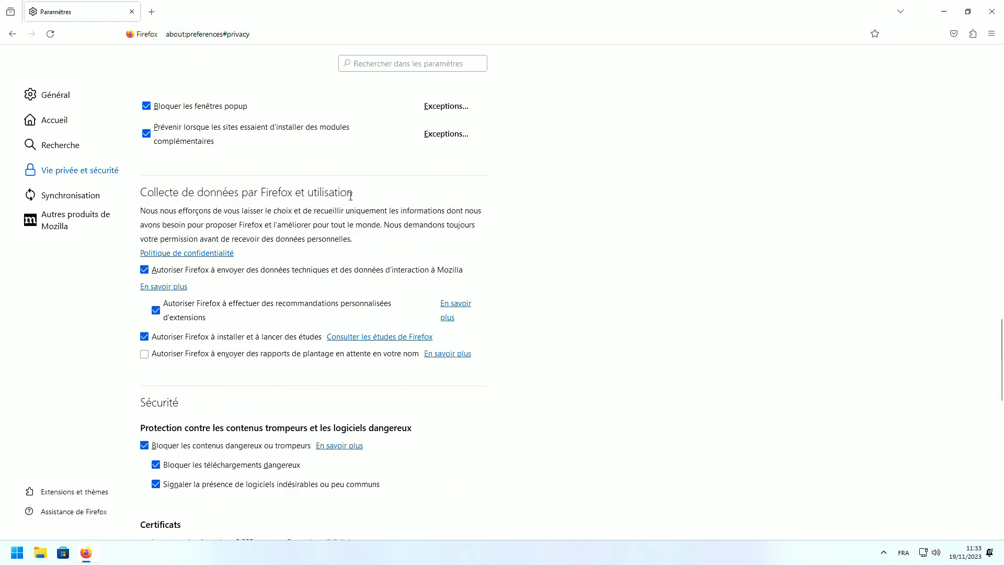
{"action": "left_click_drag", "start_coordinate": [350, 195], "coordinate": [145, 194]}
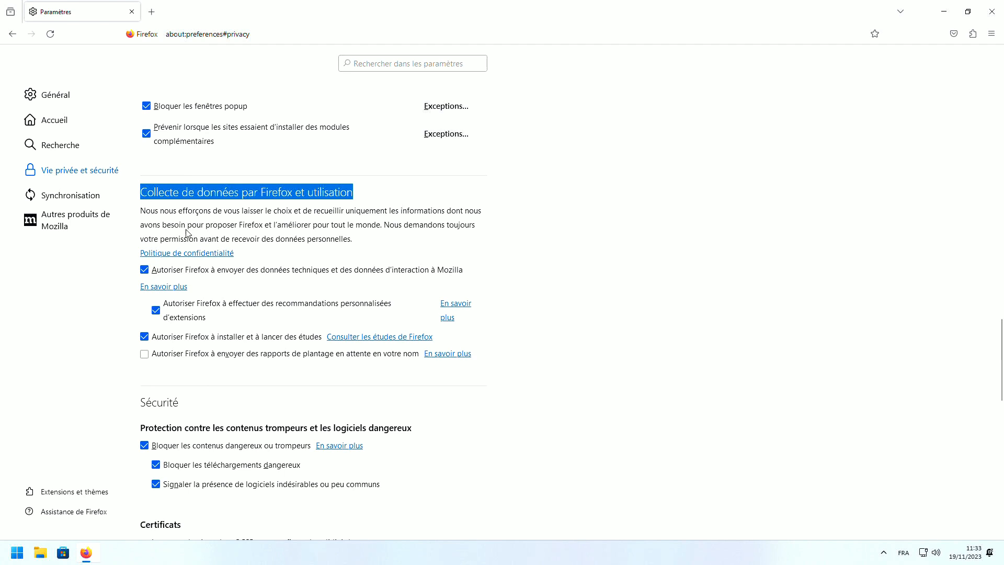
{"action": "left_click", "coordinate": [144, 269]}
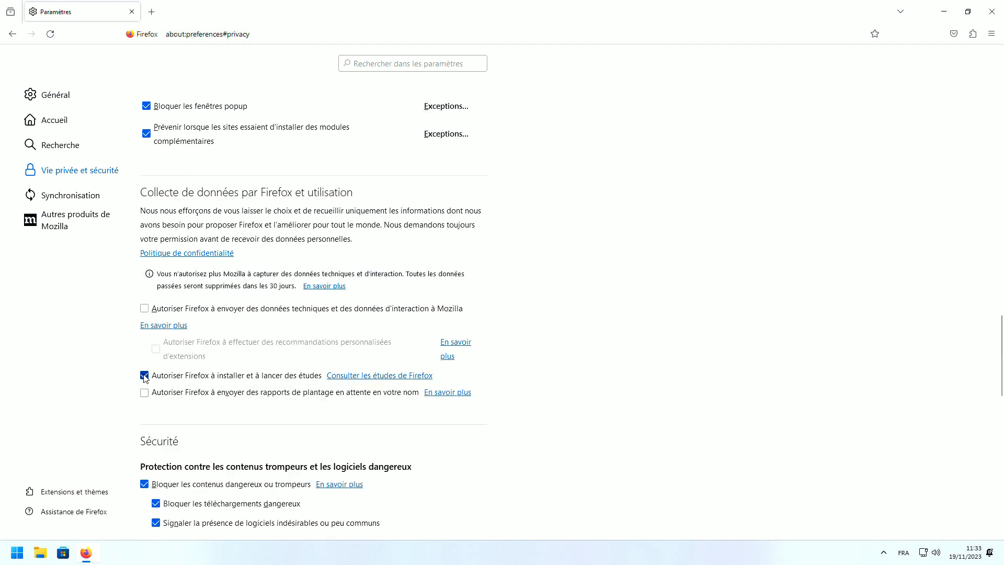
{"action": "left_click", "coordinate": [144, 376]}
Remove Pocket from the toolbar and open the add-ons manager
{"action": "right_click", "coordinate": [951, 36]}
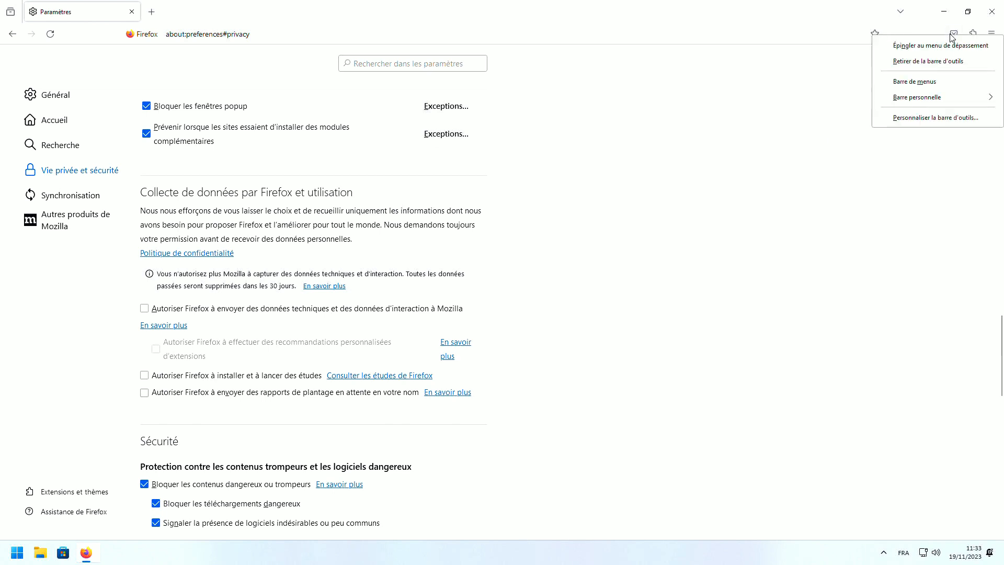
{"action": "left_click", "coordinate": [930, 62]}
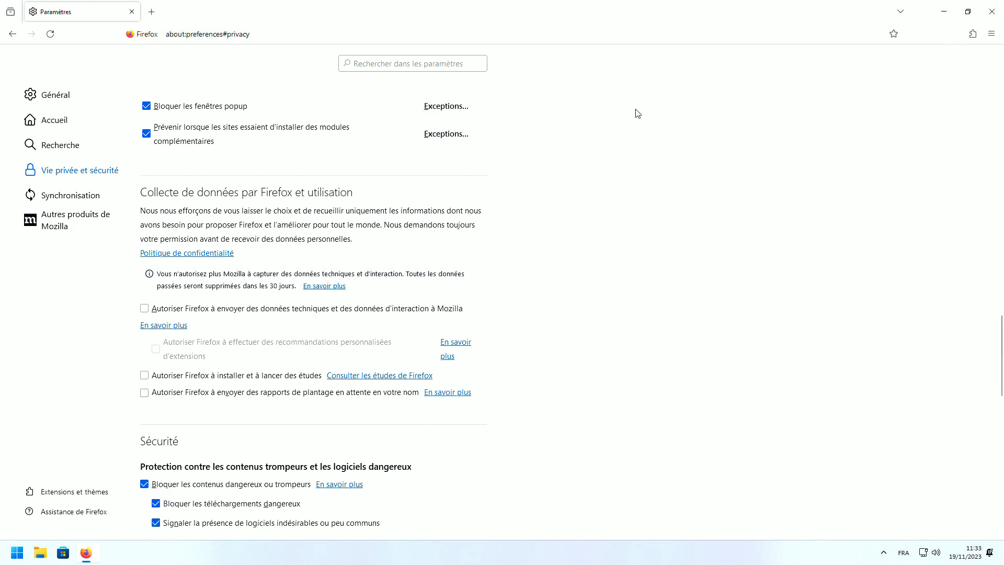
{"action": "left_click", "coordinate": [972, 34]}
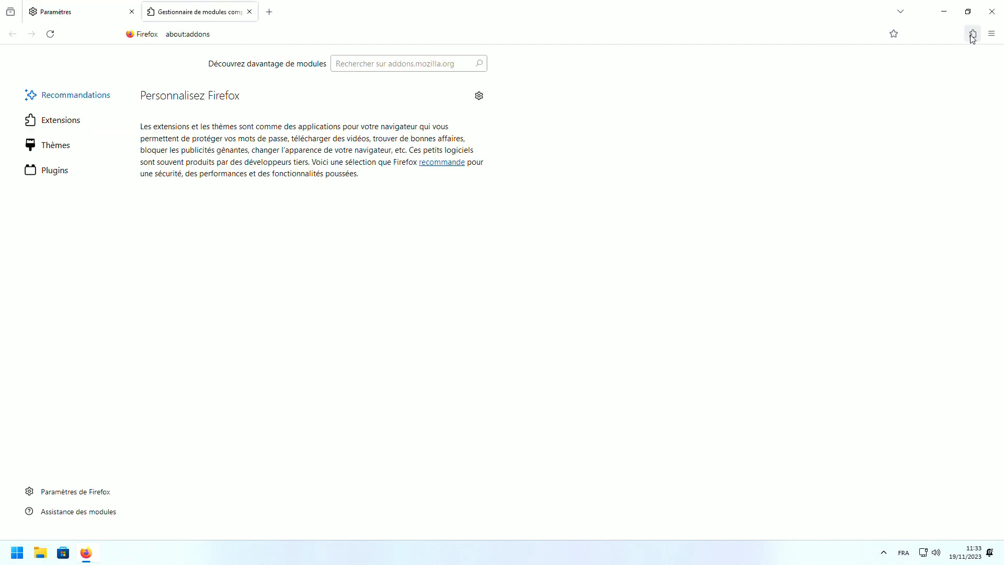
Close the Paramètres tab and search addons.mozilla.org for 'ublock origin'
{"action": "left_click", "coordinate": [130, 12]}
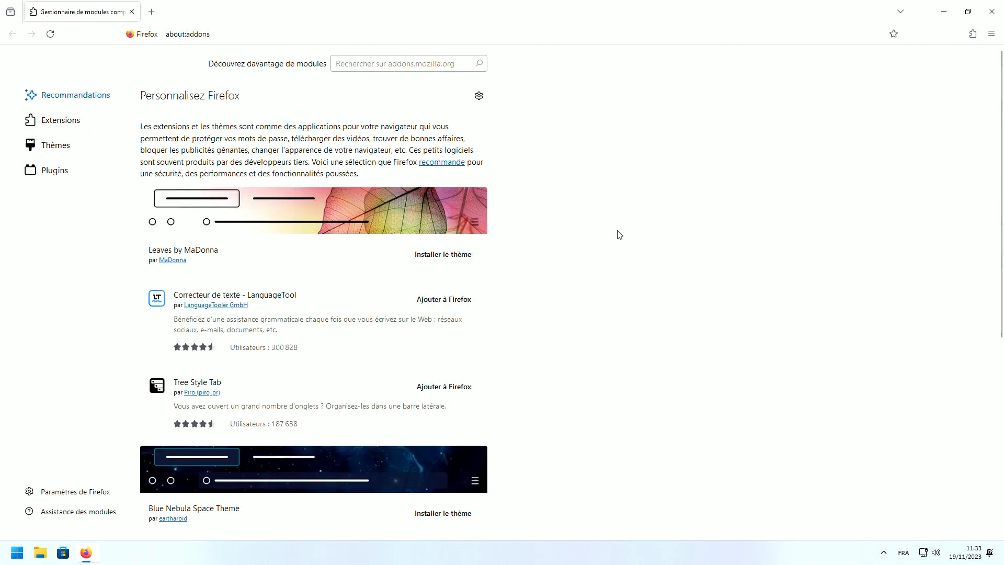
{"action": "scroll", "coordinate": [606, 238], "scroll_direction": "down", "scroll_amount": 5}
{"action": "scroll", "coordinate": [563, 277], "scroll_direction": "up", "scroll_amount": 5}
{"action": "left_click", "coordinate": [350, 68]}
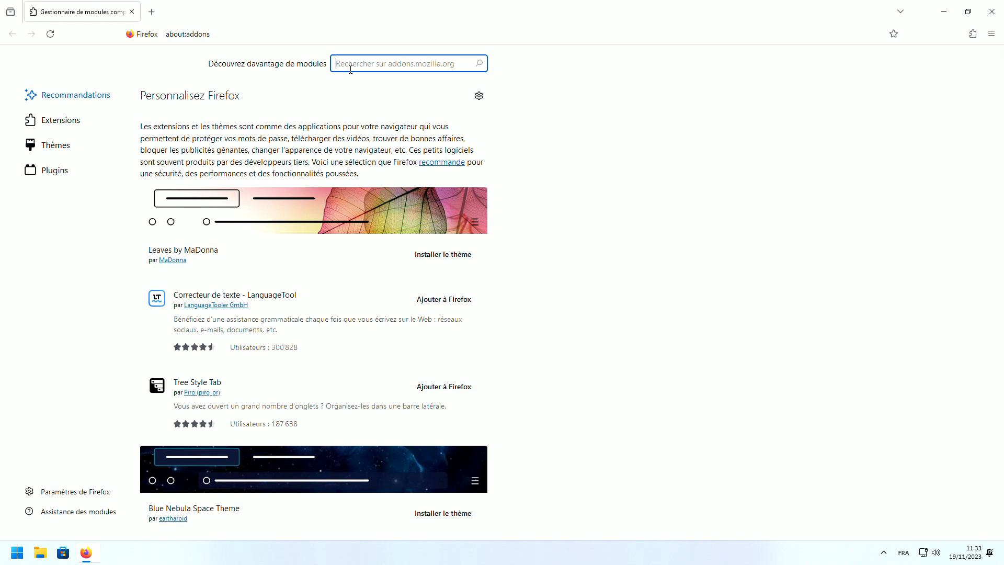
{"action": "type", "text": "ublo"}
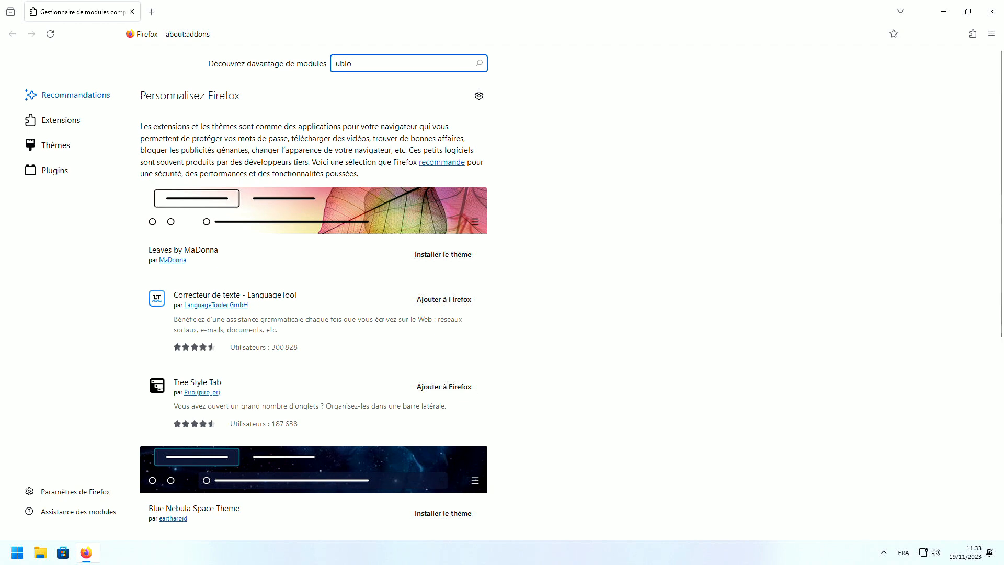
{"action": "type", "text": "ck origin"}
{"action": "key", "text": "Return"}
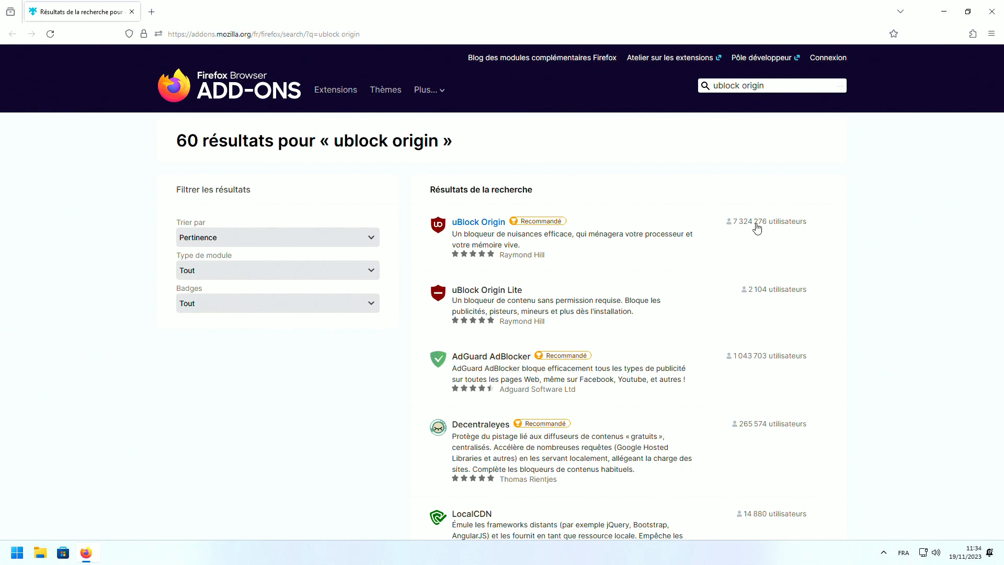
Install uBlock Origin with private-window access, then open its dashboard from the toolbar panel
{"action": "left_click", "coordinate": [535, 231]}
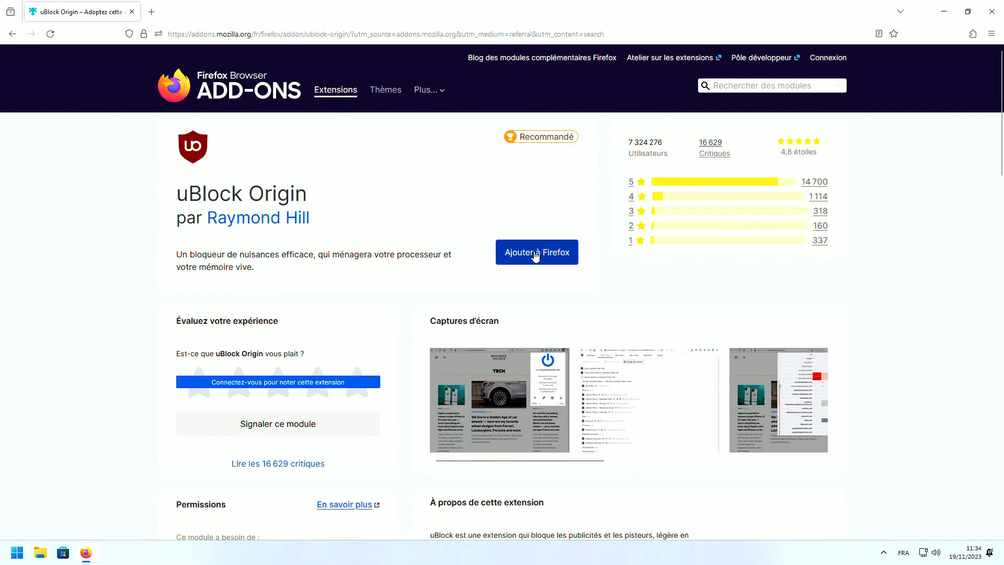
{"action": "left_click", "coordinate": [534, 254]}
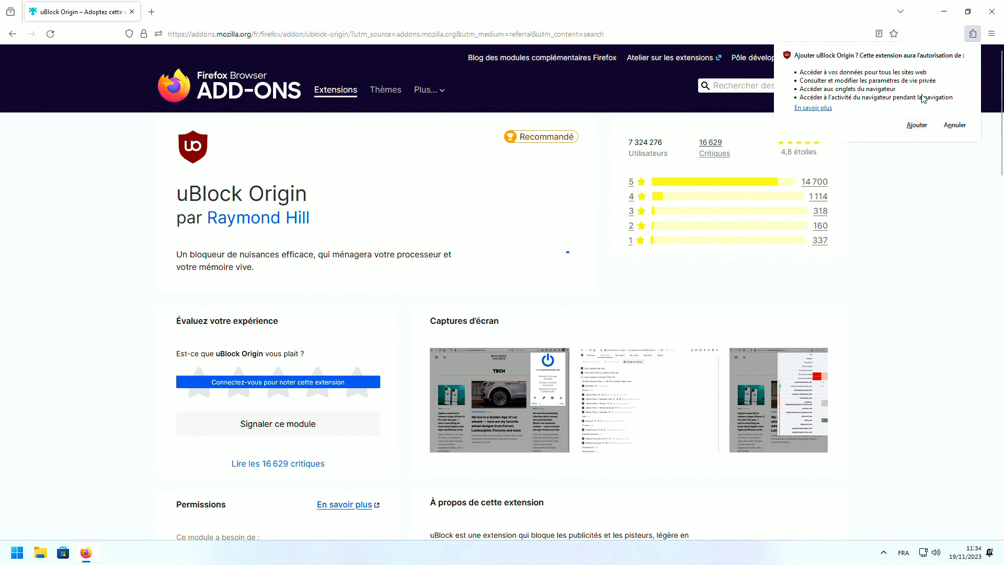
{"action": "left_click", "coordinate": [917, 125]}
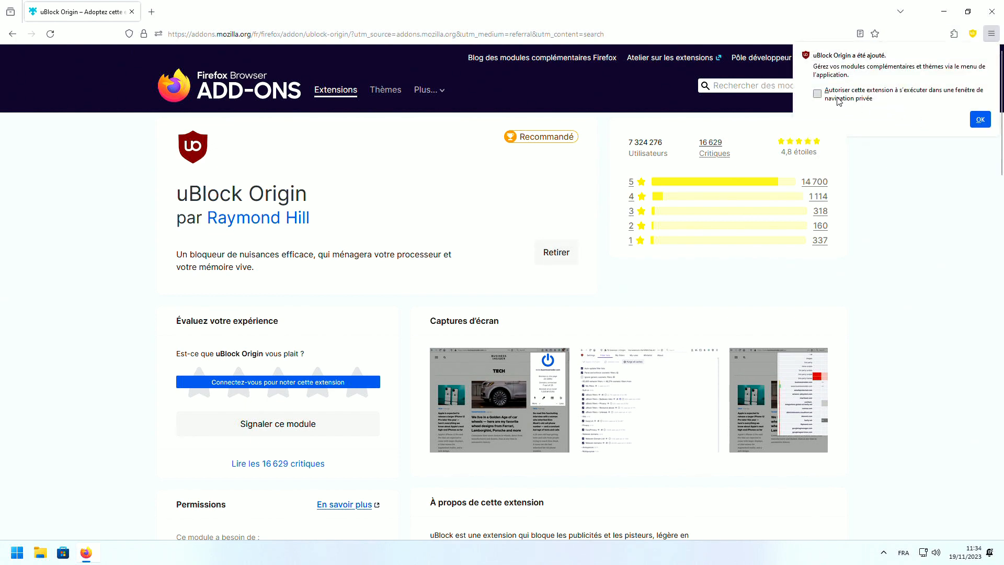
{"action": "left_click", "coordinate": [839, 100]}
{"action": "left_click", "coordinate": [980, 119]}
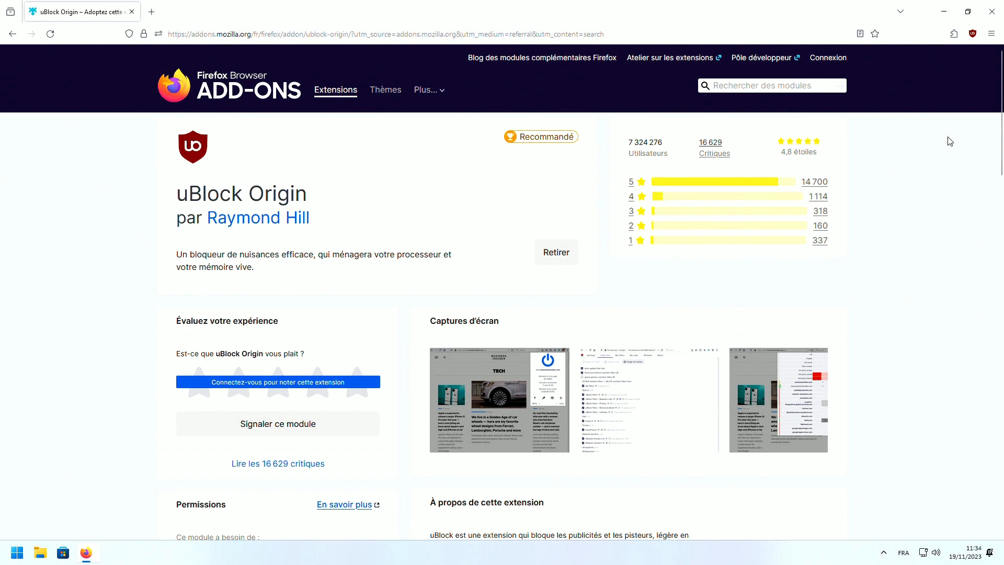
{"action": "left_click", "coordinate": [972, 35]}
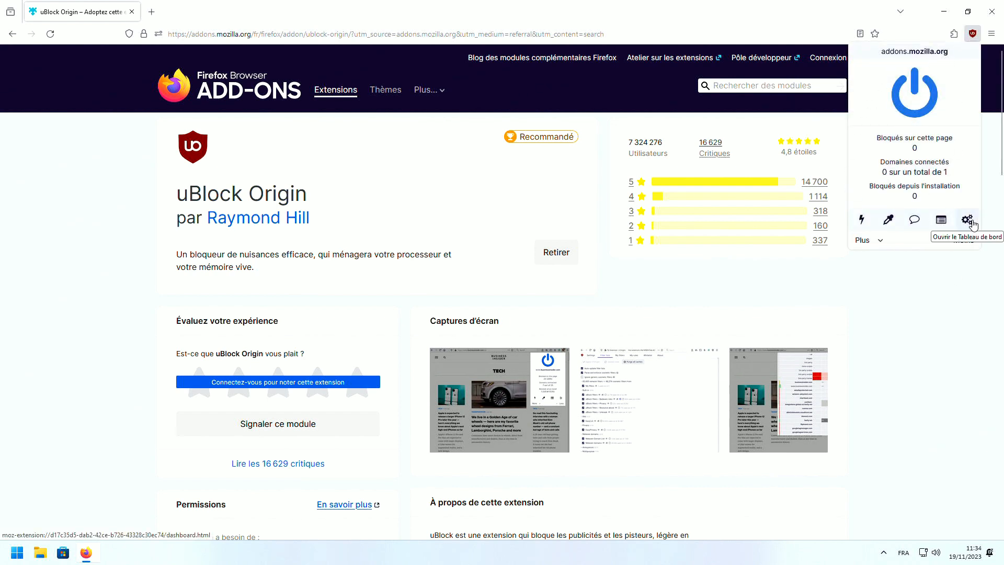
{"action": "left_click", "coordinate": [972, 223]}
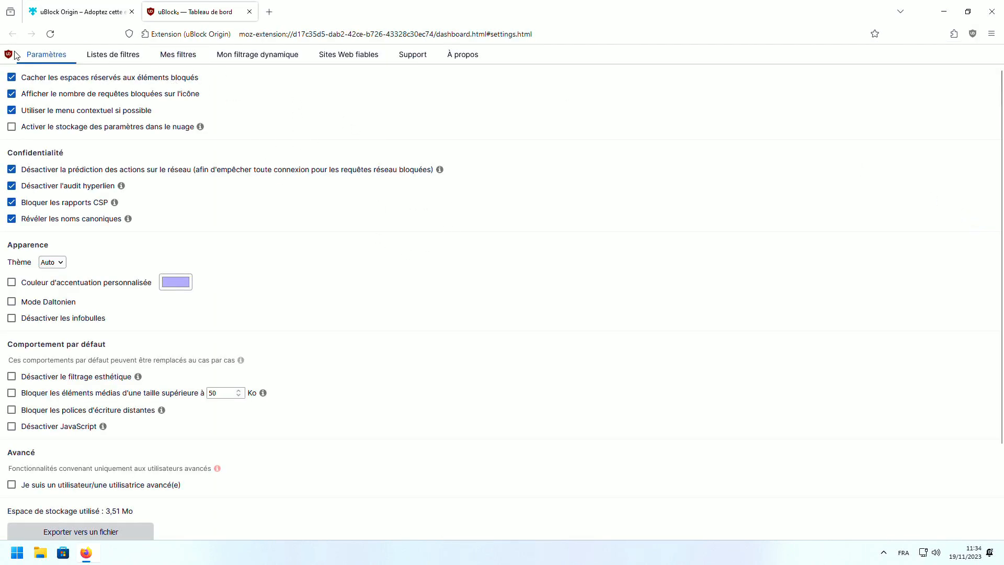
Update all uBlock Origin filter lists now from the Listes de filtres page
{"action": "left_click", "coordinate": [97, 60]}
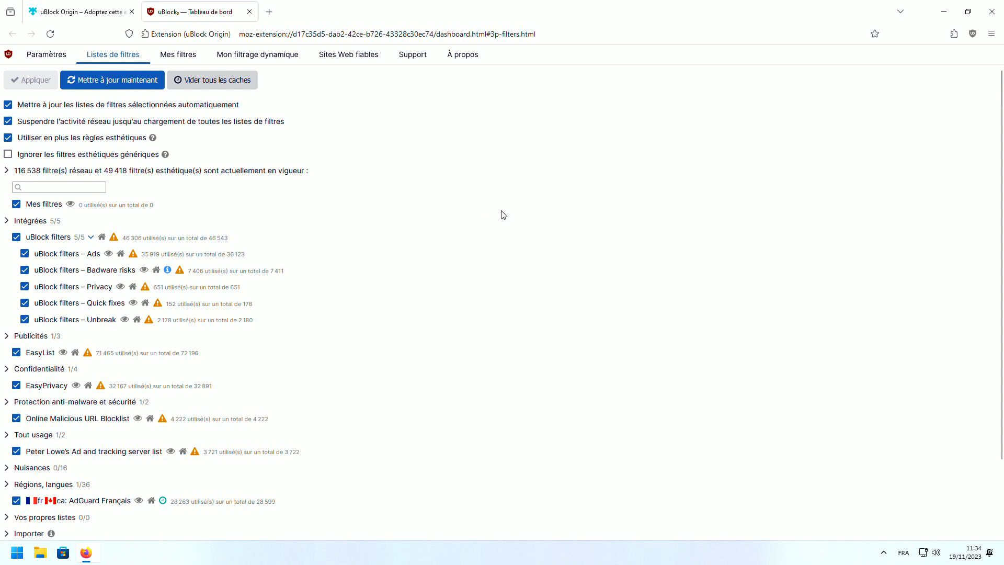
{"action": "left_click", "coordinate": [136, 80]}
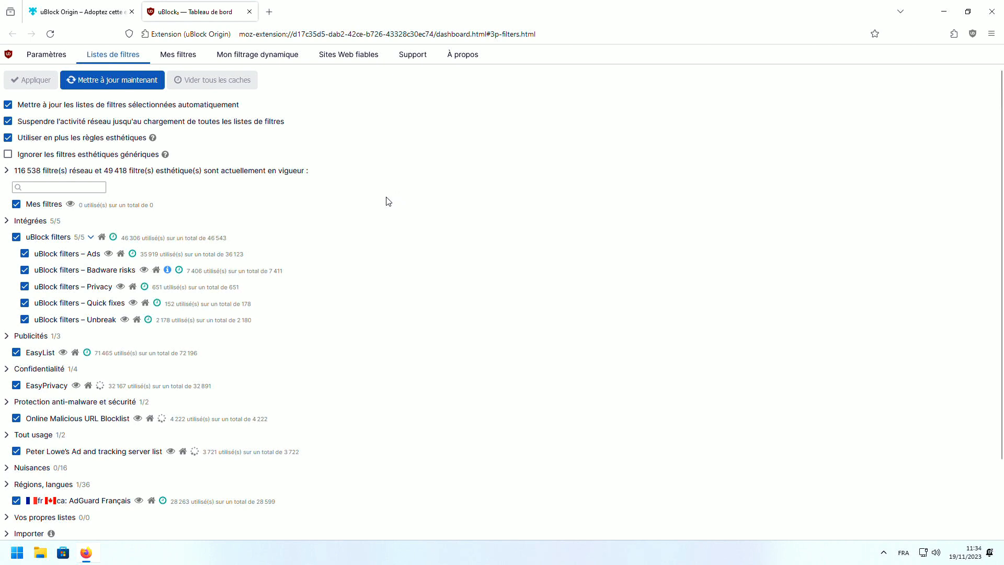
{"action": "scroll", "coordinate": [388, 201], "scroll_direction": "down", "scroll_amount": 3}
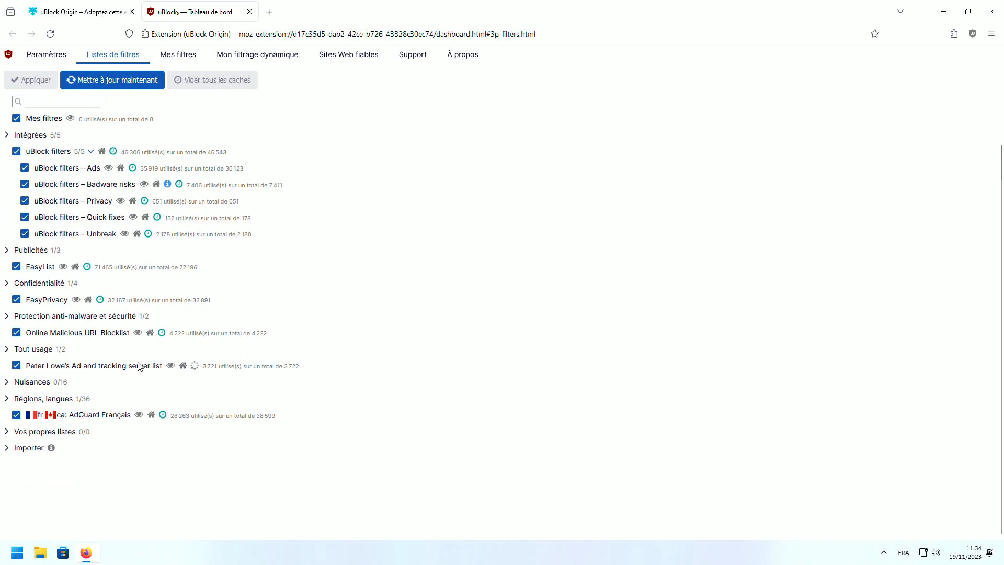
Enable EasyList – Annoyances and uBlock filters – Annoyances, apply them, and close the dashboard
{"action": "left_click", "coordinate": [16, 379]}
{"action": "scroll", "coordinate": [134, 402], "scroll_direction": "down", "scroll_amount": 5}
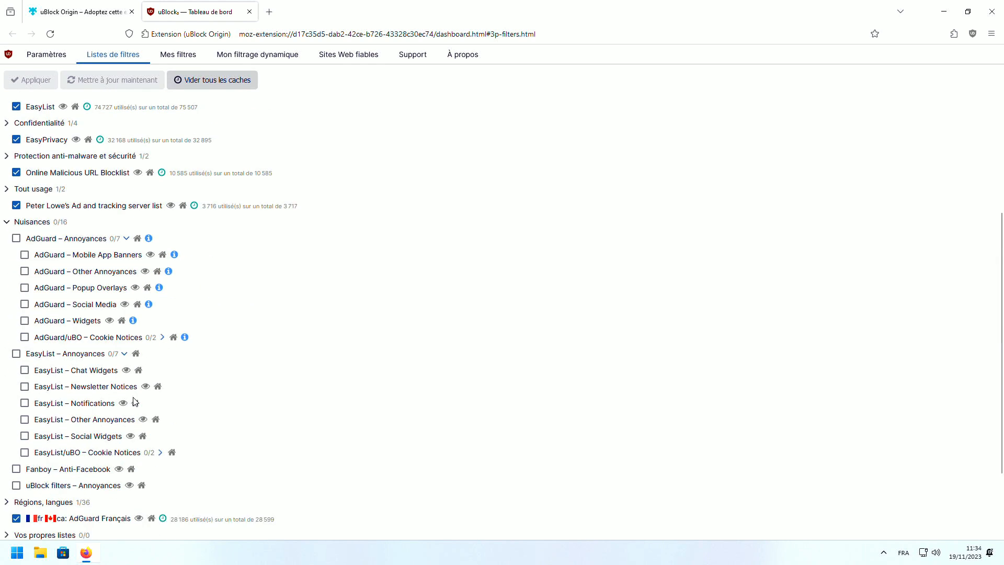
{"action": "left_click", "coordinate": [17, 353]}
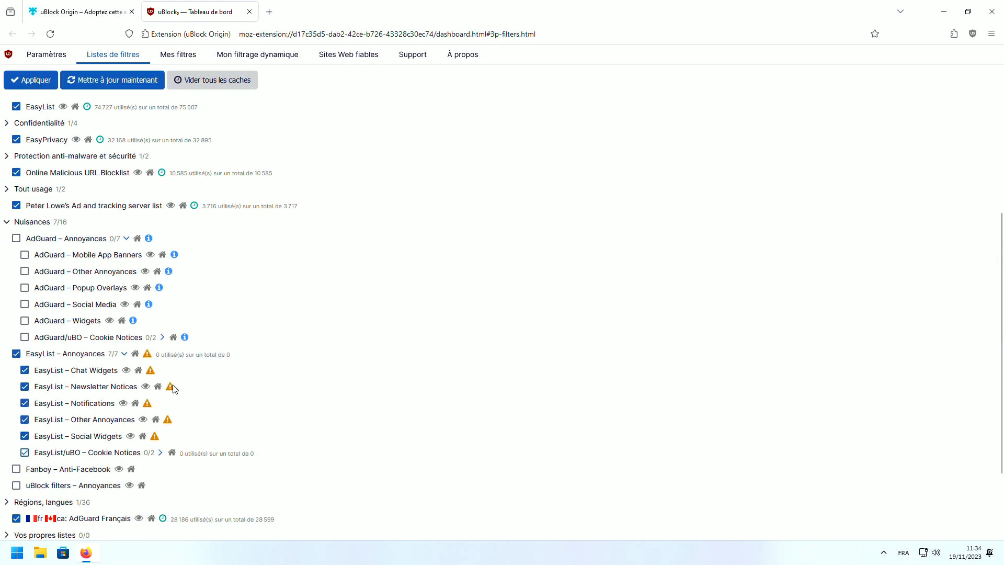
{"action": "left_click", "coordinate": [16, 485]}
{"action": "left_click", "coordinate": [160, 453]}
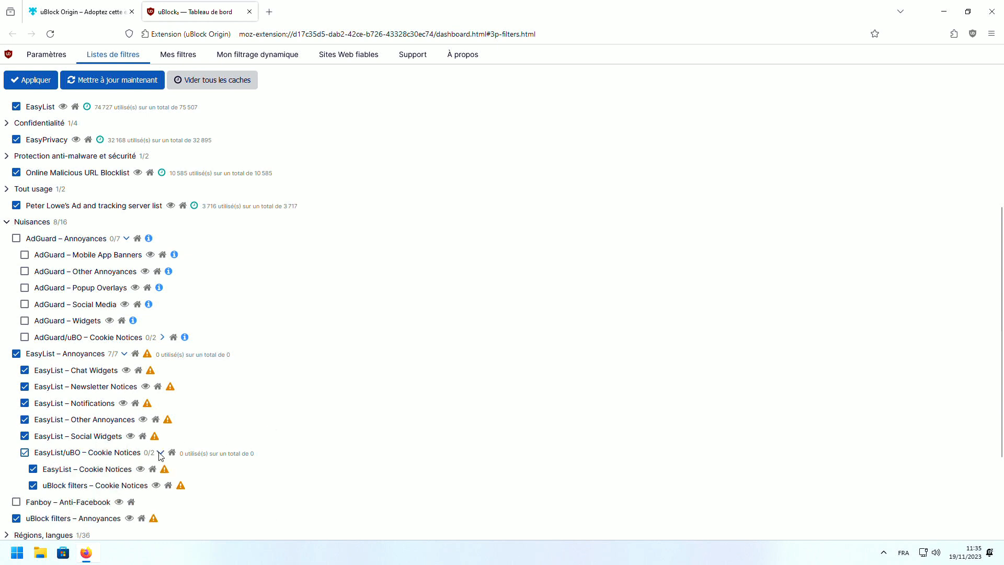
{"action": "left_click", "coordinate": [42, 81]}
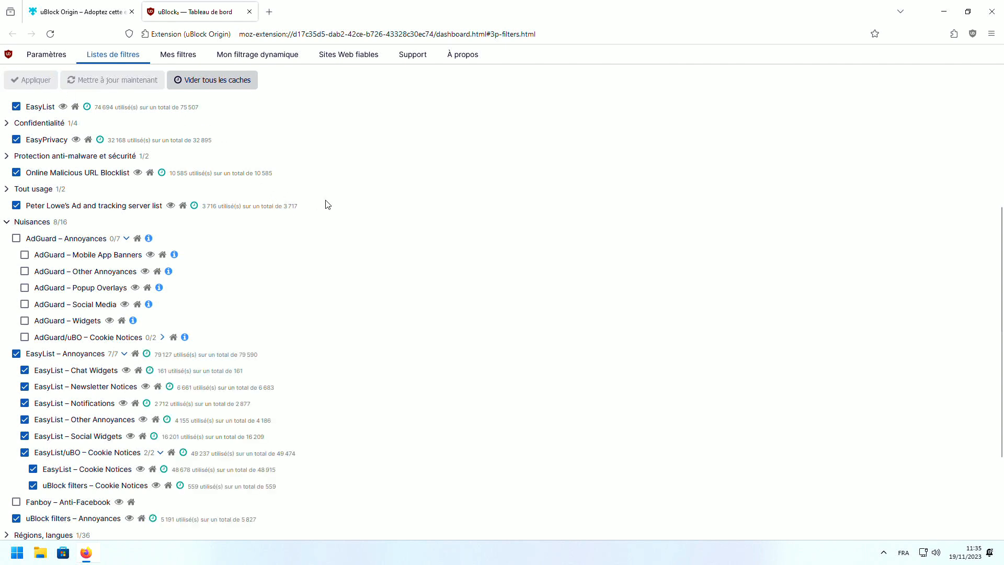
{"action": "scroll", "coordinate": [328, 204], "scroll_direction": "down", "scroll_amount": 3}
{"action": "scroll", "coordinate": [328, 204], "scroll_direction": "up", "scroll_amount": 5}
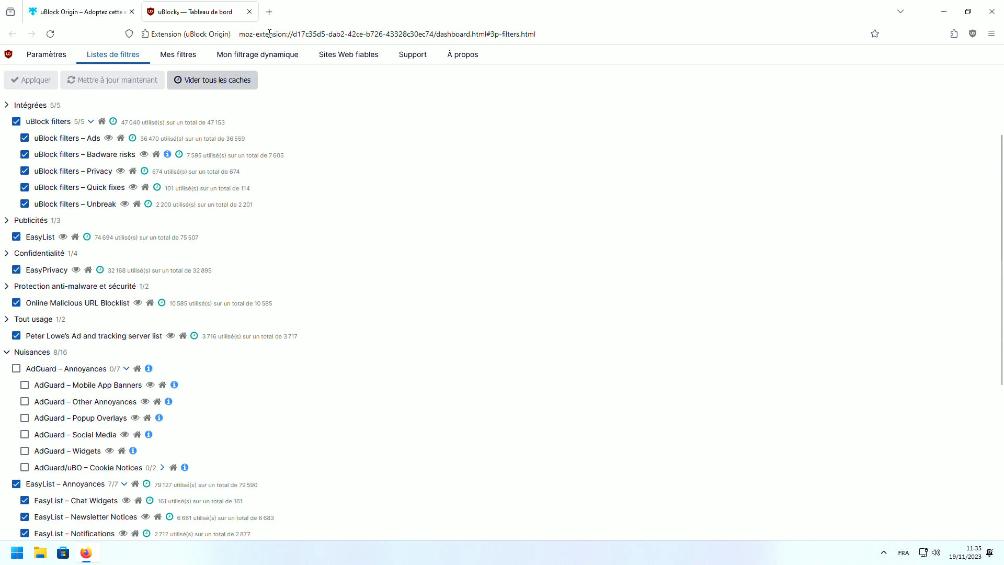
{"action": "left_click", "coordinate": [249, 11]}
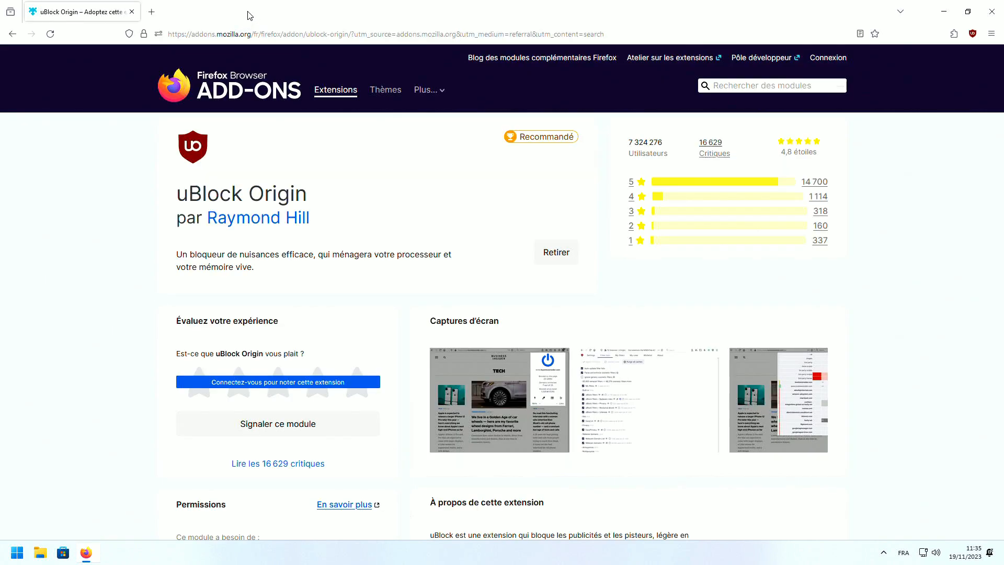
Search the web for 'chris titus tool' and open The Ultimate Windows Utility page, declining translation
{"action": "left_click", "coordinate": [152, 12]}
{"action": "type", "text": "c"}
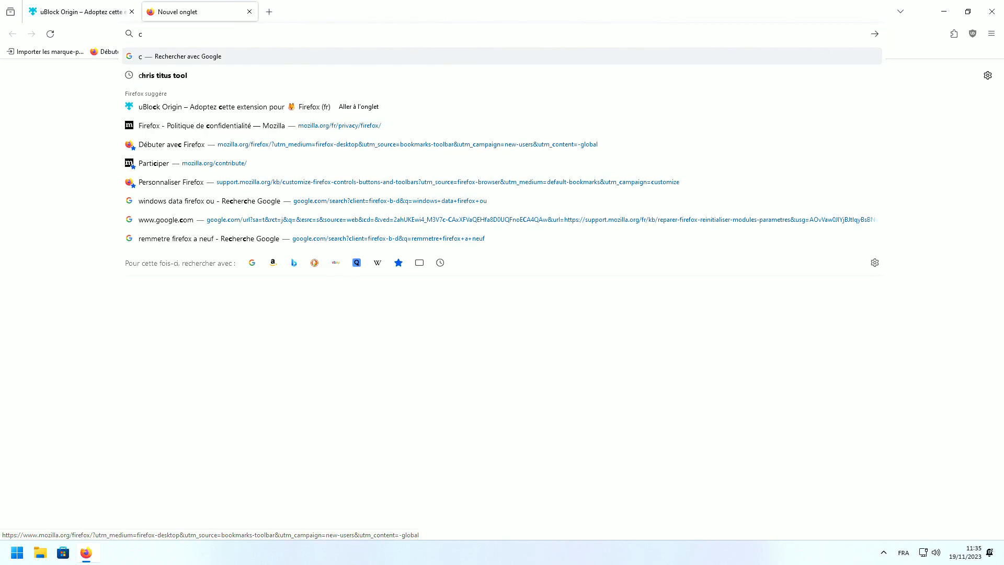
{"action": "type", "text": "hris titus tool"}
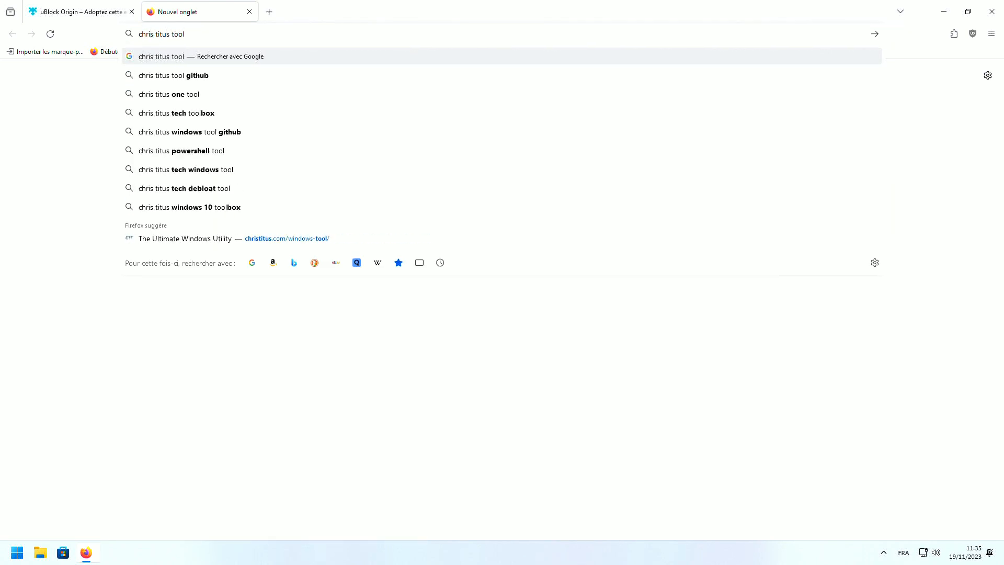
{"action": "key", "text": "Return"}
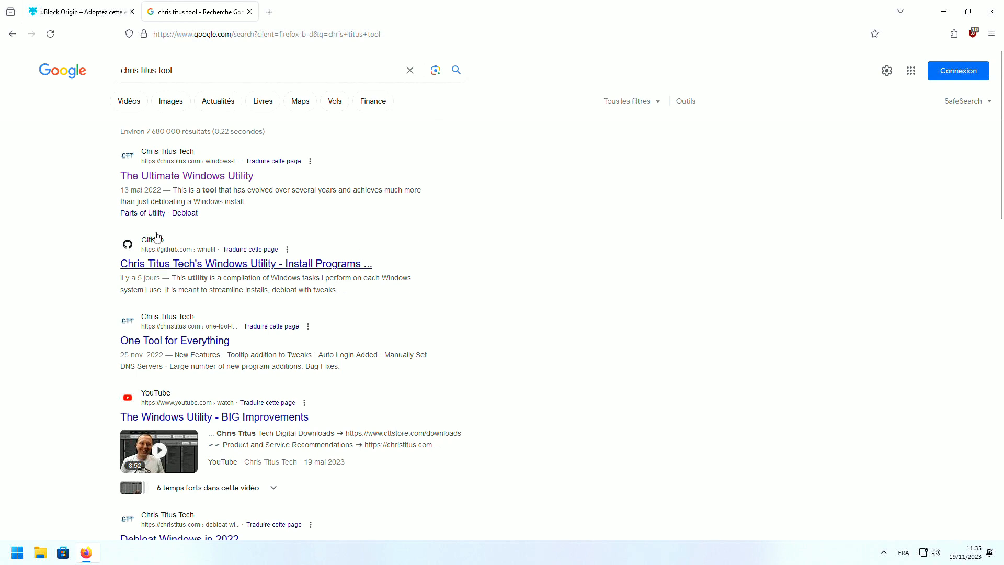
{"action": "left_click", "coordinate": [172, 176]}
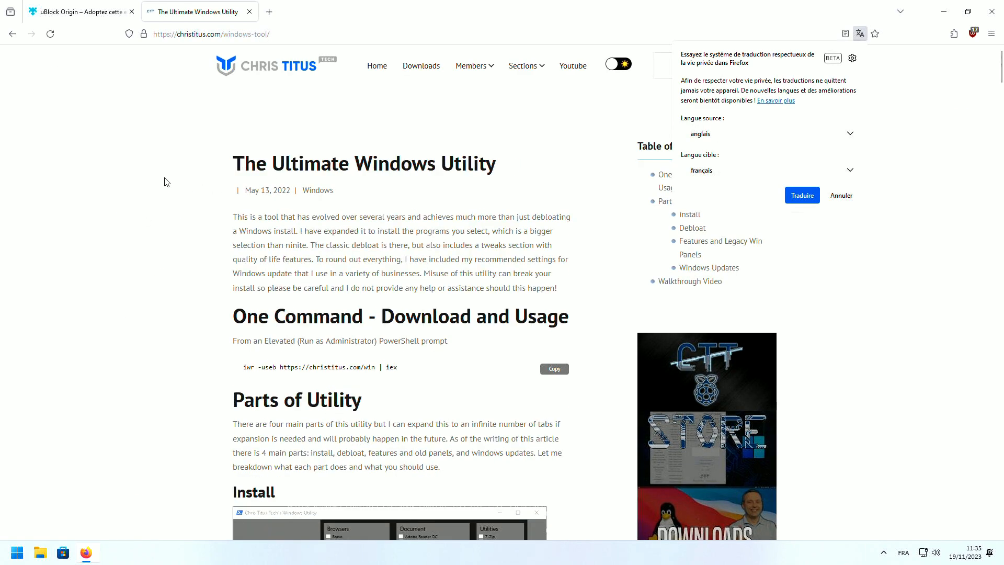
{"action": "left_click", "coordinate": [840, 196]}
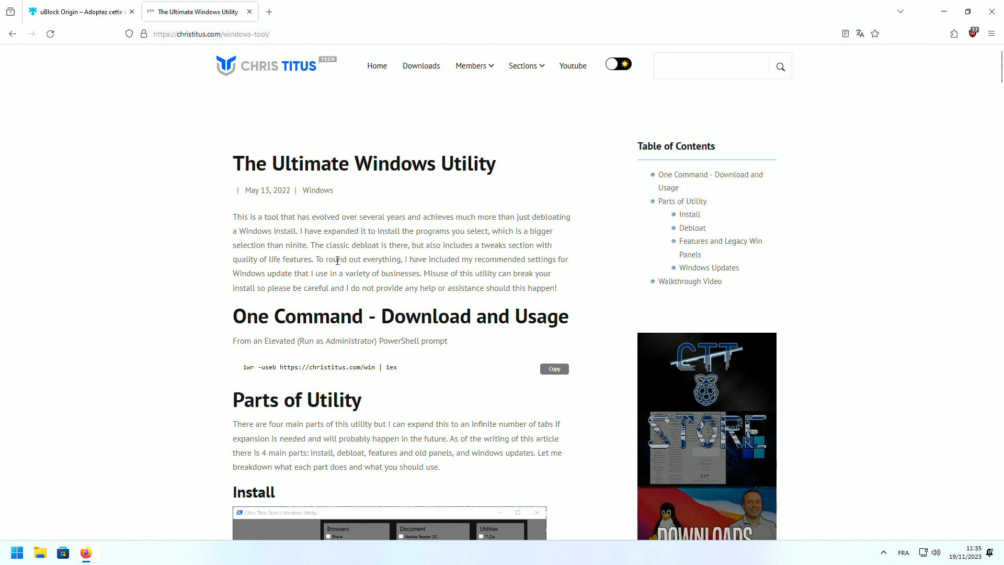
{"action": "scroll", "coordinate": [398, 264], "scroll_direction": "down", "scroll_amount": 3}
{"action": "scroll", "coordinate": [401, 264], "scroll_direction": "up", "scroll_amount": 3}
Turn off uBlock Origin on christitus.com, then close the Ultimate Windows Utility tab
{"action": "left_click", "coordinate": [973, 34]}
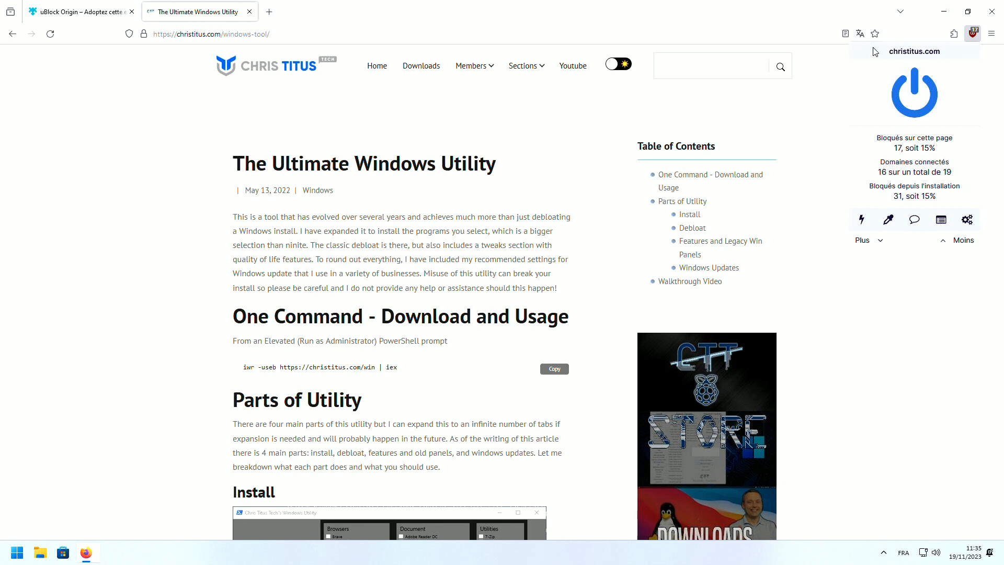
{"action": "left_click_drag", "start_coordinate": [889, 52], "coordinate": [934, 53]}
{"action": "left_click", "coordinate": [916, 104]}
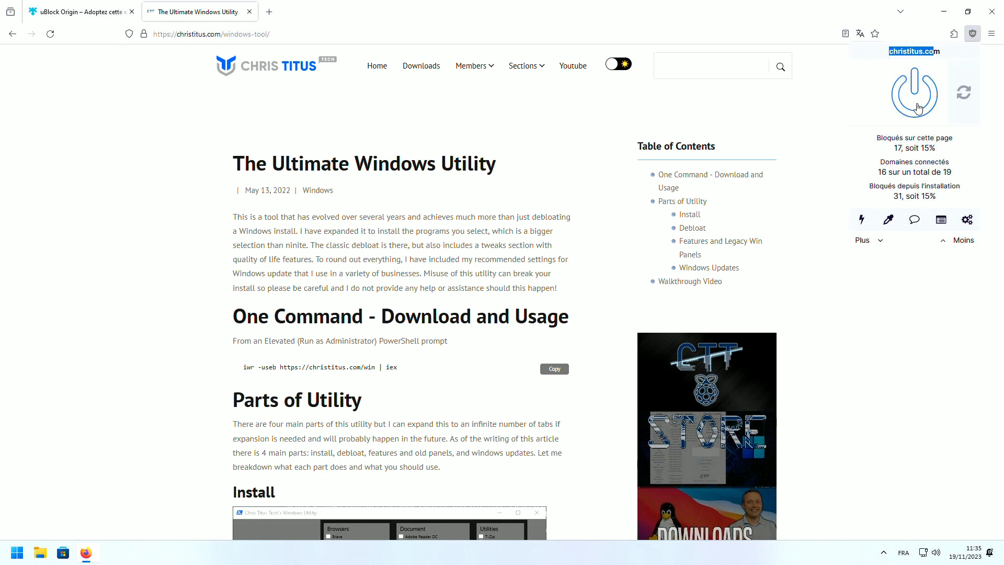
{"action": "left_click", "coordinate": [831, 142]}
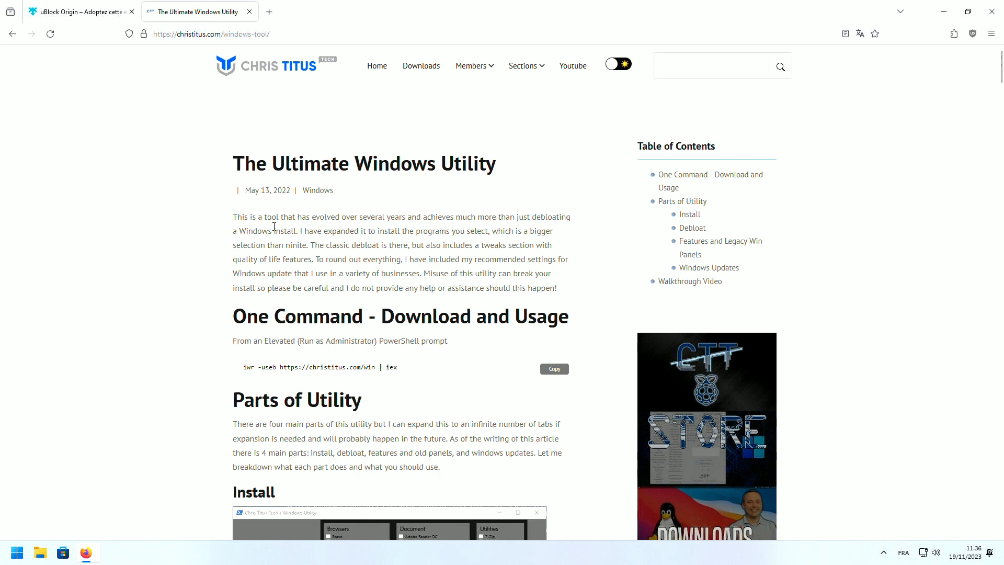
{"action": "left_click", "coordinate": [249, 11]}
Search the add-ons site for 'sponsor bloc' and install SponsorBlock for YouTube
{"action": "left_click", "coordinate": [722, 87]}
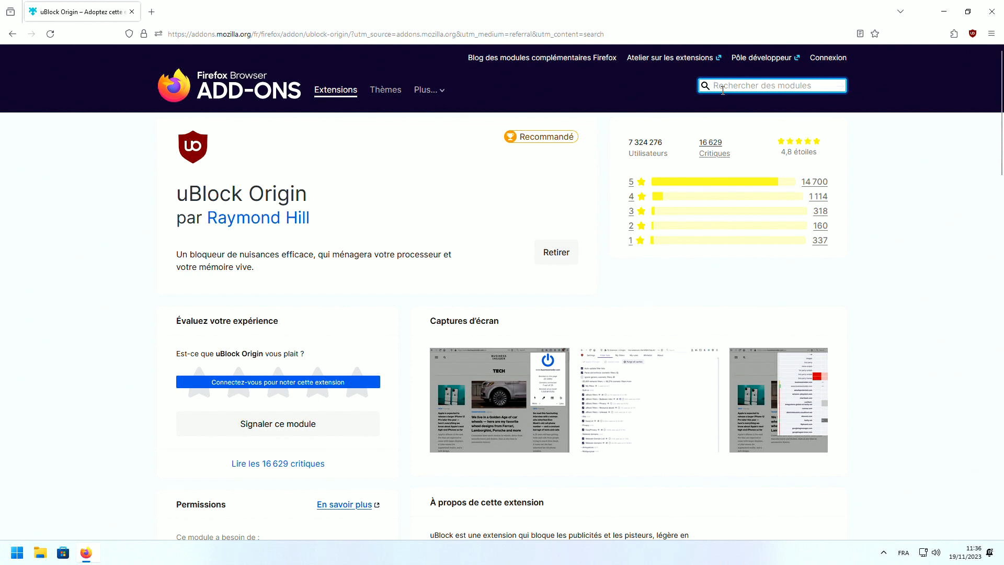
{"action": "type", "text": "sponsor"}
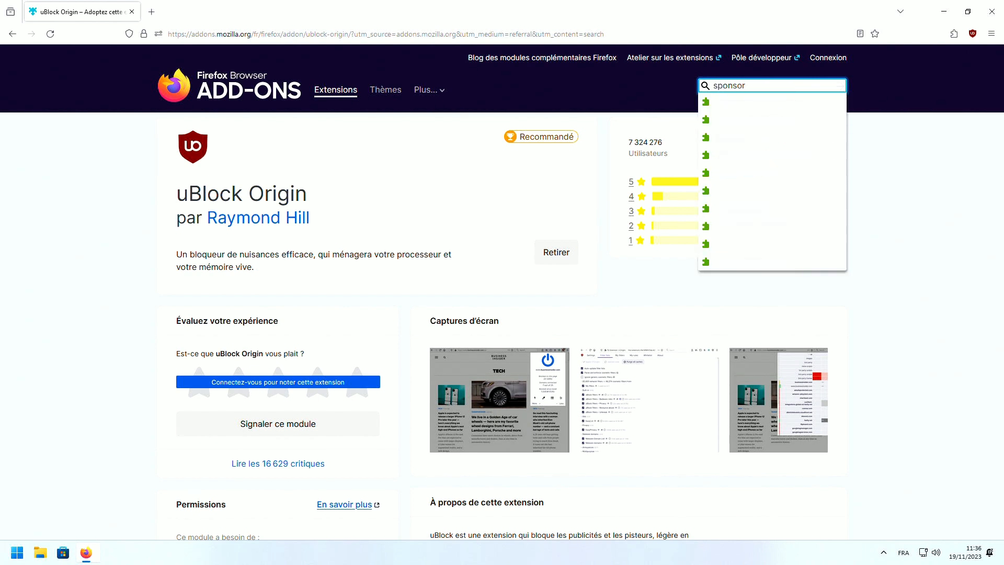
{"action": "type", "text": " bloc"}
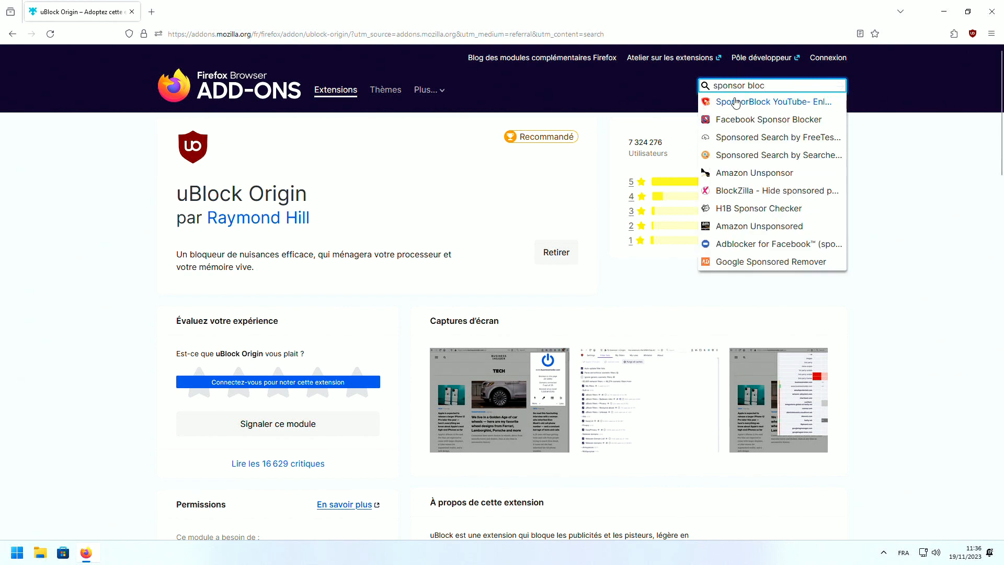
{"action": "left_click", "coordinate": [736, 102]}
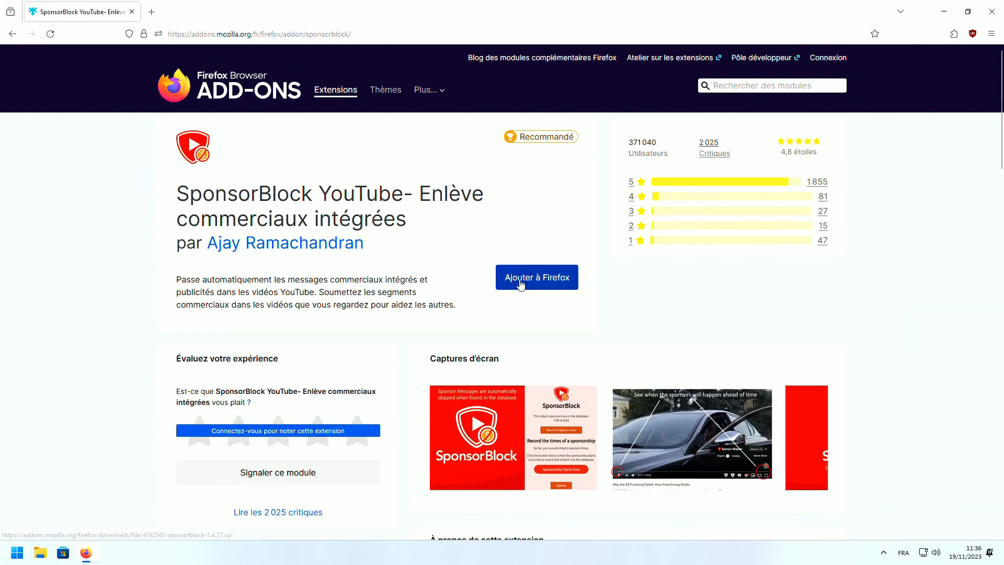
{"action": "left_click", "coordinate": [520, 284]}
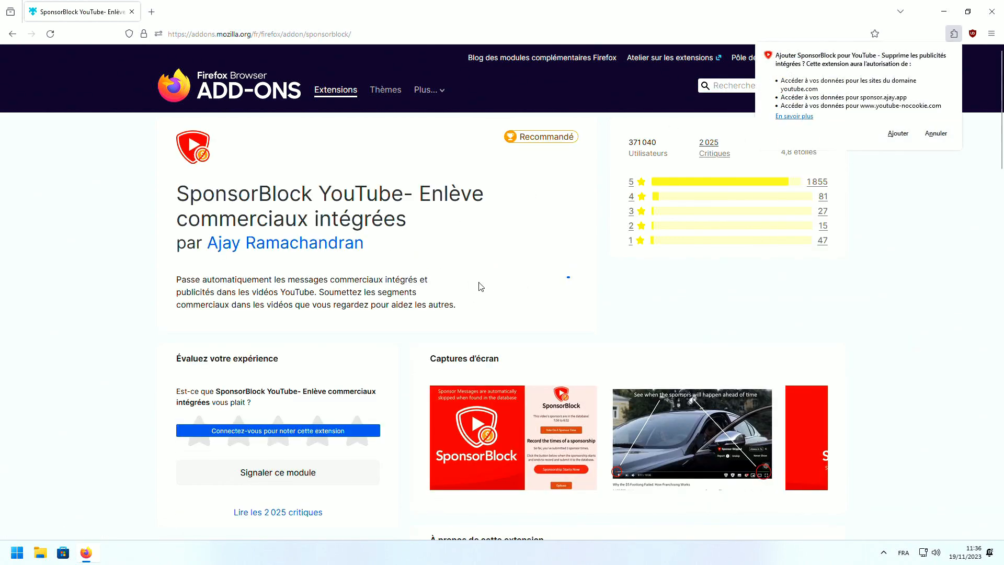
{"action": "left_click", "coordinate": [898, 134]}
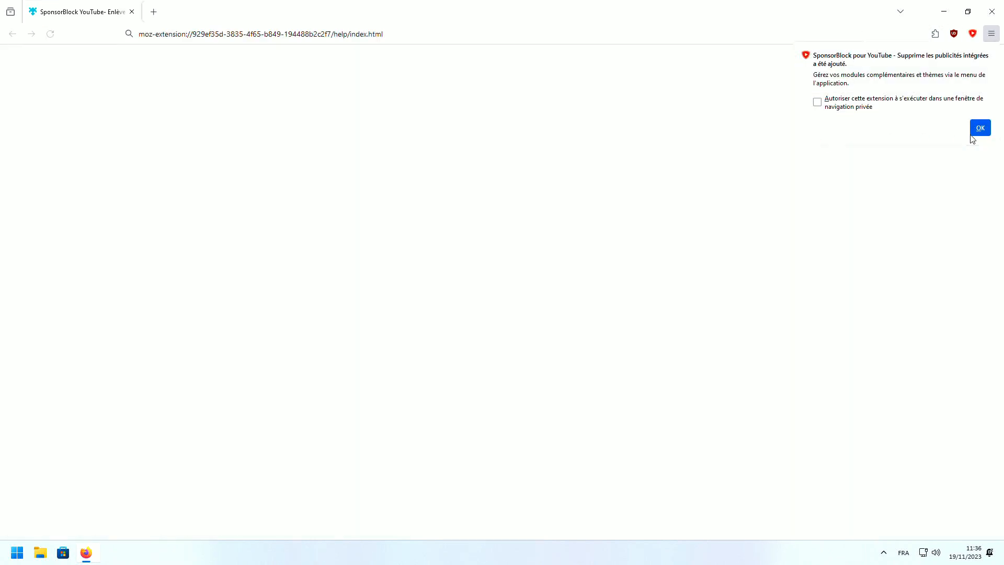
{"action": "left_click", "coordinate": [972, 132]}
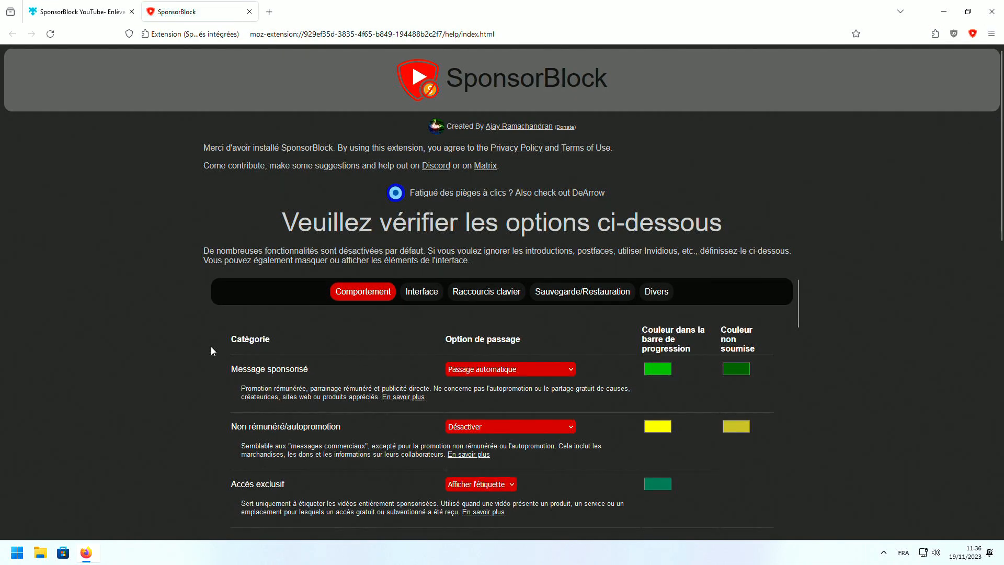
Review SponsorBlock's skip category options, including sponsored messages, then close its options page
{"action": "scroll", "coordinate": [211, 346], "scroll_direction": "down", "scroll_amount": 2}
{"action": "scroll", "coordinate": [212, 346], "scroll_direction": "up", "scroll_amount": 2}
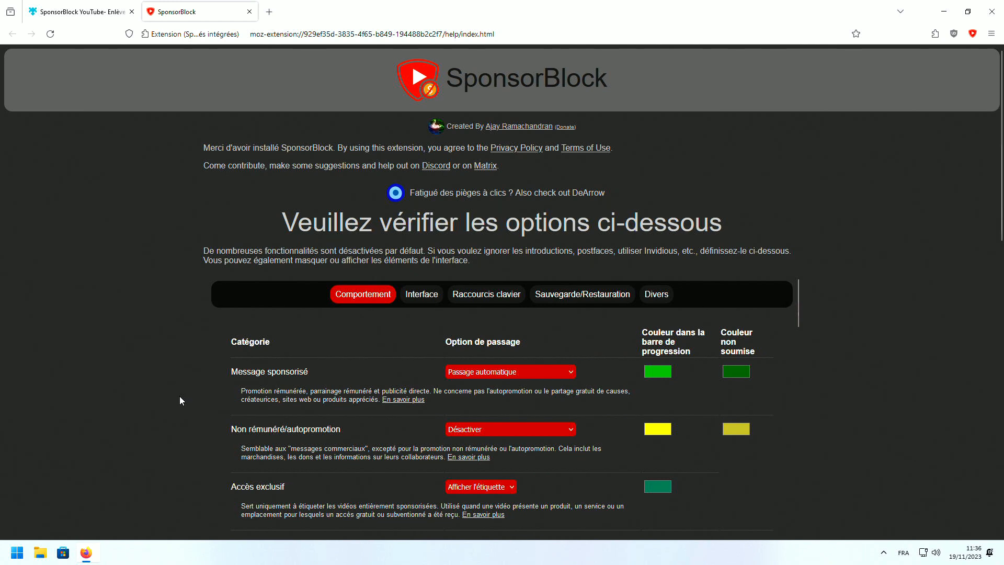
{"action": "left_click_drag", "start_coordinate": [243, 370], "coordinate": [313, 372]}
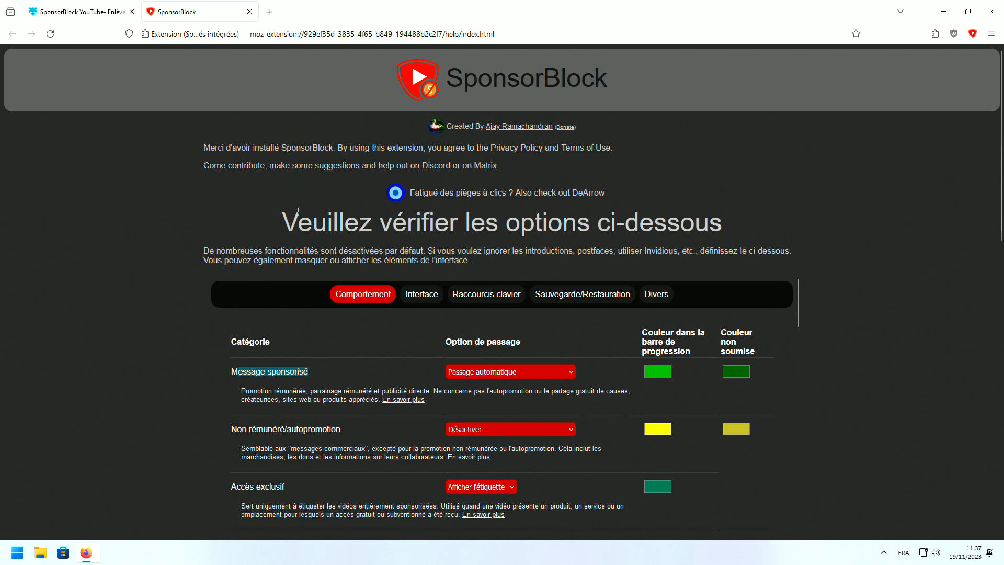
{"action": "left_click", "coordinate": [250, 12]}
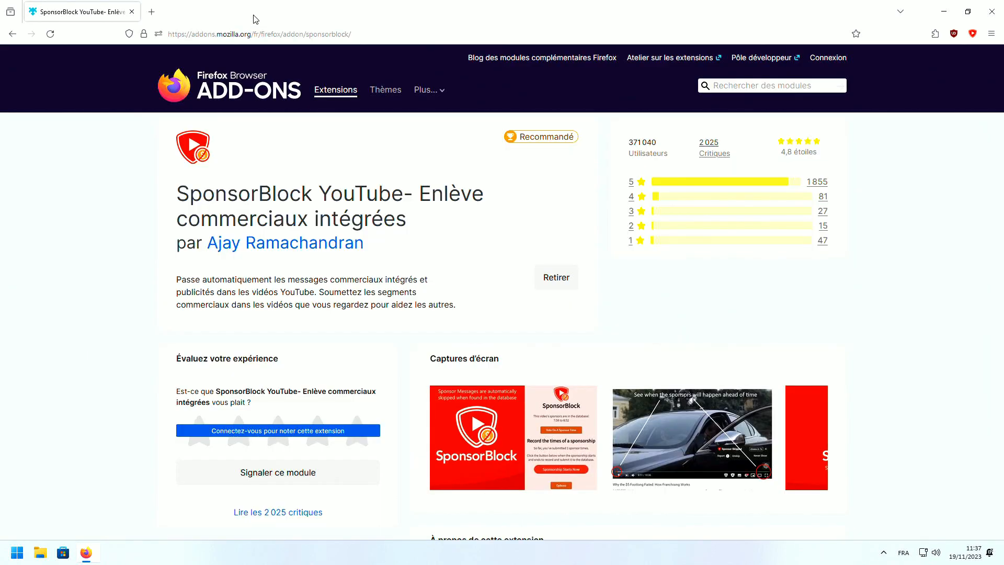
Go to youtube.com
{"action": "left_click", "coordinate": [251, 33]}
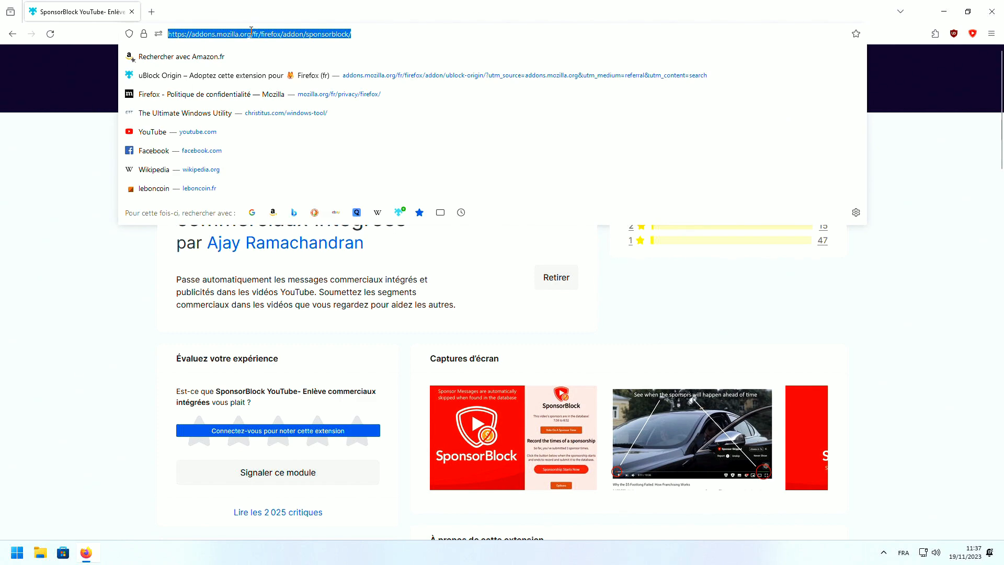
{"action": "type", "text": "youtube.com"}
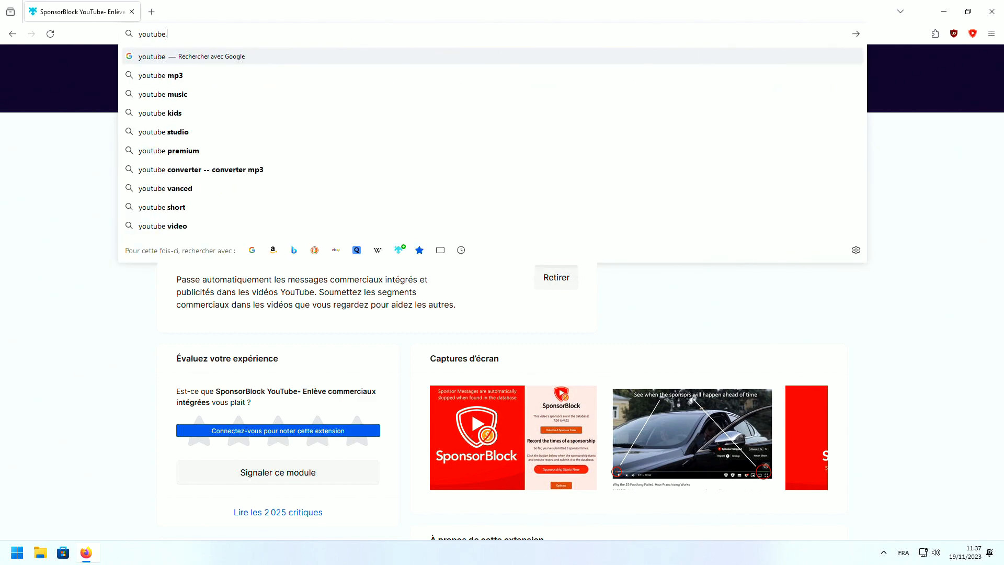
{"action": "key", "text": "Return"}
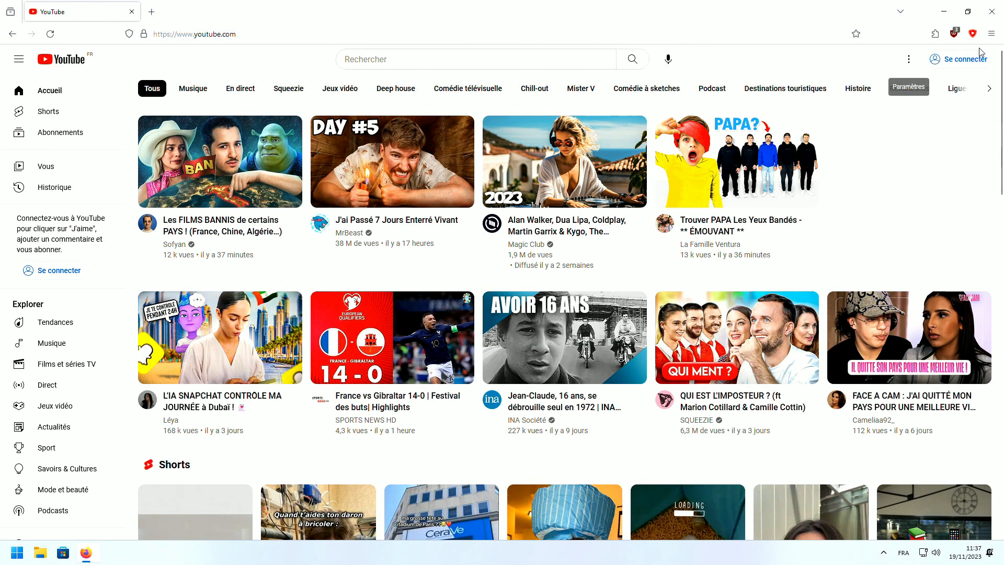
Open the Mozilla account sign-in page from Firefox's menu and close the YouTube tab without signing in
{"action": "left_click", "coordinate": [992, 34]}
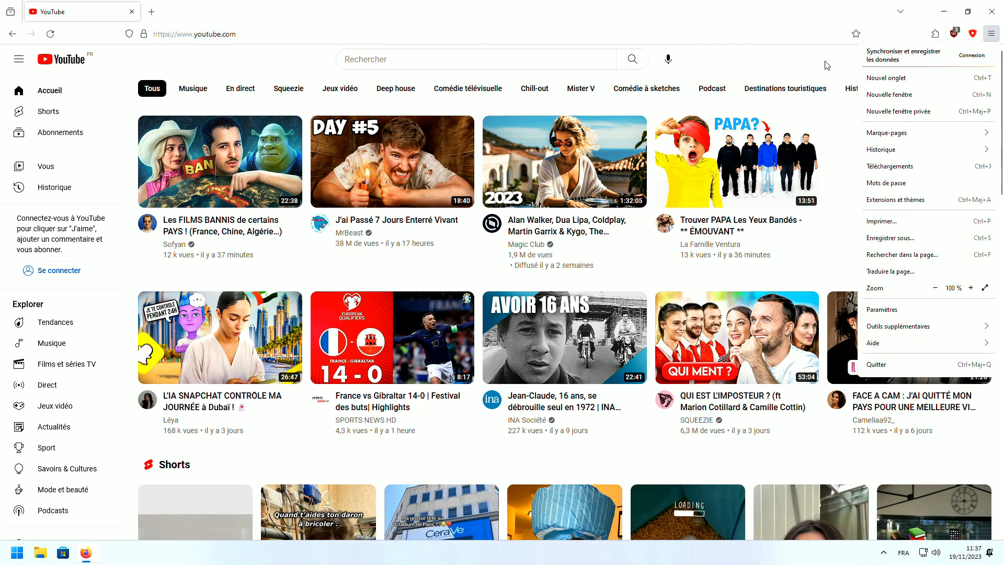
{"action": "left_click", "coordinate": [972, 55]}
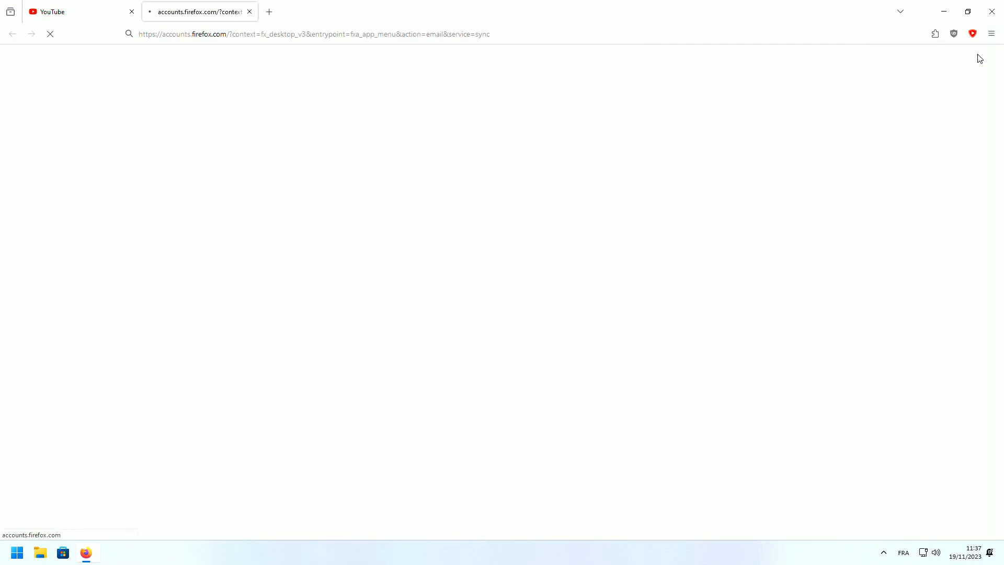
{"action": "left_click", "coordinate": [130, 12]}
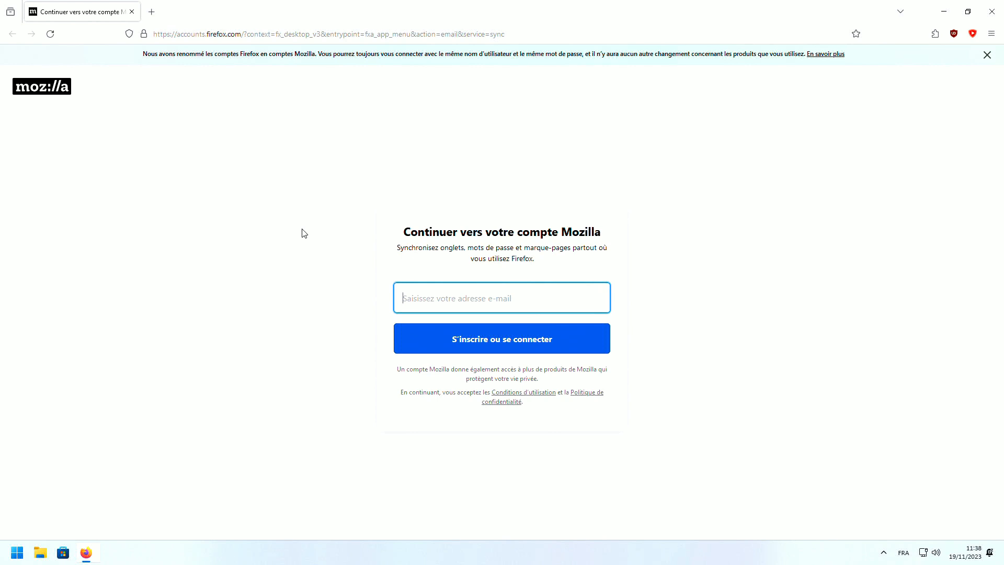
{"action": "left_click", "coordinate": [321, 198]}
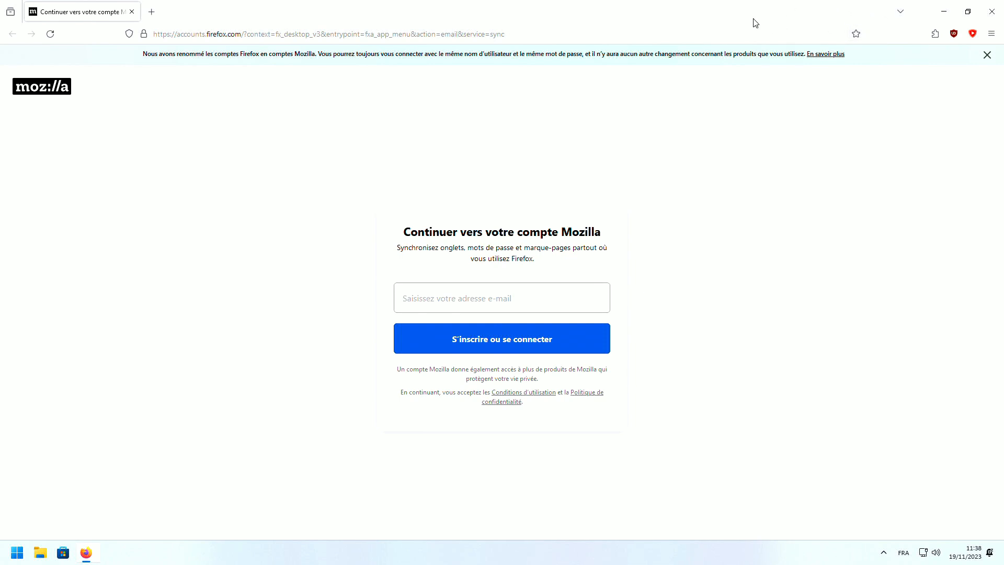
{"action": "left_click", "coordinate": [416, 30]}
Search Google for 'chris titus tool' and open the christitus.com windows-tool article
{"action": "type", "text": "chris"}
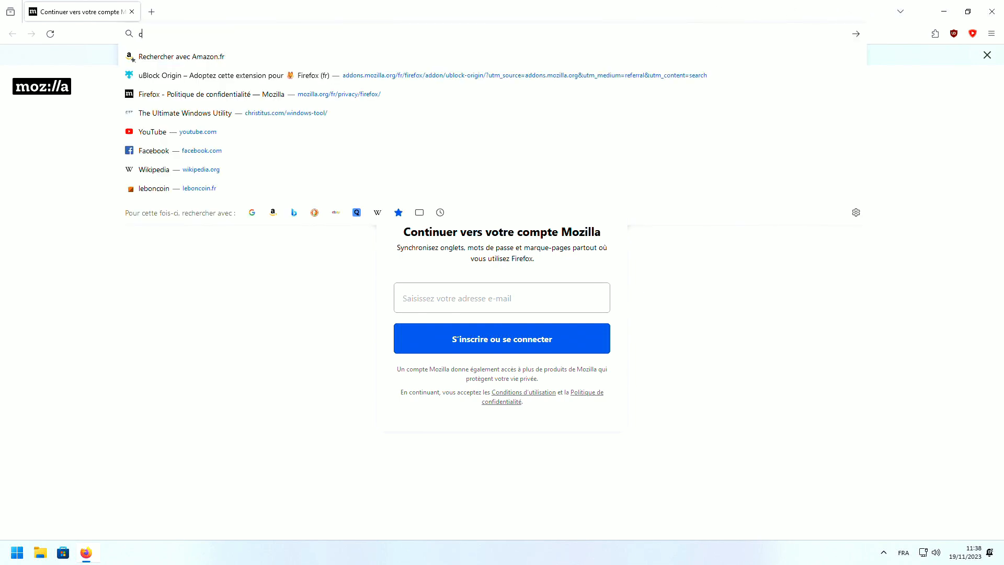
{"action": "key", "text": "Down"}
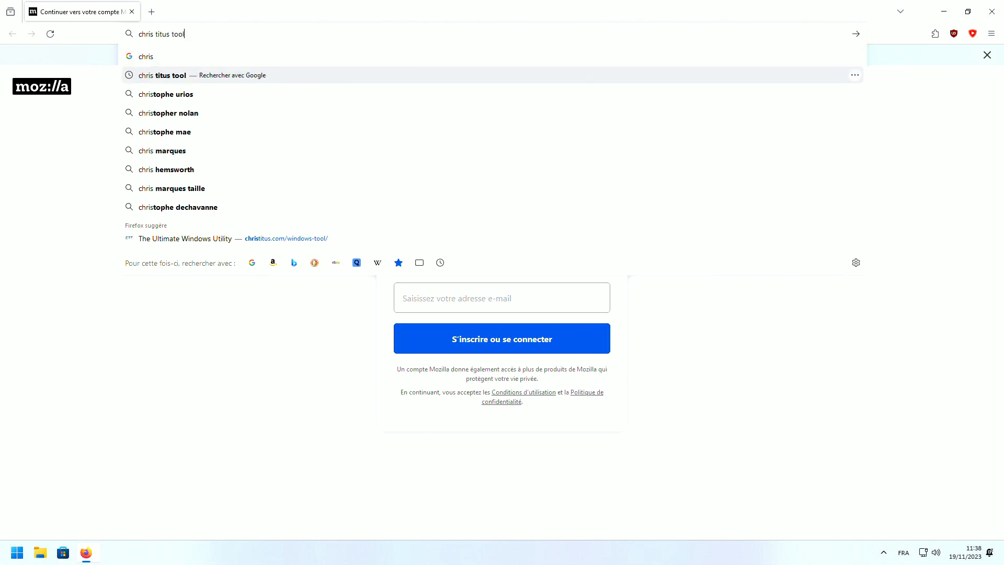
{"action": "key", "text": "Return"}
{"action": "left_click", "coordinate": [226, 180]}
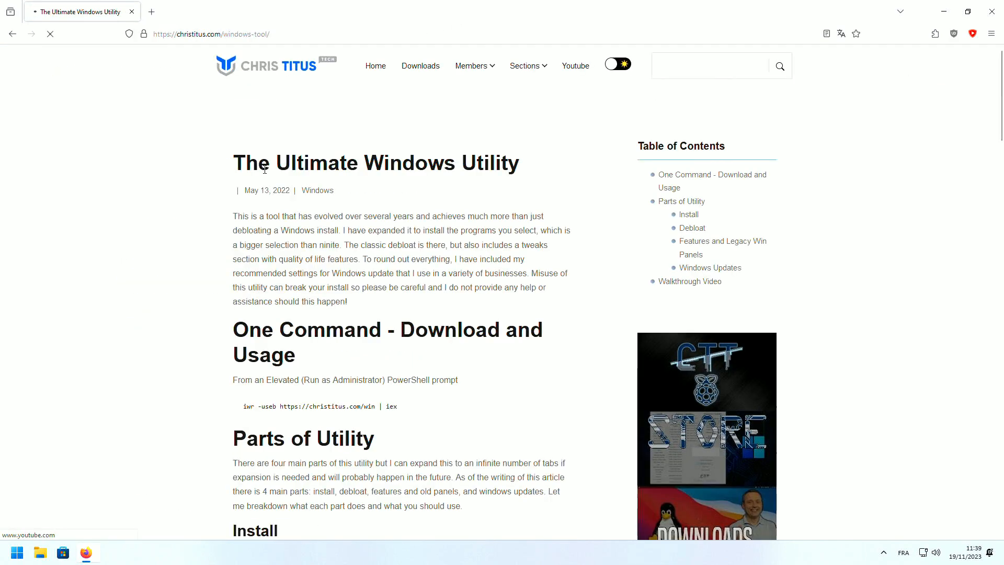
{"action": "scroll", "coordinate": [331, 233], "scroll_direction": "down", "scroll_amount": 2}
{"action": "scroll", "coordinate": [321, 255], "scroll_direction": "down", "scroll_amount": 1}
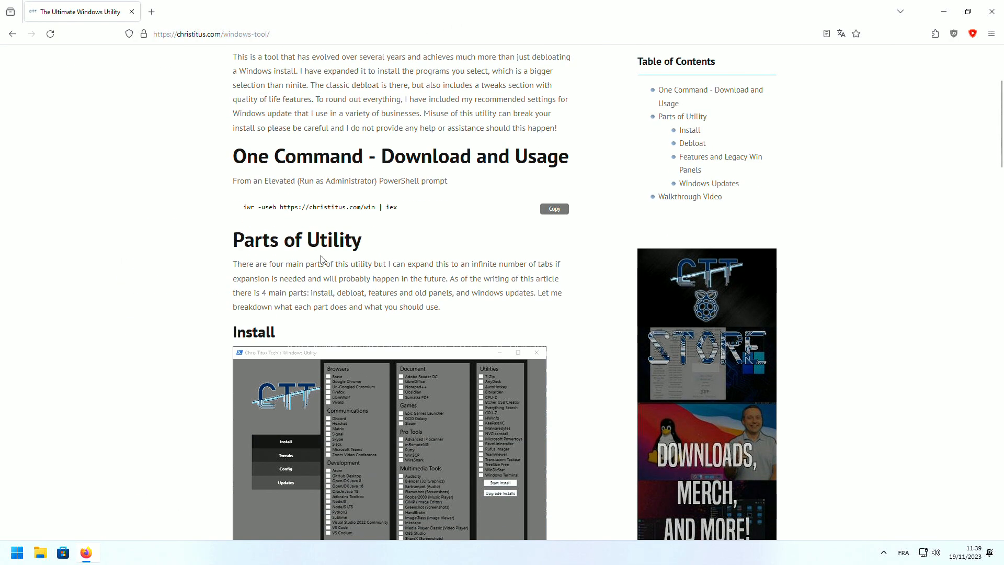
{"action": "scroll", "coordinate": [321, 255], "scroll_direction": "up", "scroll_amount": 1}
{"action": "scroll", "coordinate": [260, 269], "scroll_direction": "down", "scroll_amount": 2}
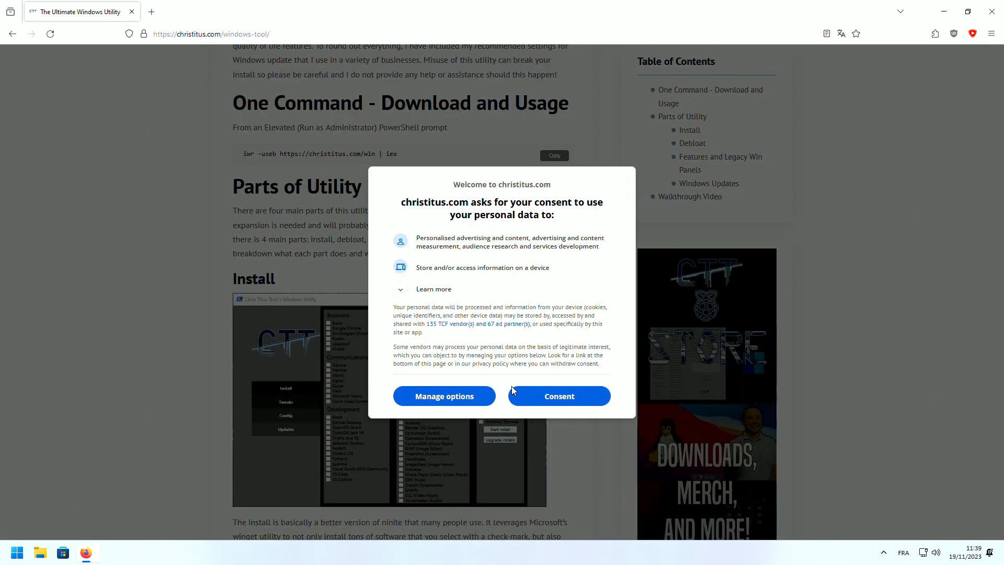
Accept the site's consent request and reload it from the uBlock Origin panel to block ads
{"action": "left_click", "coordinate": [544, 398]}
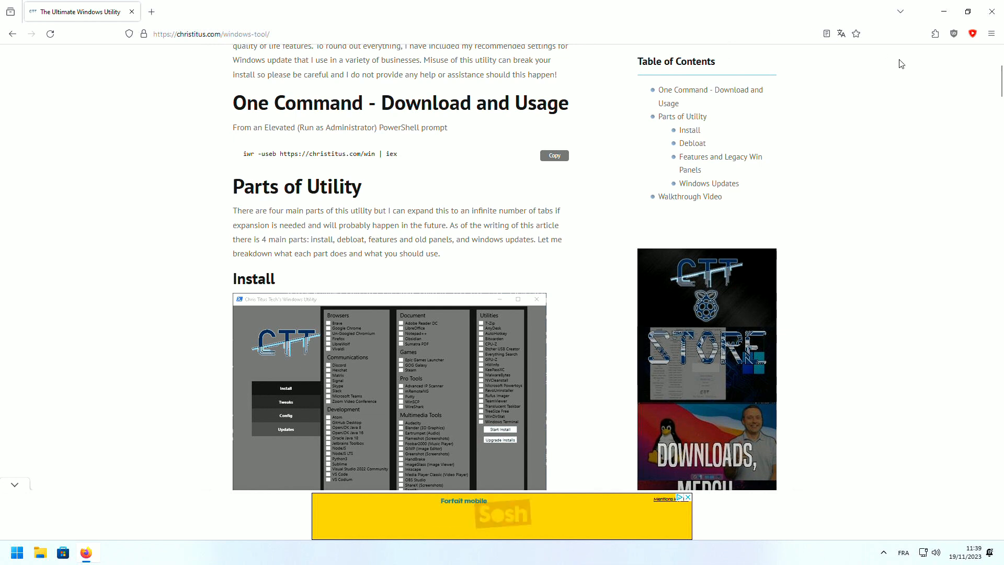
{"action": "left_click", "coordinate": [954, 34]}
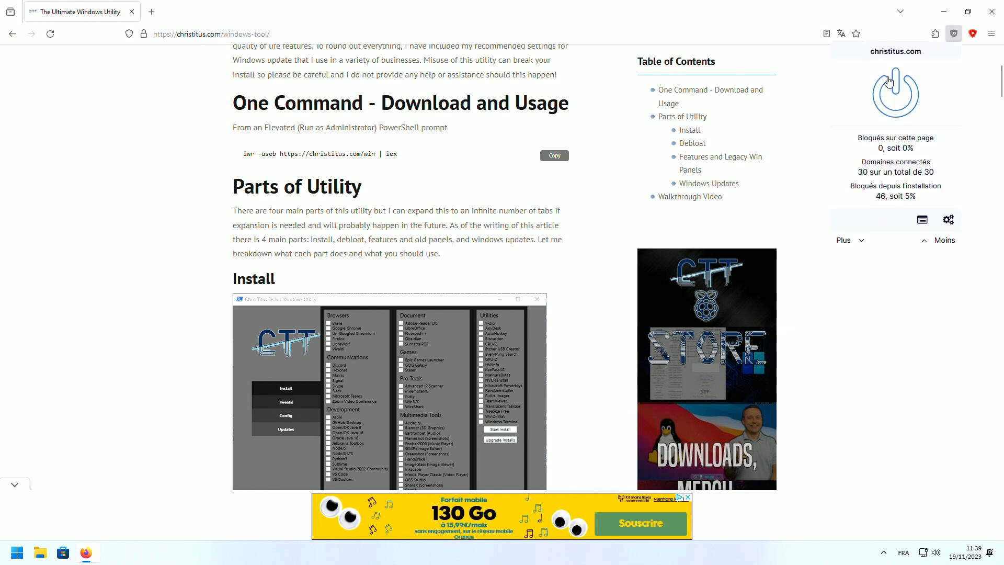
{"action": "left_click", "coordinate": [847, 321]}
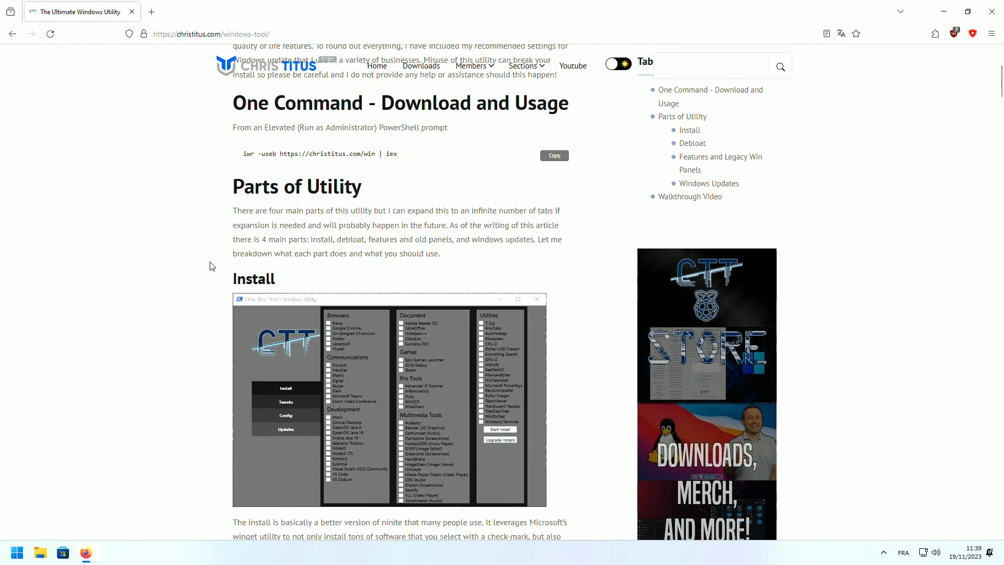
{"action": "scroll", "coordinate": [210, 266], "scroll_direction": "up", "scroll_amount": 2}
{"action": "left_click_drag", "start_coordinate": [434, 261], "coordinate": [239, 261]}
{"action": "scroll", "coordinate": [377, 298], "scroll_direction": "down", "scroll_amount": 2}
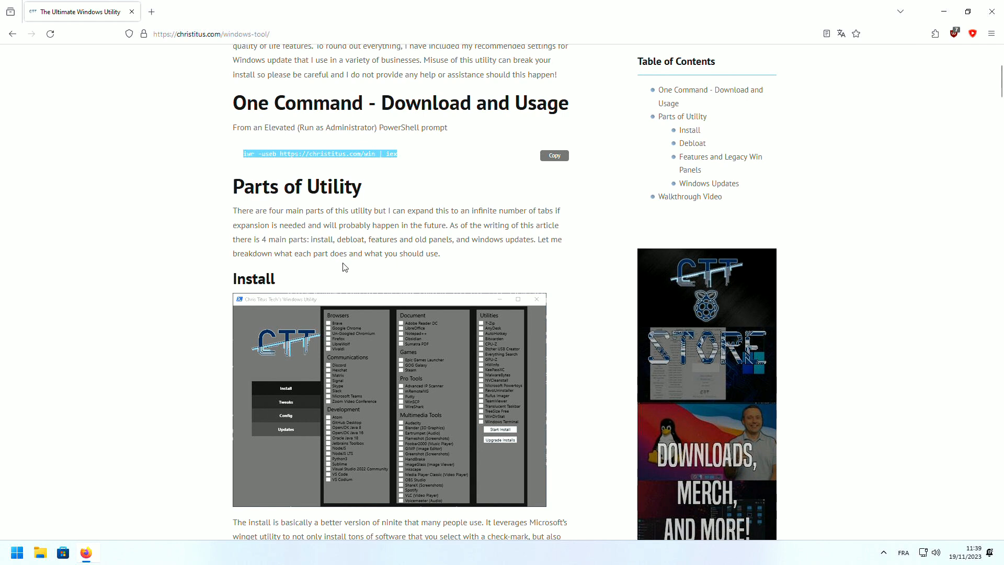
{"action": "left_click", "coordinate": [454, 255]}
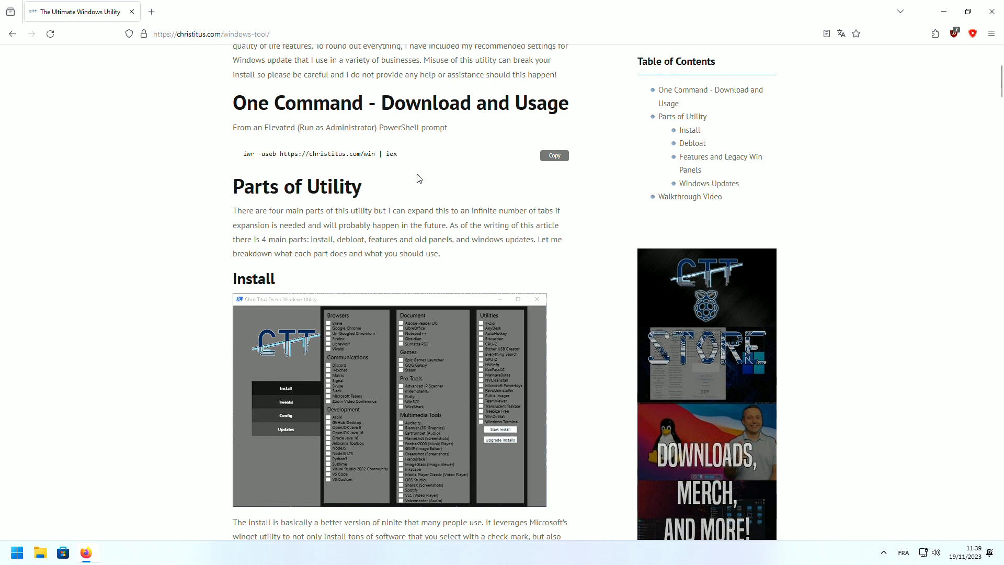
{"action": "left_click_drag", "start_coordinate": [416, 156], "coordinate": [211, 154]}
{"action": "key", "text": "ctrl+c"}
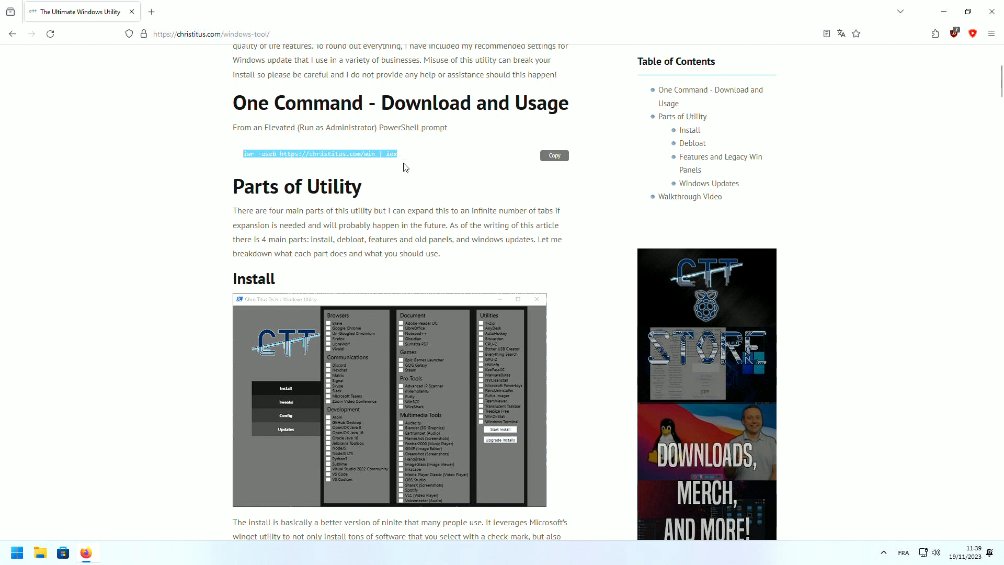
{"action": "left_click", "coordinate": [9, 557]}
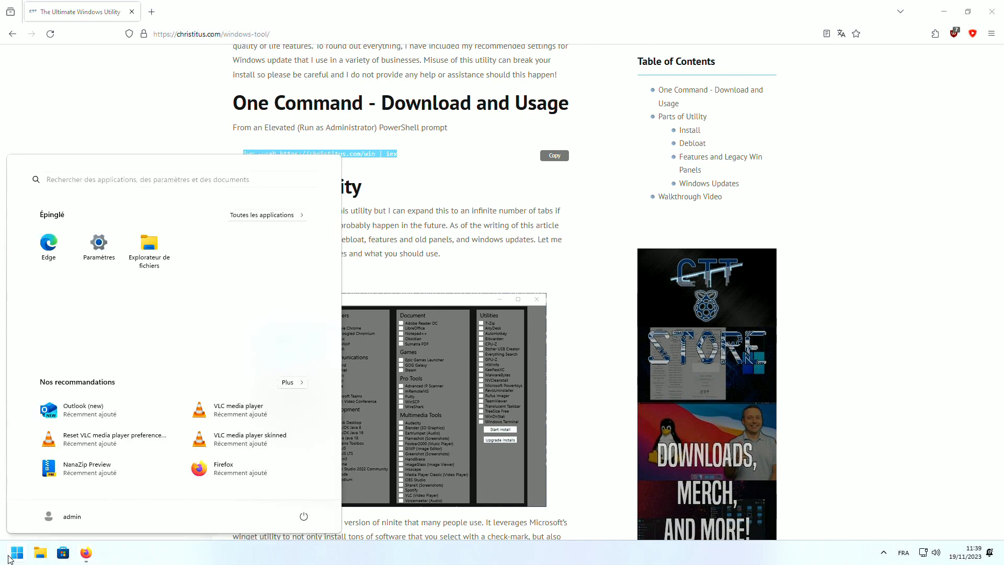
{"action": "left_click", "coordinate": [9, 557]}
{"action": "left_click", "coordinate": [8, 558]}
{"action": "type", "text": "power"}
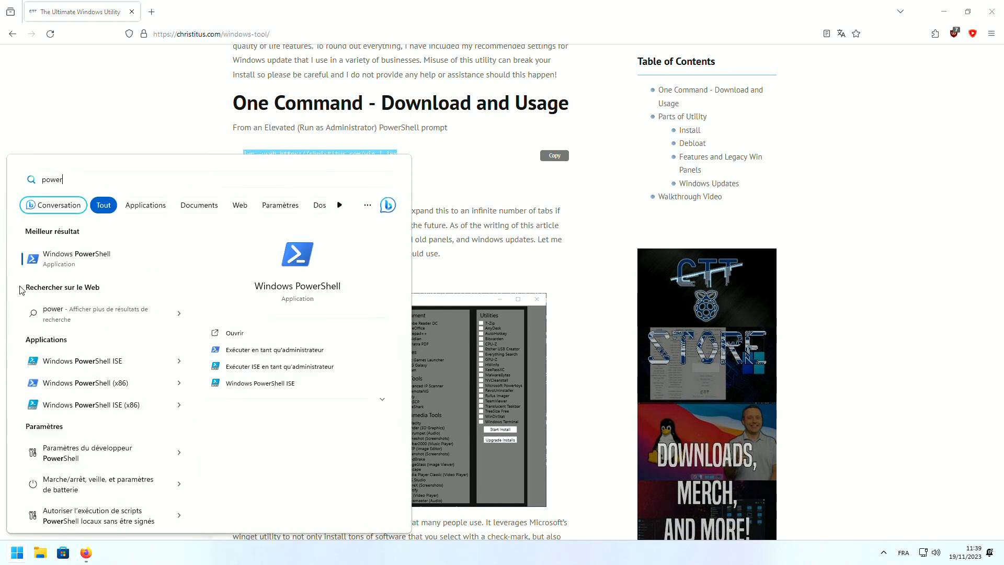
{"action": "right_click", "coordinate": [81, 259]}
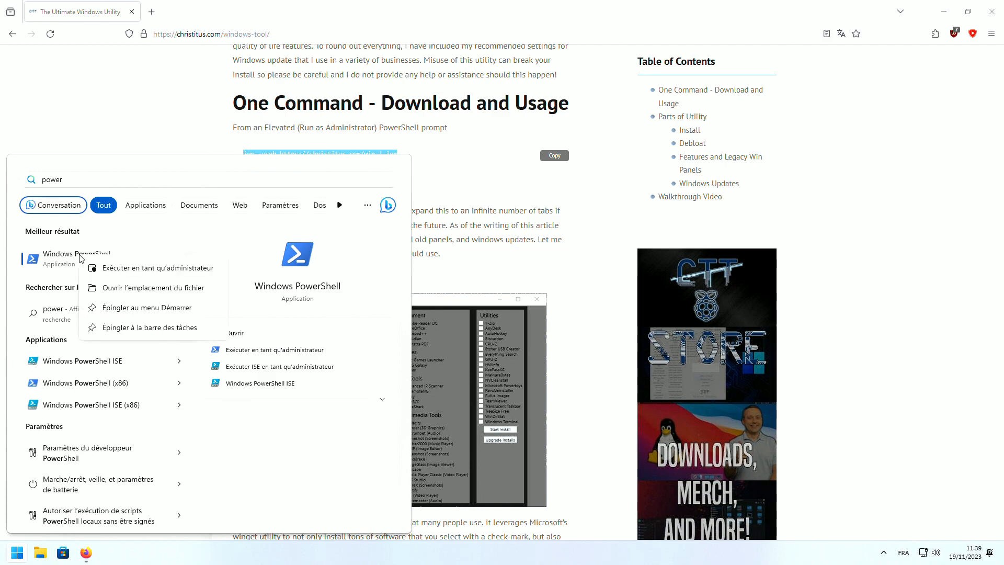
{"action": "left_click", "coordinate": [106, 269]}
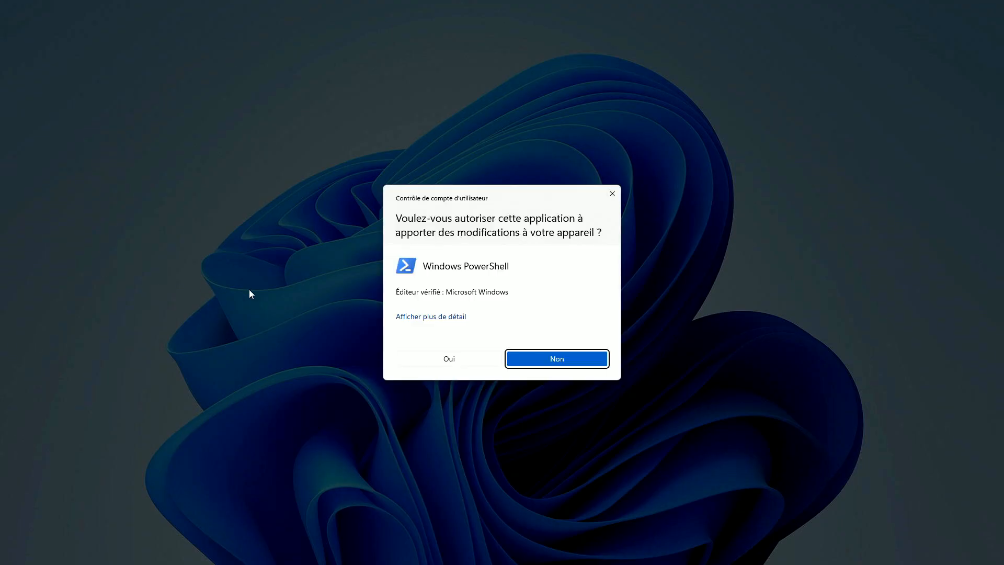
{"action": "left_click", "coordinate": [413, 360]}
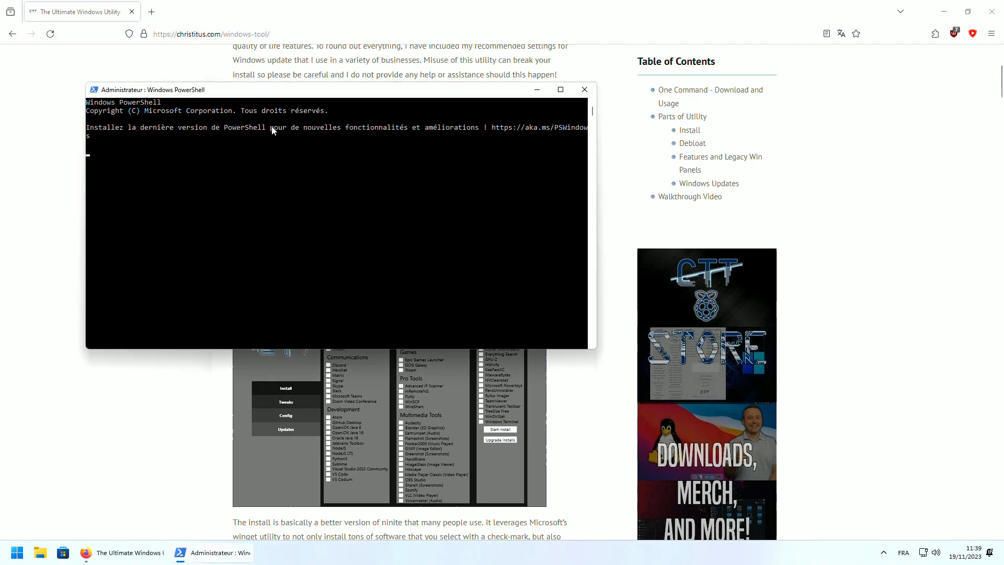
{"action": "key", "text": "ctrl+v"}
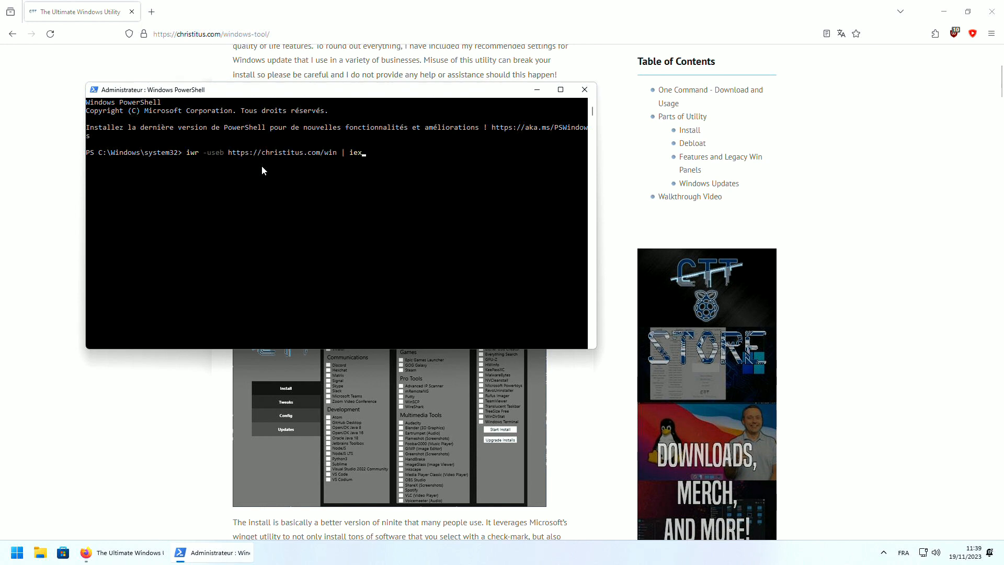
{"action": "key", "text": "Return"}
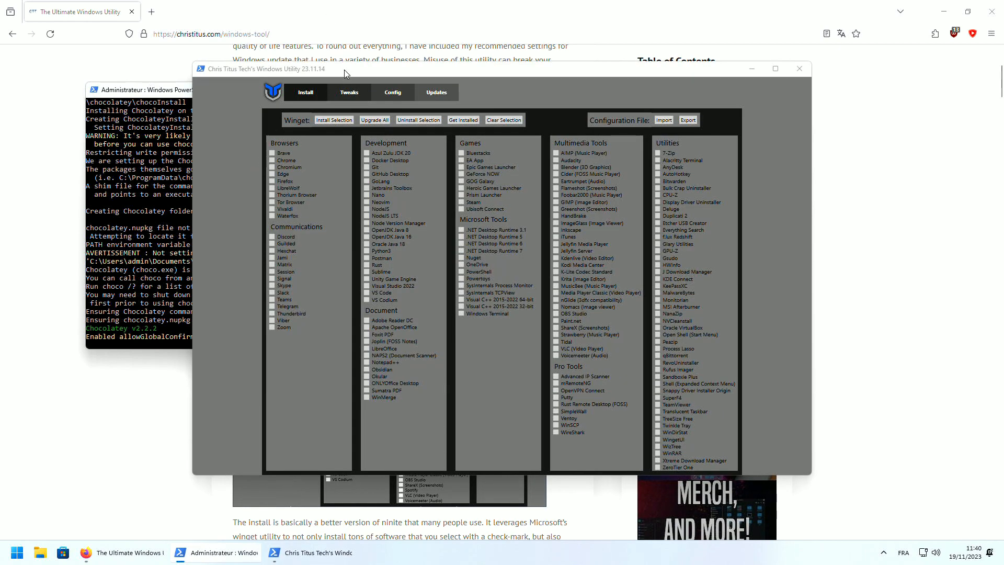
{"action": "left_click_drag", "start_coordinate": [344, 70], "coordinate": [319, 46]}
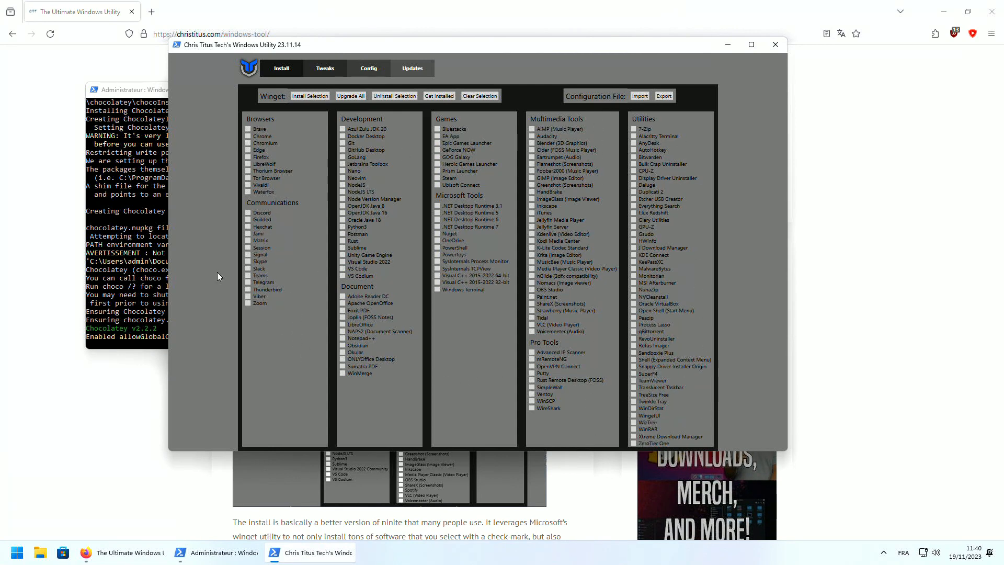
{"action": "left_click", "coordinate": [48, 185]}
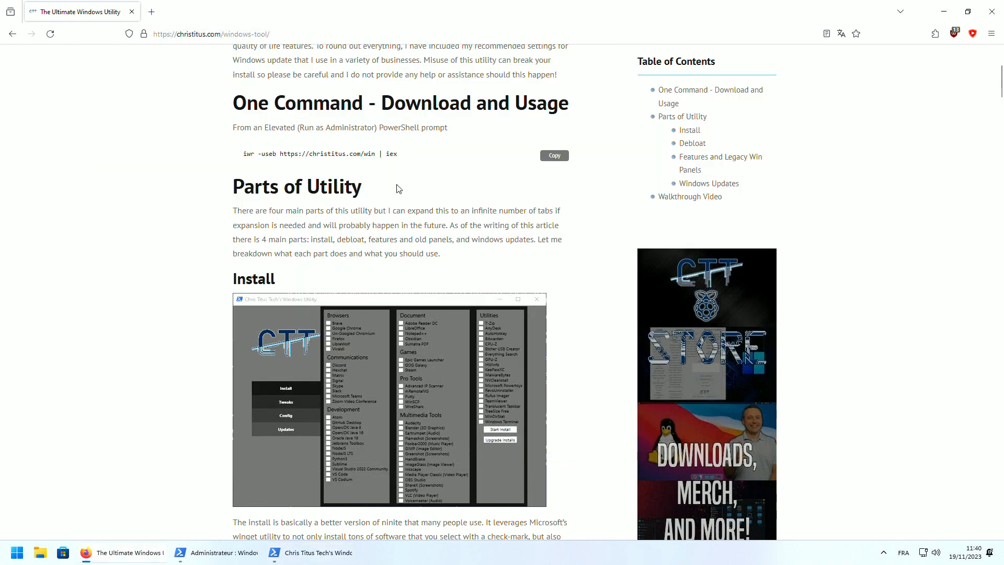
{"action": "left_click_drag", "start_coordinate": [424, 157], "coordinate": [218, 156]}
{"action": "left_click", "coordinate": [314, 552]}
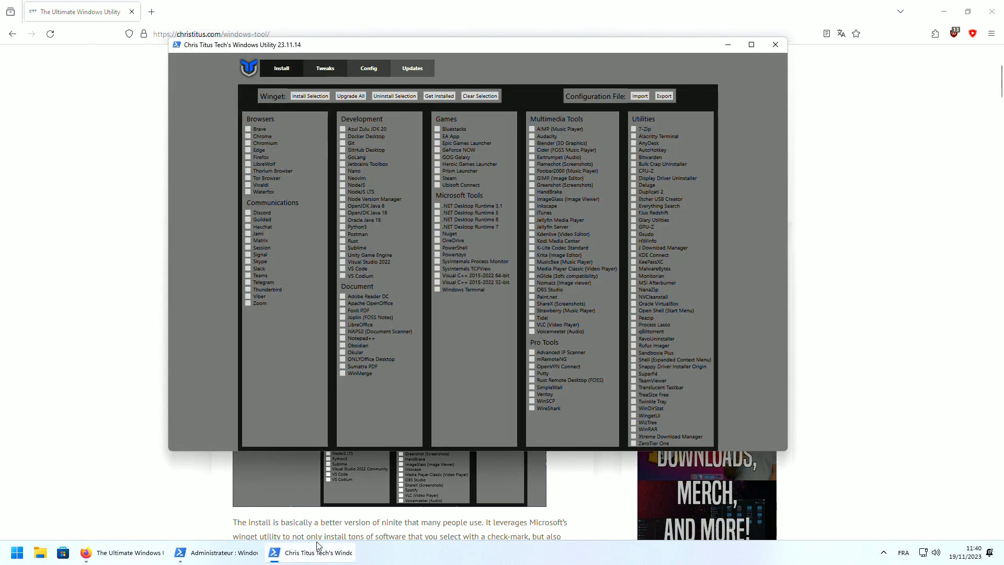
{"action": "left_click", "coordinate": [233, 553]}
{"action": "left_click", "coordinate": [255, 378]}
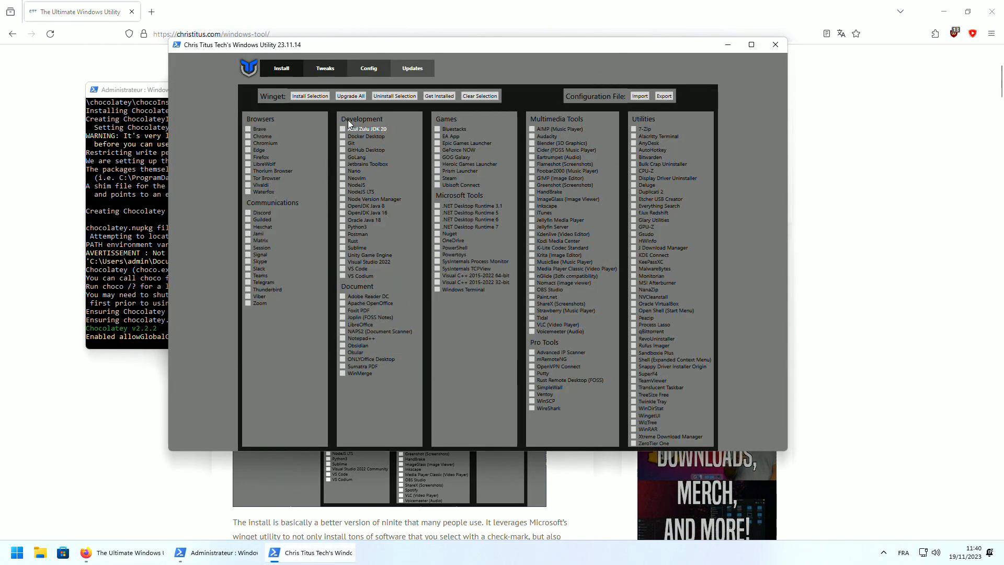
{"action": "left_click_drag", "start_coordinate": [361, 45], "coordinate": [480, 105]}
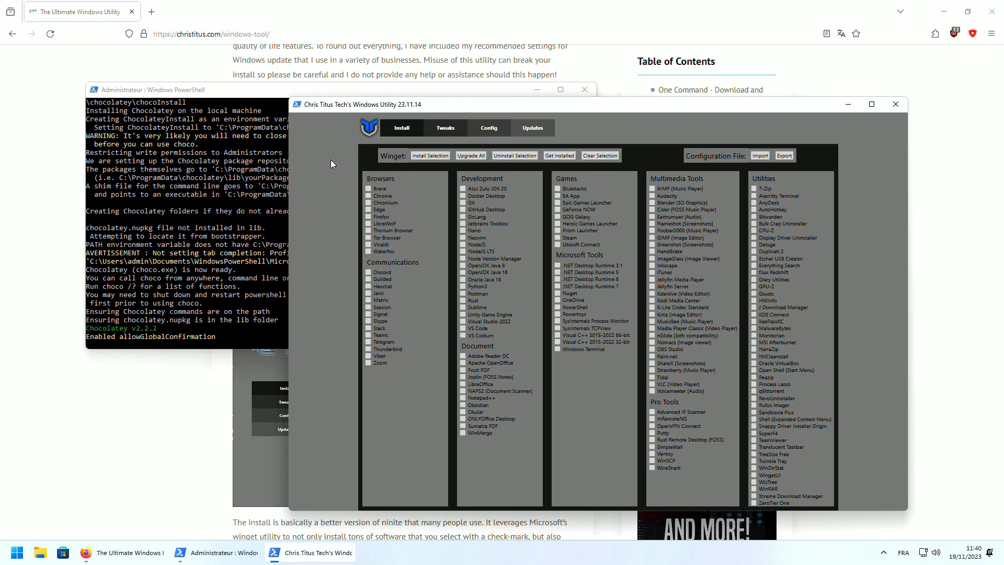
On the Tweaks page, turn off Bing Search in Start and turn on NumLock at startup
{"action": "left_click", "coordinate": [438, 131]}
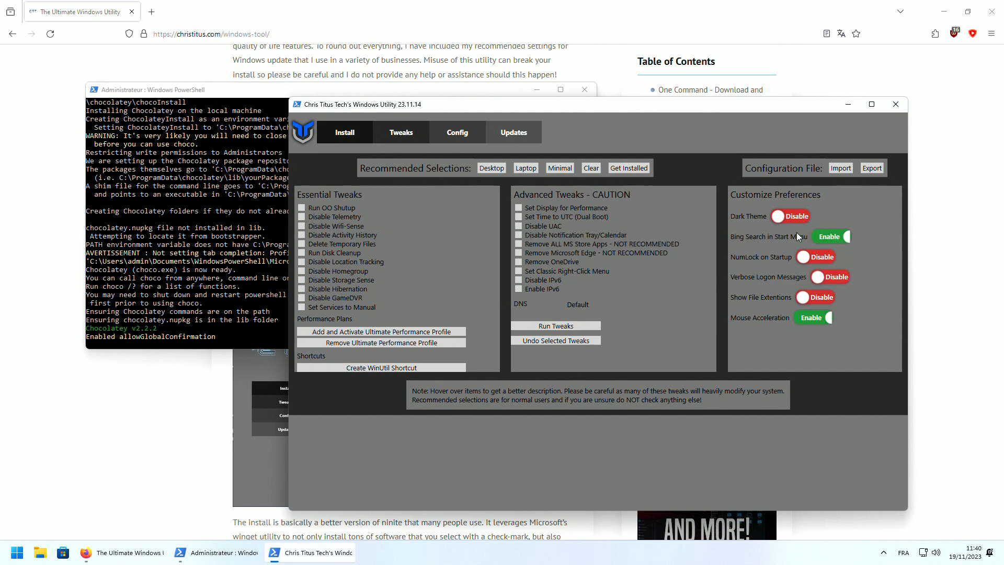
{"action": "left_click", "coordinate": [824, 237]}
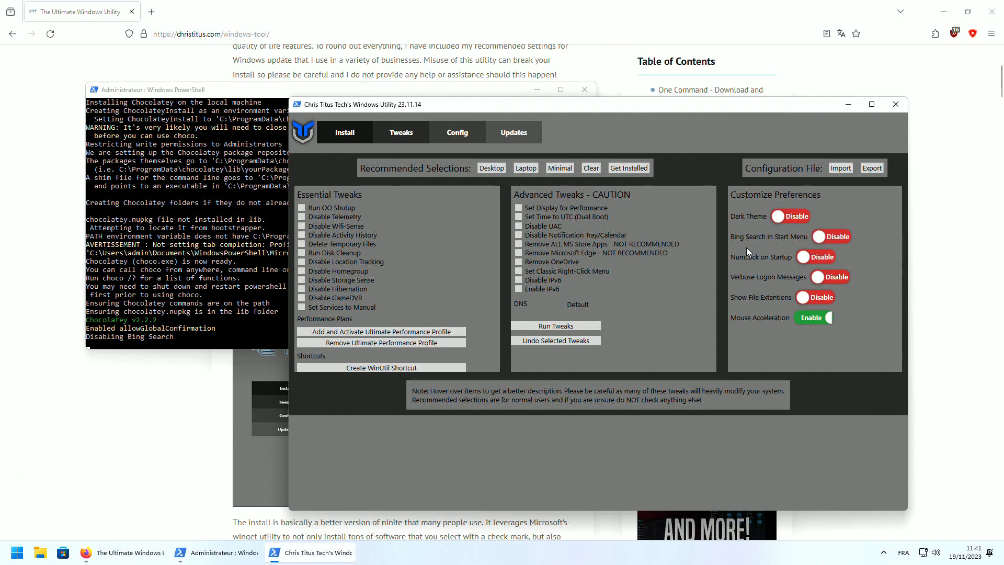
{"action": "left_click", "coordinate": [814, 260]}
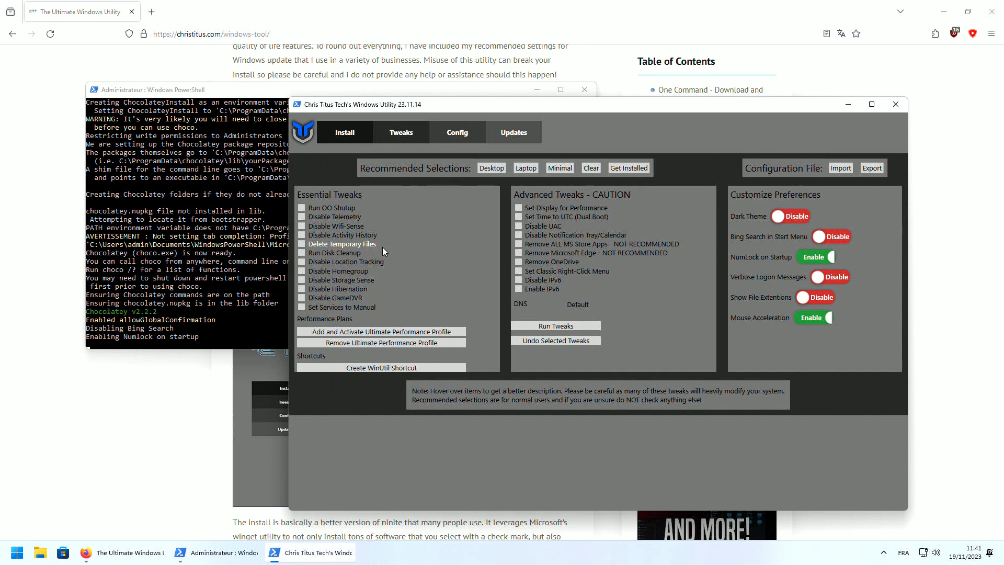
Select the Disable Telemetry and Run OO Shutup tweaks, then move the utility aside to watch the console
{"action": "mouse_move", "coordinate": [382, 248]}
{"action": "left_click", "coordinate": [303, 219]}
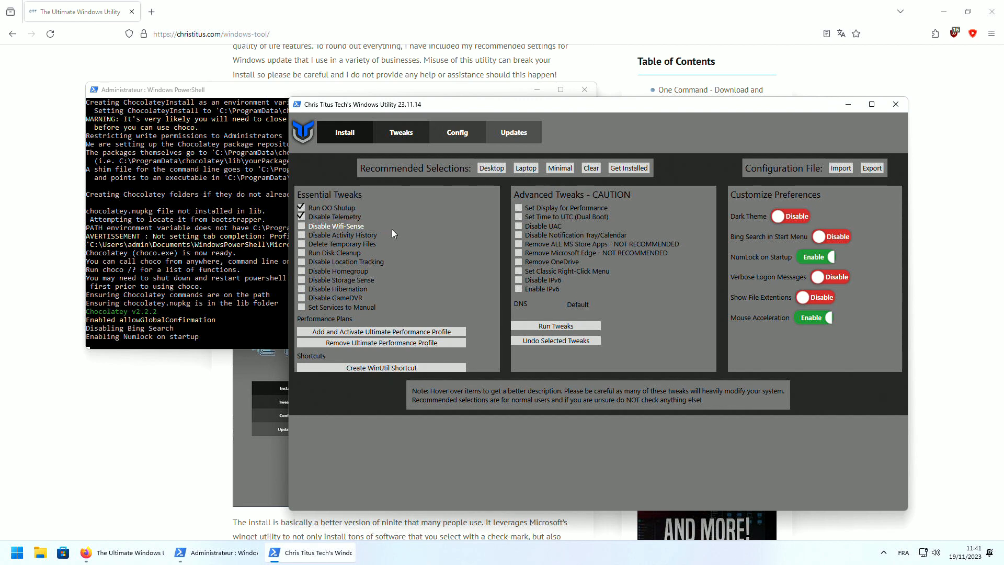
{"action": "left_click", "coordinate": [344, 209]}
{"action": "mouse_move", "coordinate": [343, 208]}
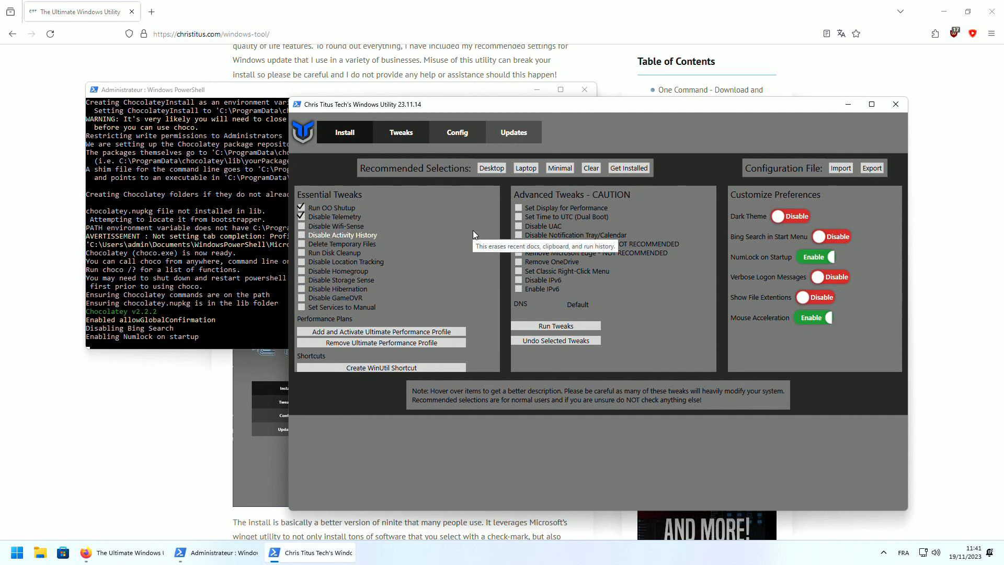
{"action": "mouse_move", "coordinate": [418, 217]}
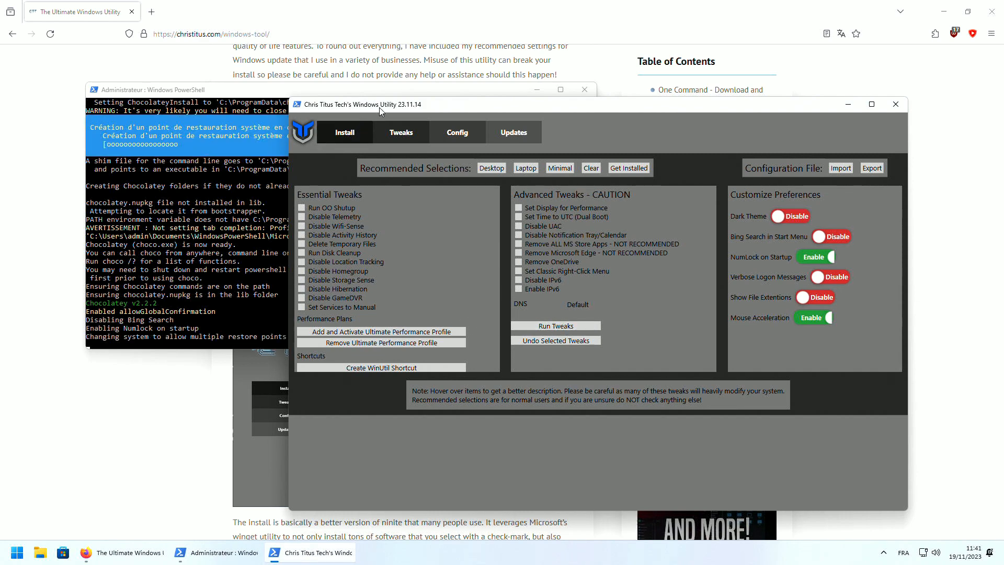
{"action": "left_click_drag", "start_coordinate": [379, 108], "coordinate": [510, 124]}
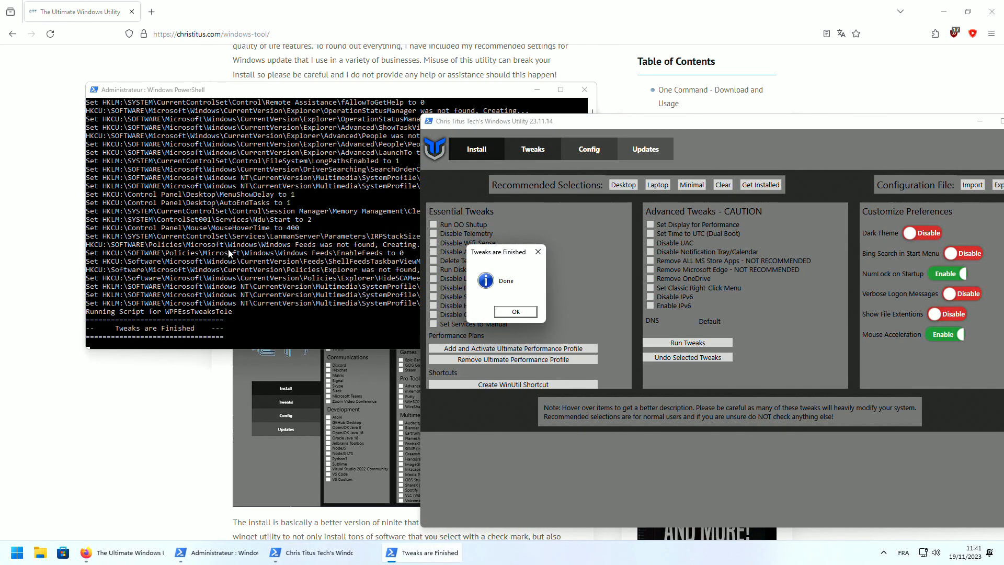
Dismiss the tweaks-finished notice and compare the Desktop, Laptop, Minimal and Clear presets, keeping Desktop
{"action": "left_click", "coordinate": [516, 311]}
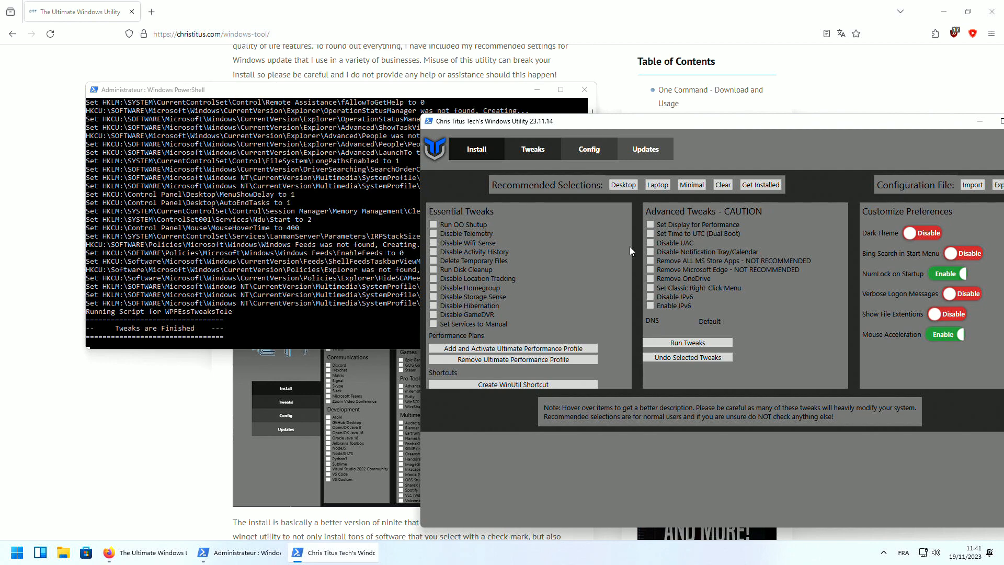
{"action": "left_click", "coordinate": [620, 190]}
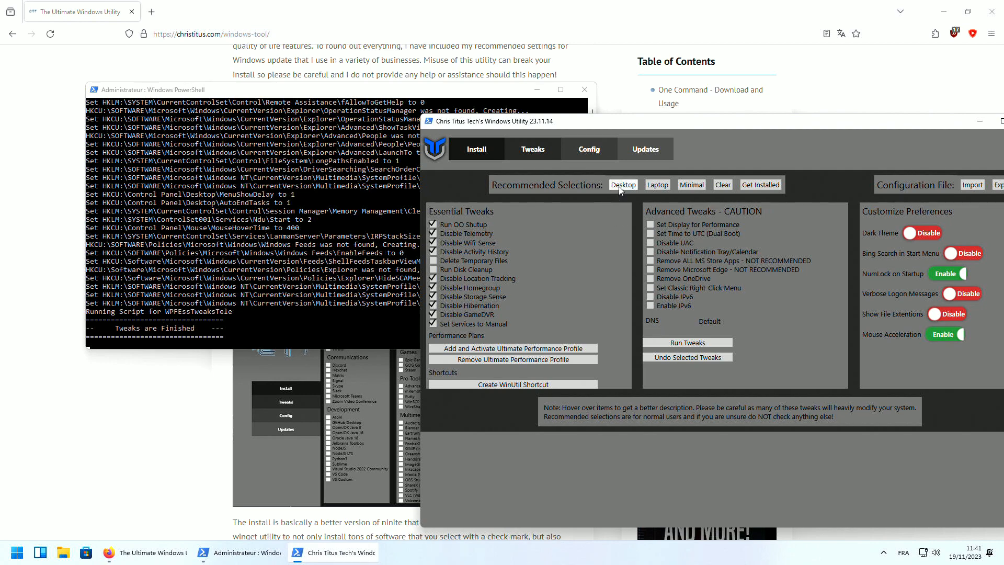
{"action": "left_click", "coordinate": [658, 185]}
{"action": "left_click", "coordinate": [691, 185]}
{"action": "left_click", "coordinate": [723, 186]}
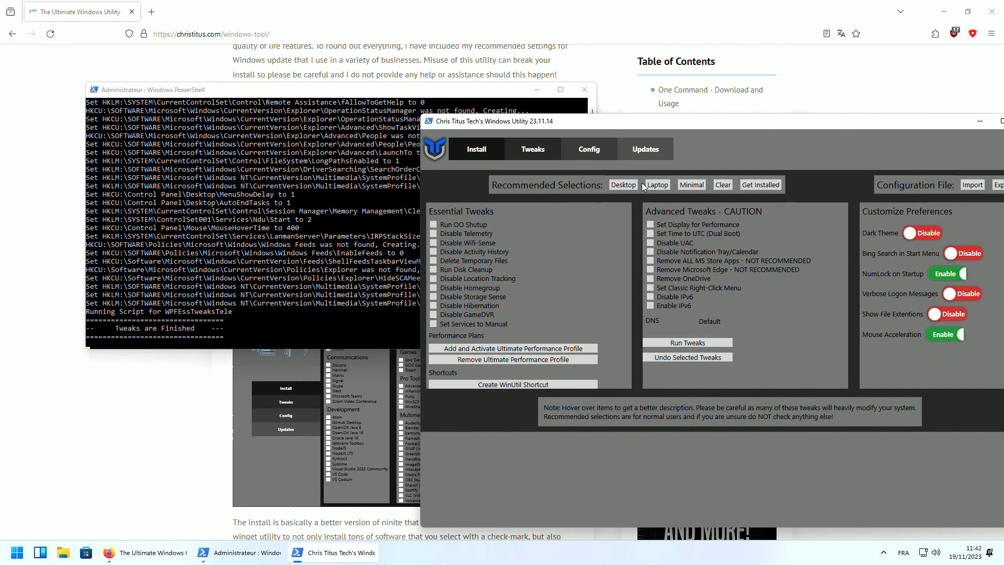
{"action": "left_click", "coordinate": [624, 185]}
{"action": "left_click", "coordinate": [657, 185]}
{"action": "left_click", "coordinate": [623, 185]}
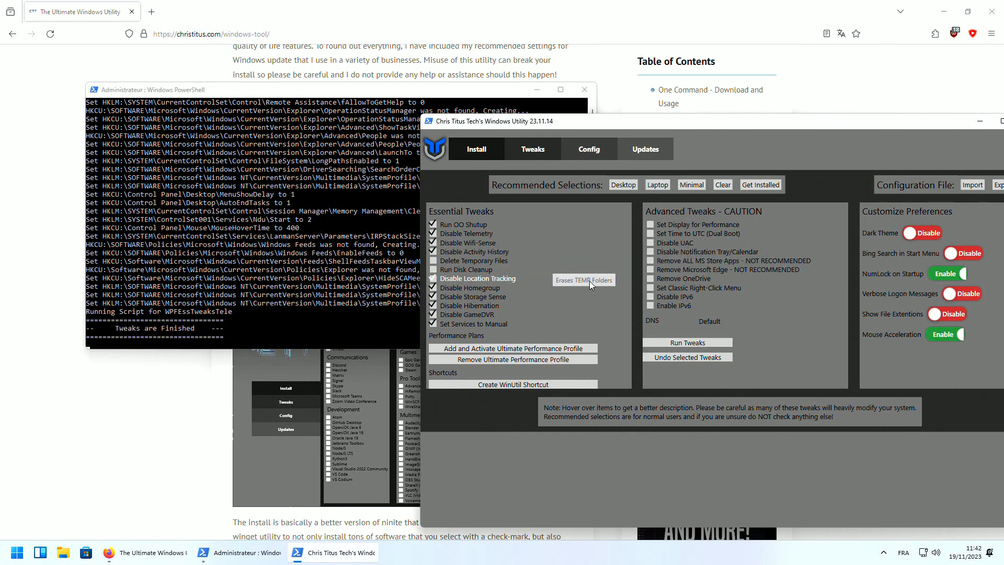
Move the utility window up and left, and clear the Firefox shortcut selection on the desktop
{"action": "mouse_move", "coordinate": [489, 322]}
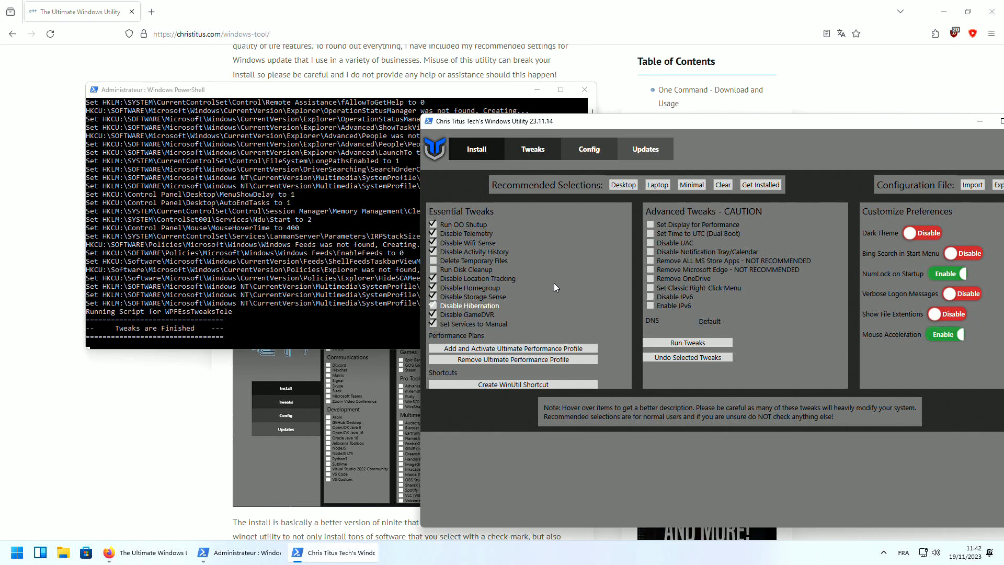
{"action": "left_click_drag", "start_coordinate": [611, 122], "coordinate": [534, 88]}
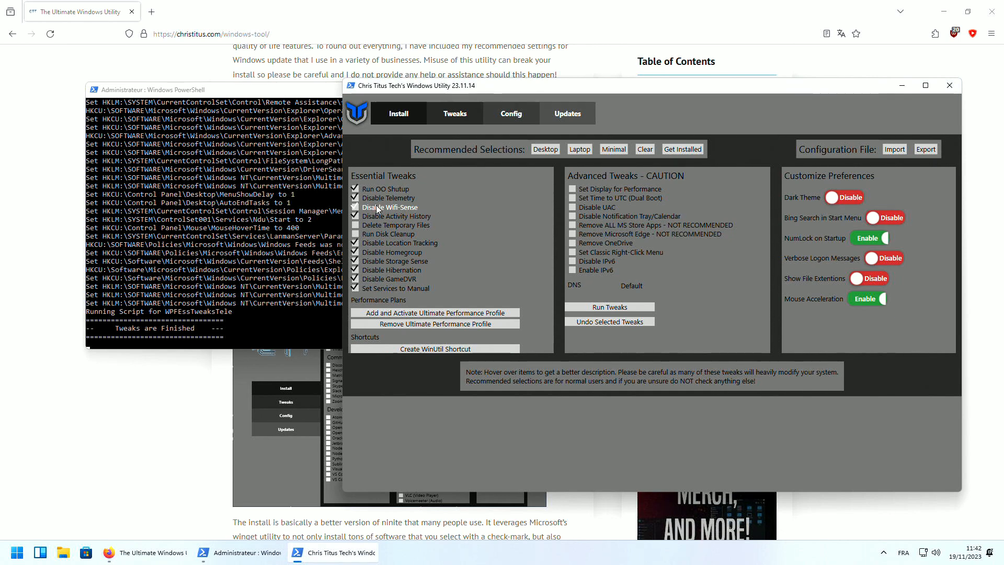
{"action": "mouse_move", "coordinate": [385, 202]}
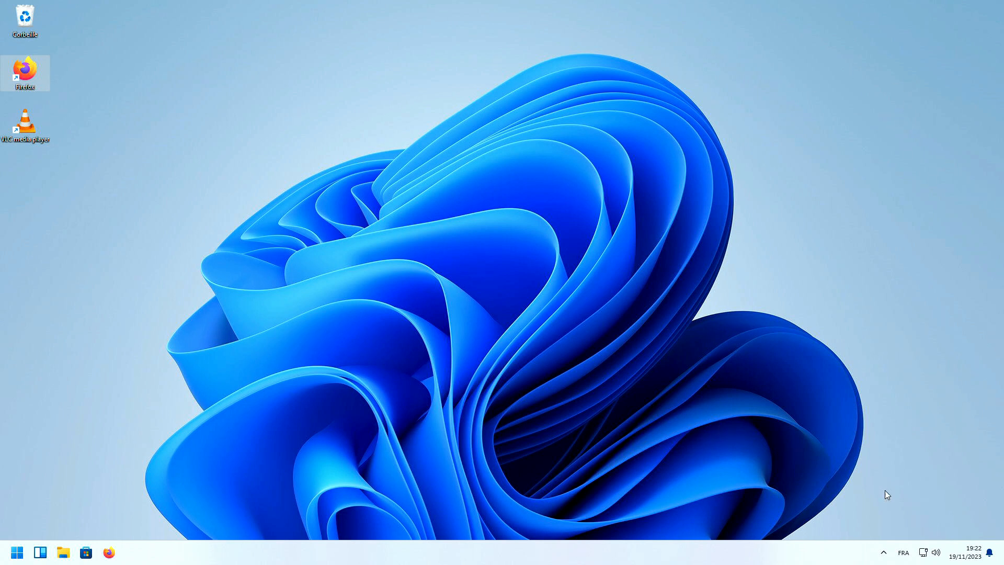
{"action": "left_click_drag", "start_coordinate": [873, 507], "coordinate": [240, 80]}
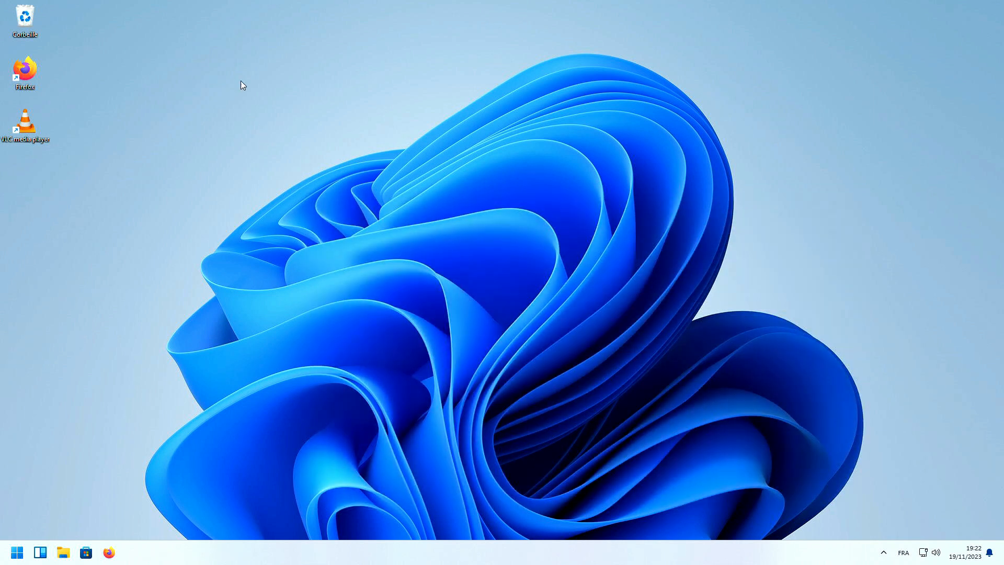